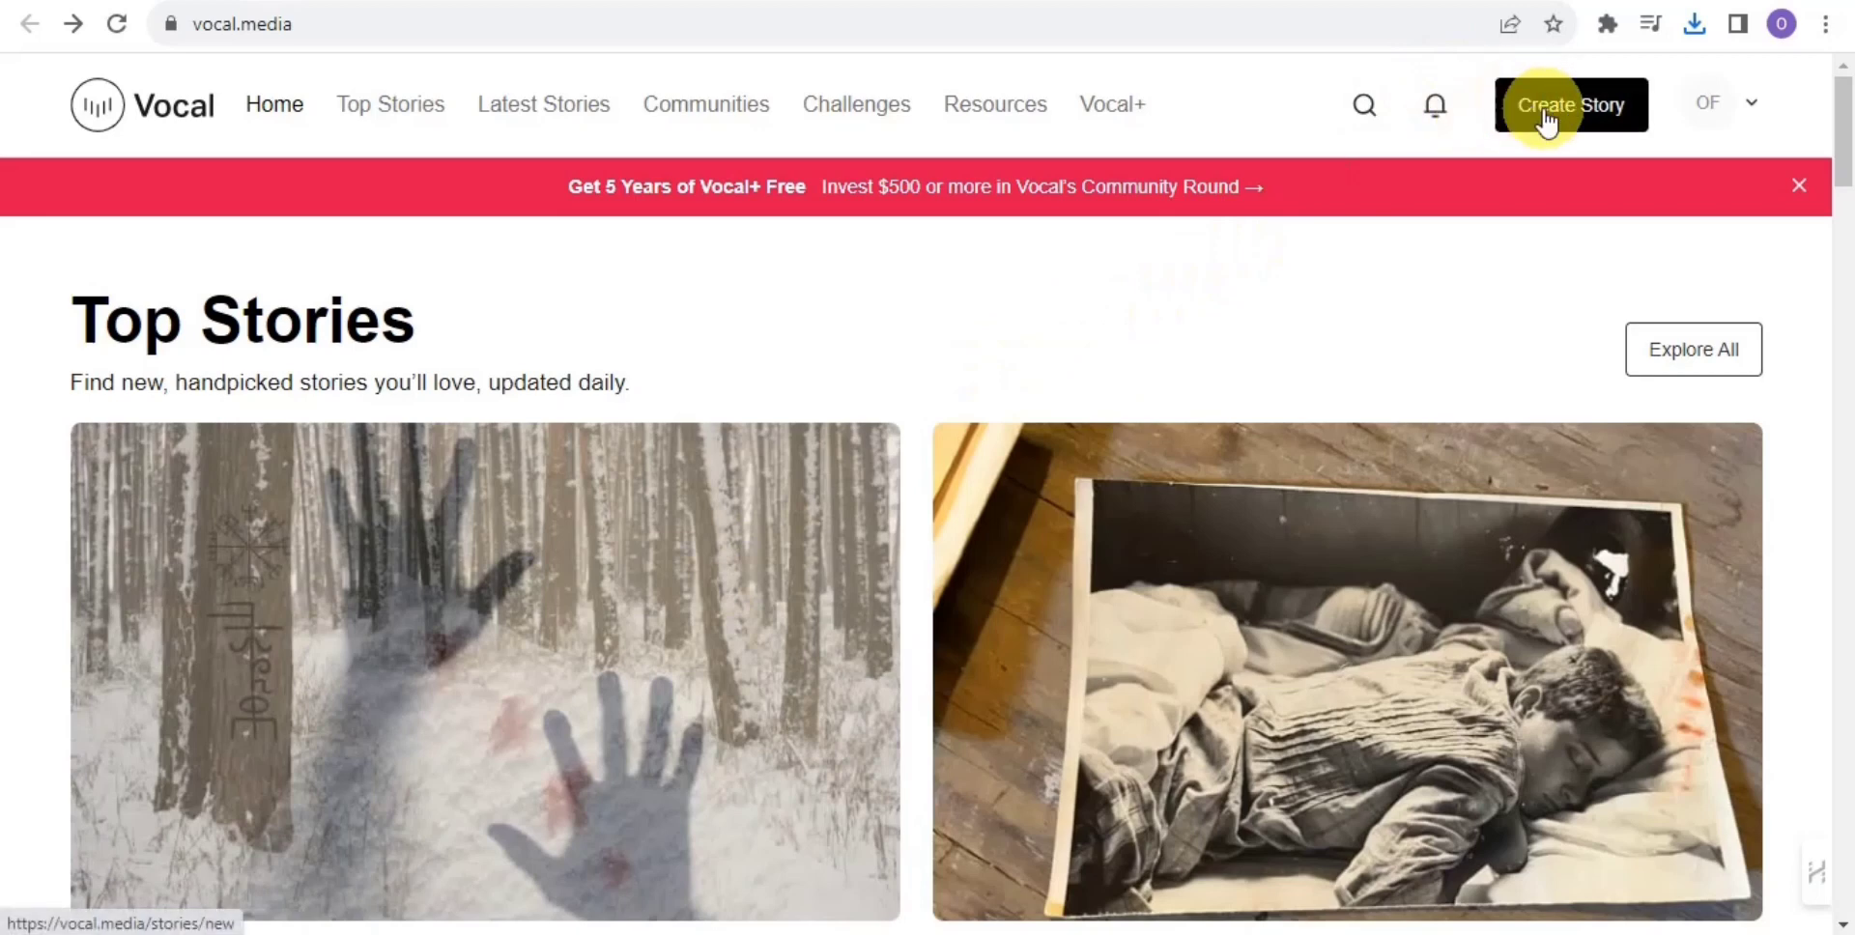
# Start a new blank Vocal story draft from the Create Story button
pyautogui.click(1545, 114)
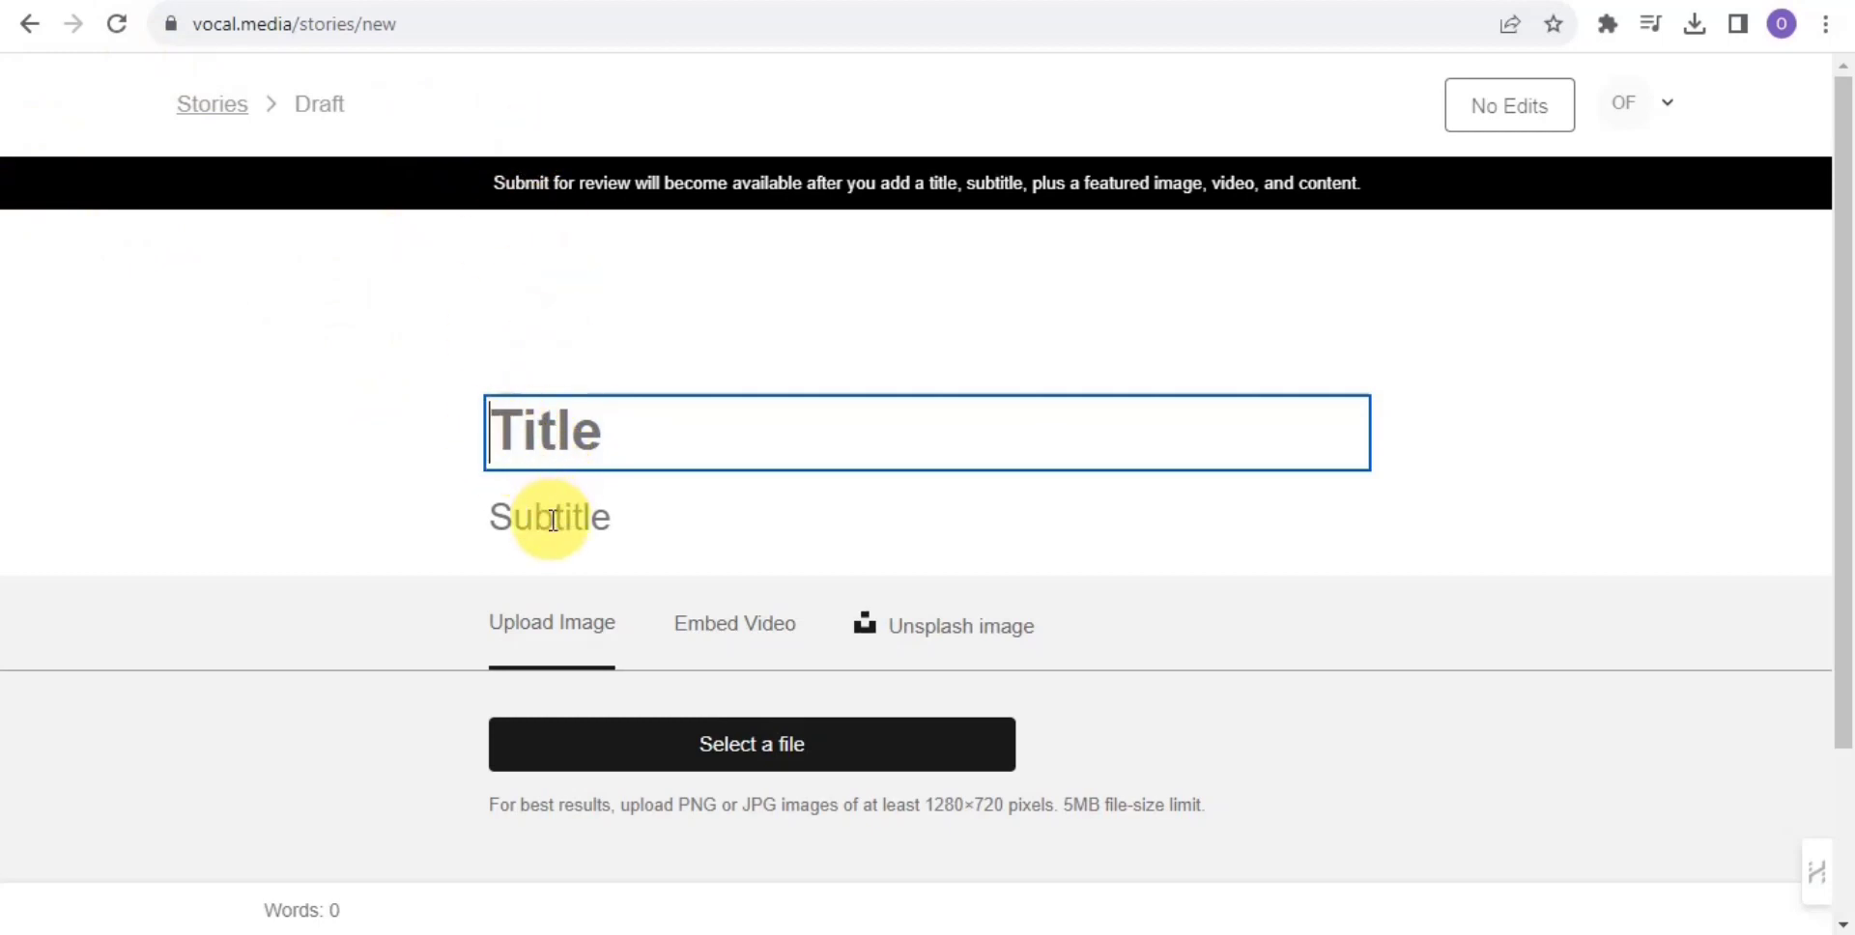
# Scroll through the empty draft, then go to the ChatGPT chat
pyautogui.moveTo(1846, 435); pyautogui.dragTo(1844, 601)
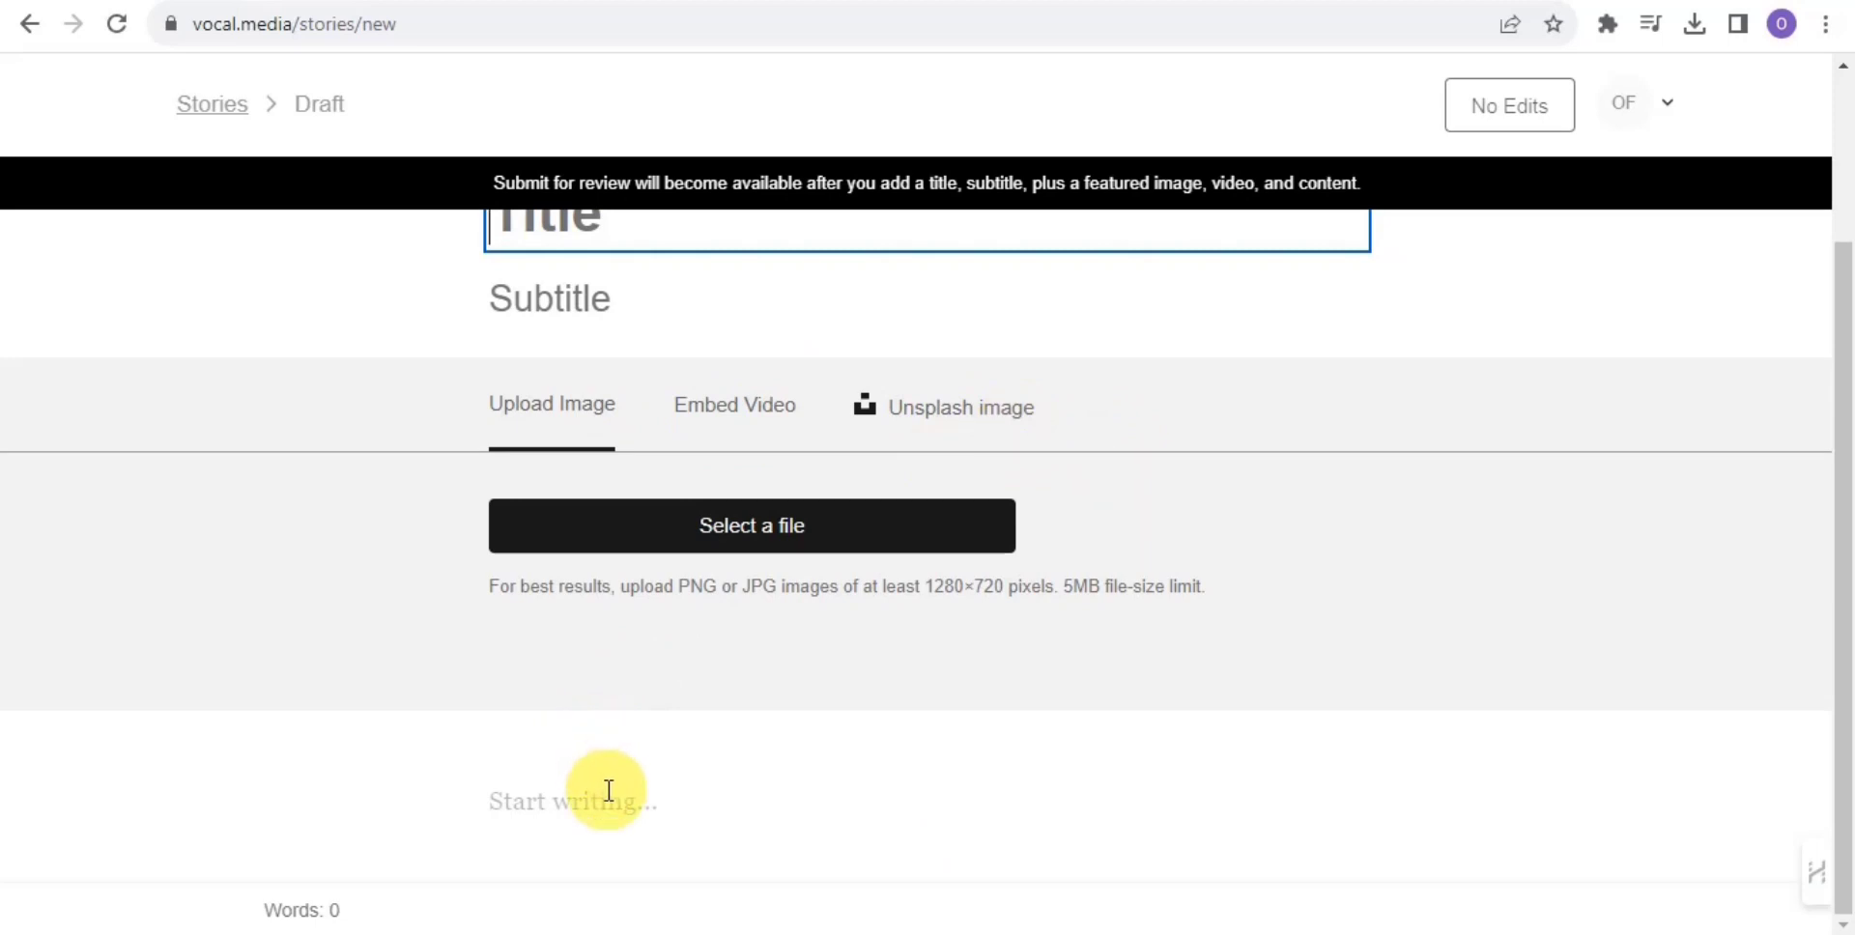
pyautogui.moveTo(1841, 406); pyautogui.dragTo(1840, 198)
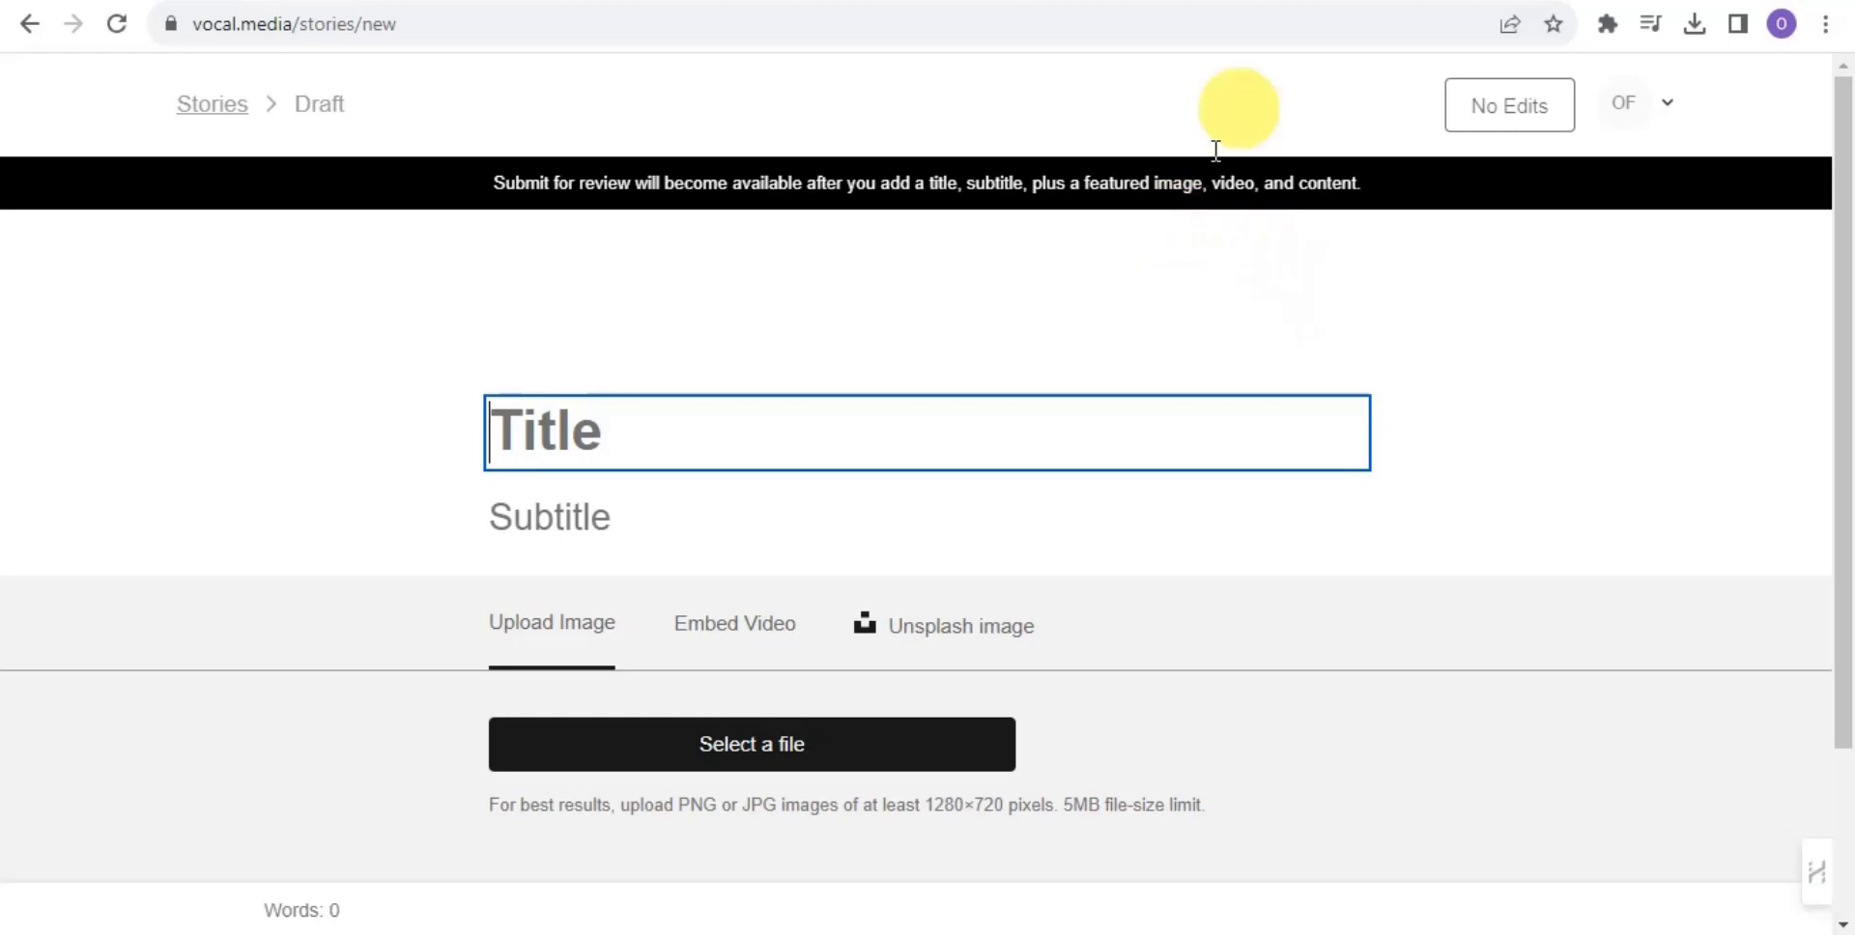
pyautogui.click(1285, 2)
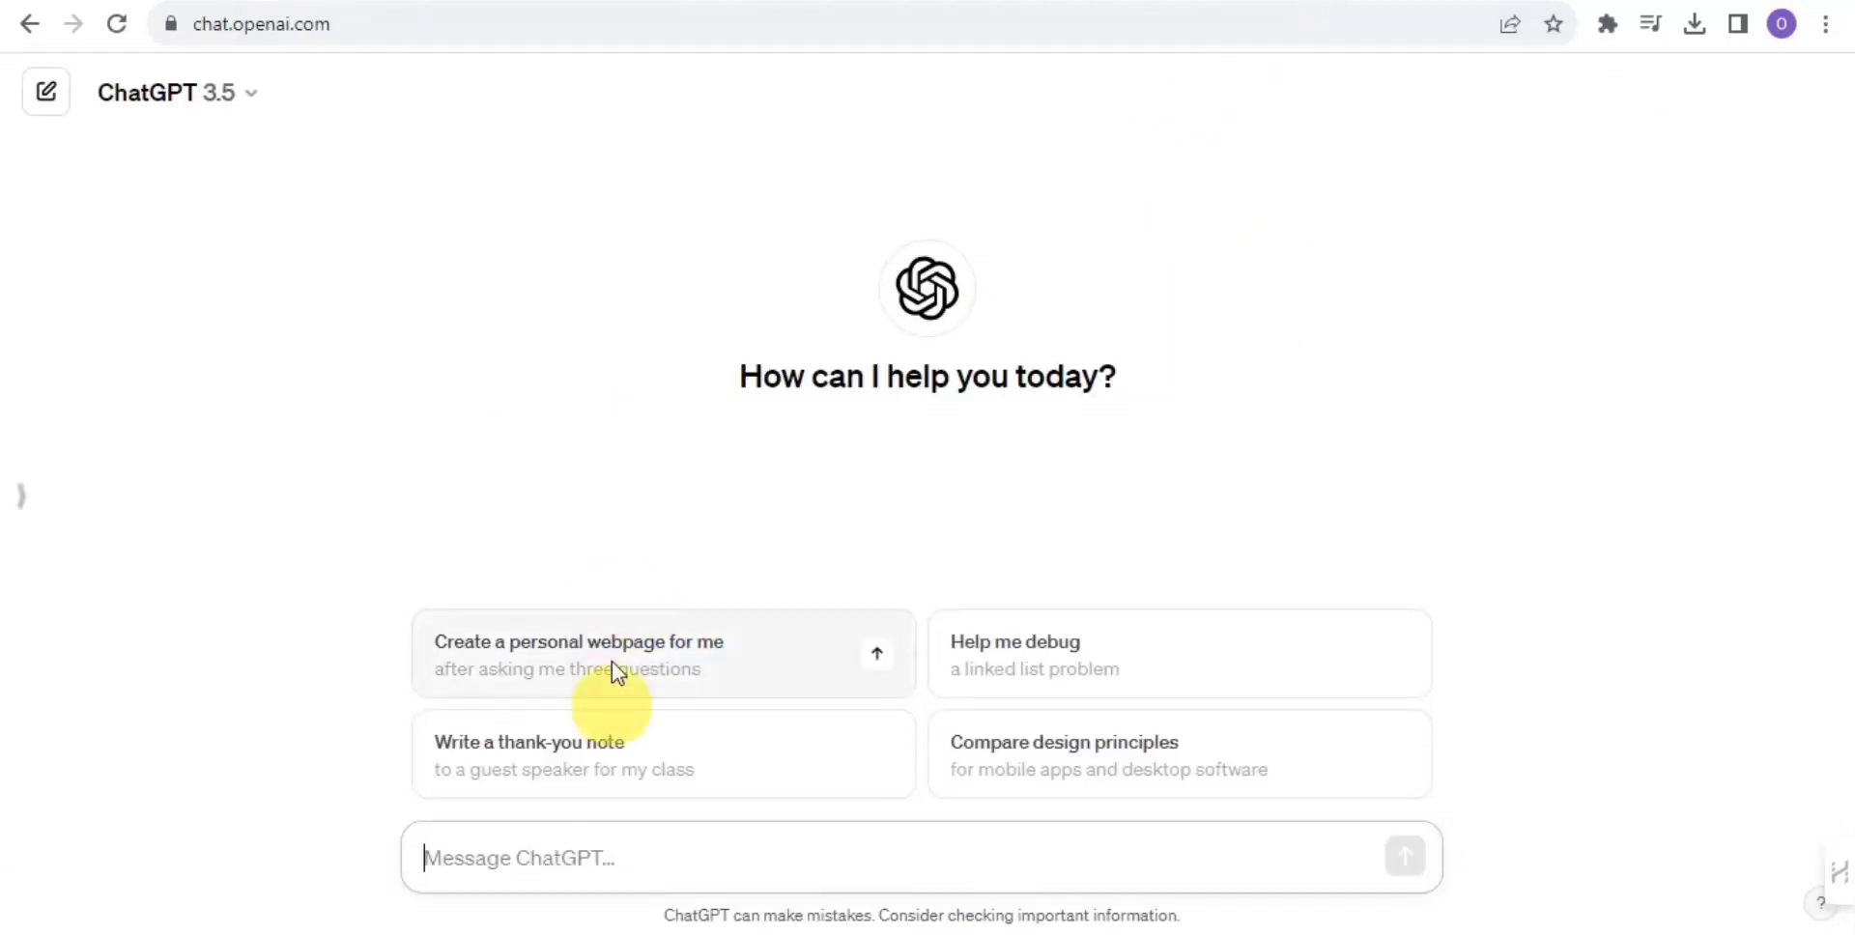
# Ask ChatGPT to 'write a blog post including a subtitle about facts about technology', then return to Vocal
pyautogui.click(626, 858)
pyautogui.write('write a')
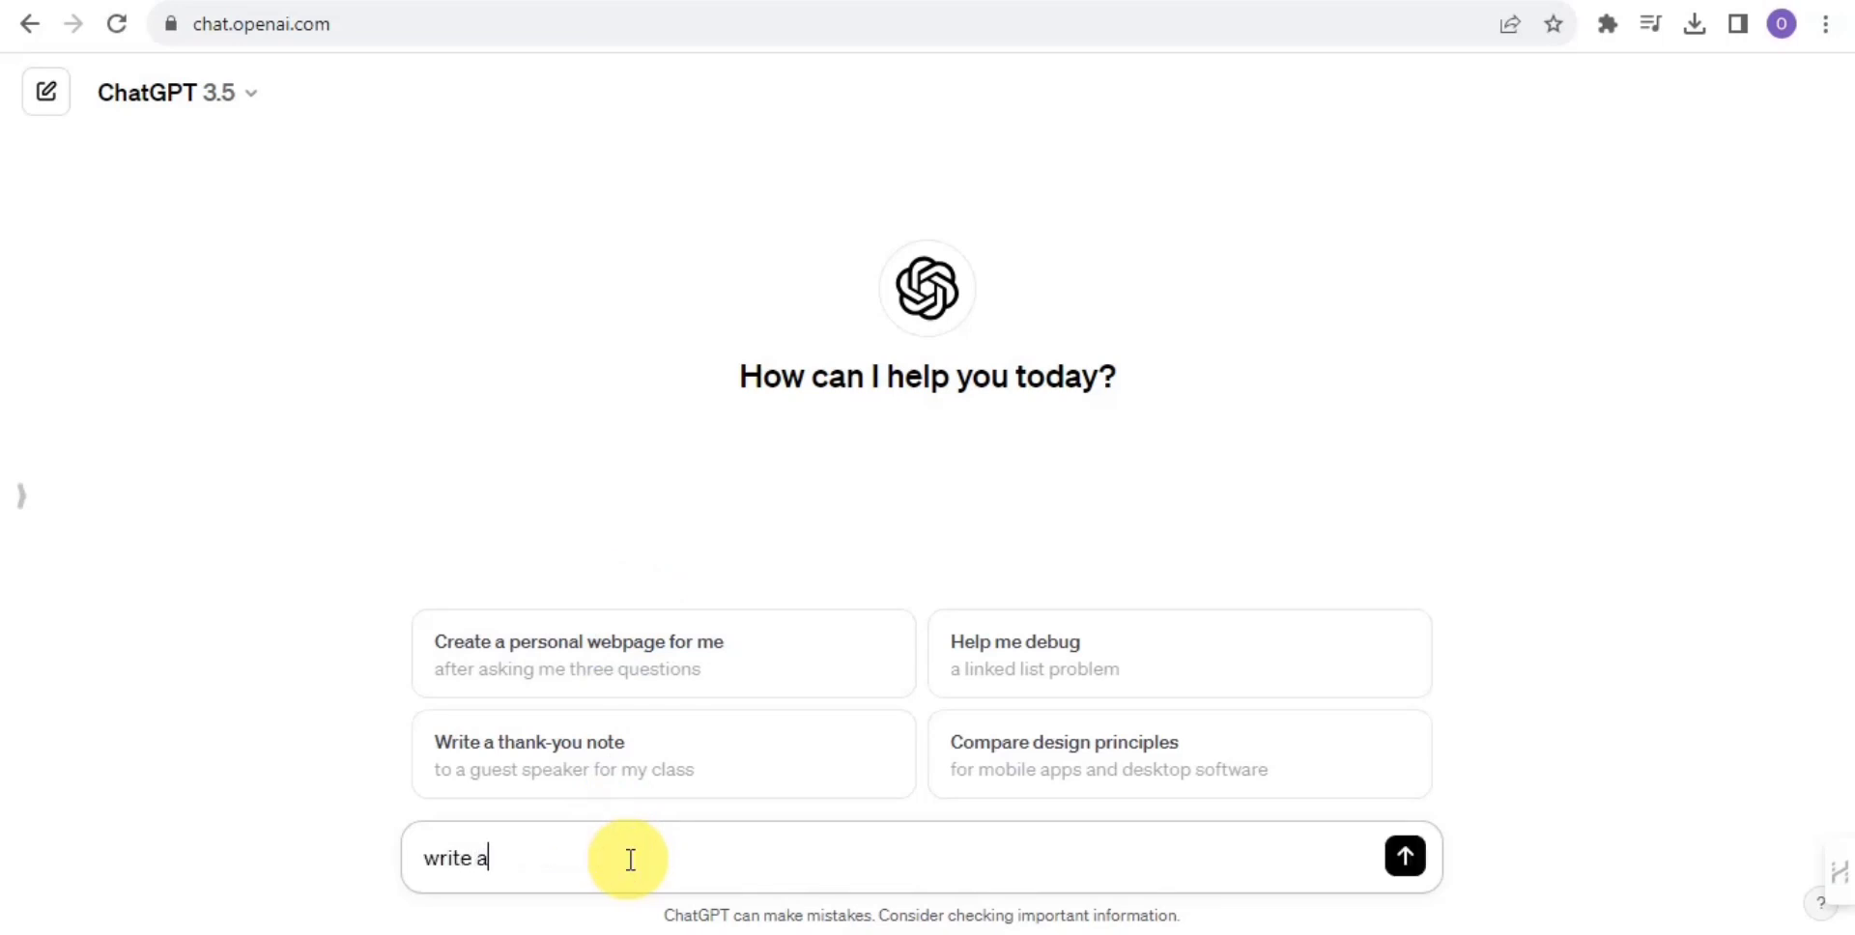
pyautogui.write(' blog post including a subtitle about facts about technology')
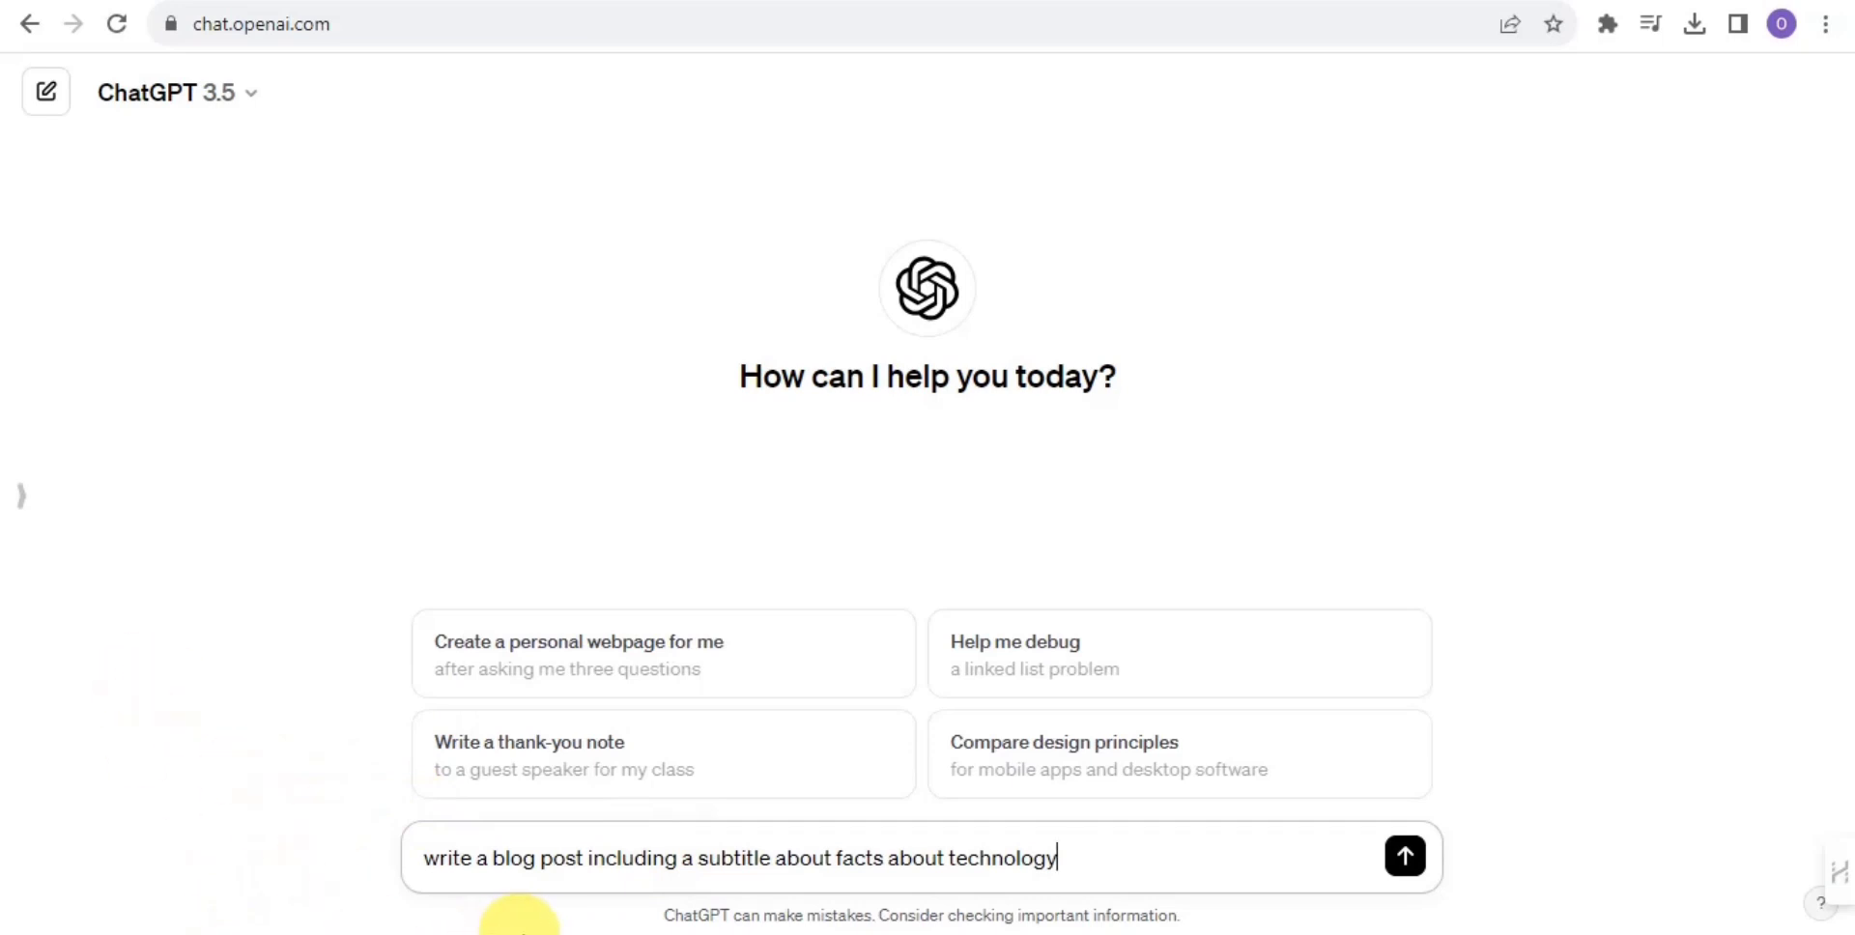
pyautogui.click(1405, 860)
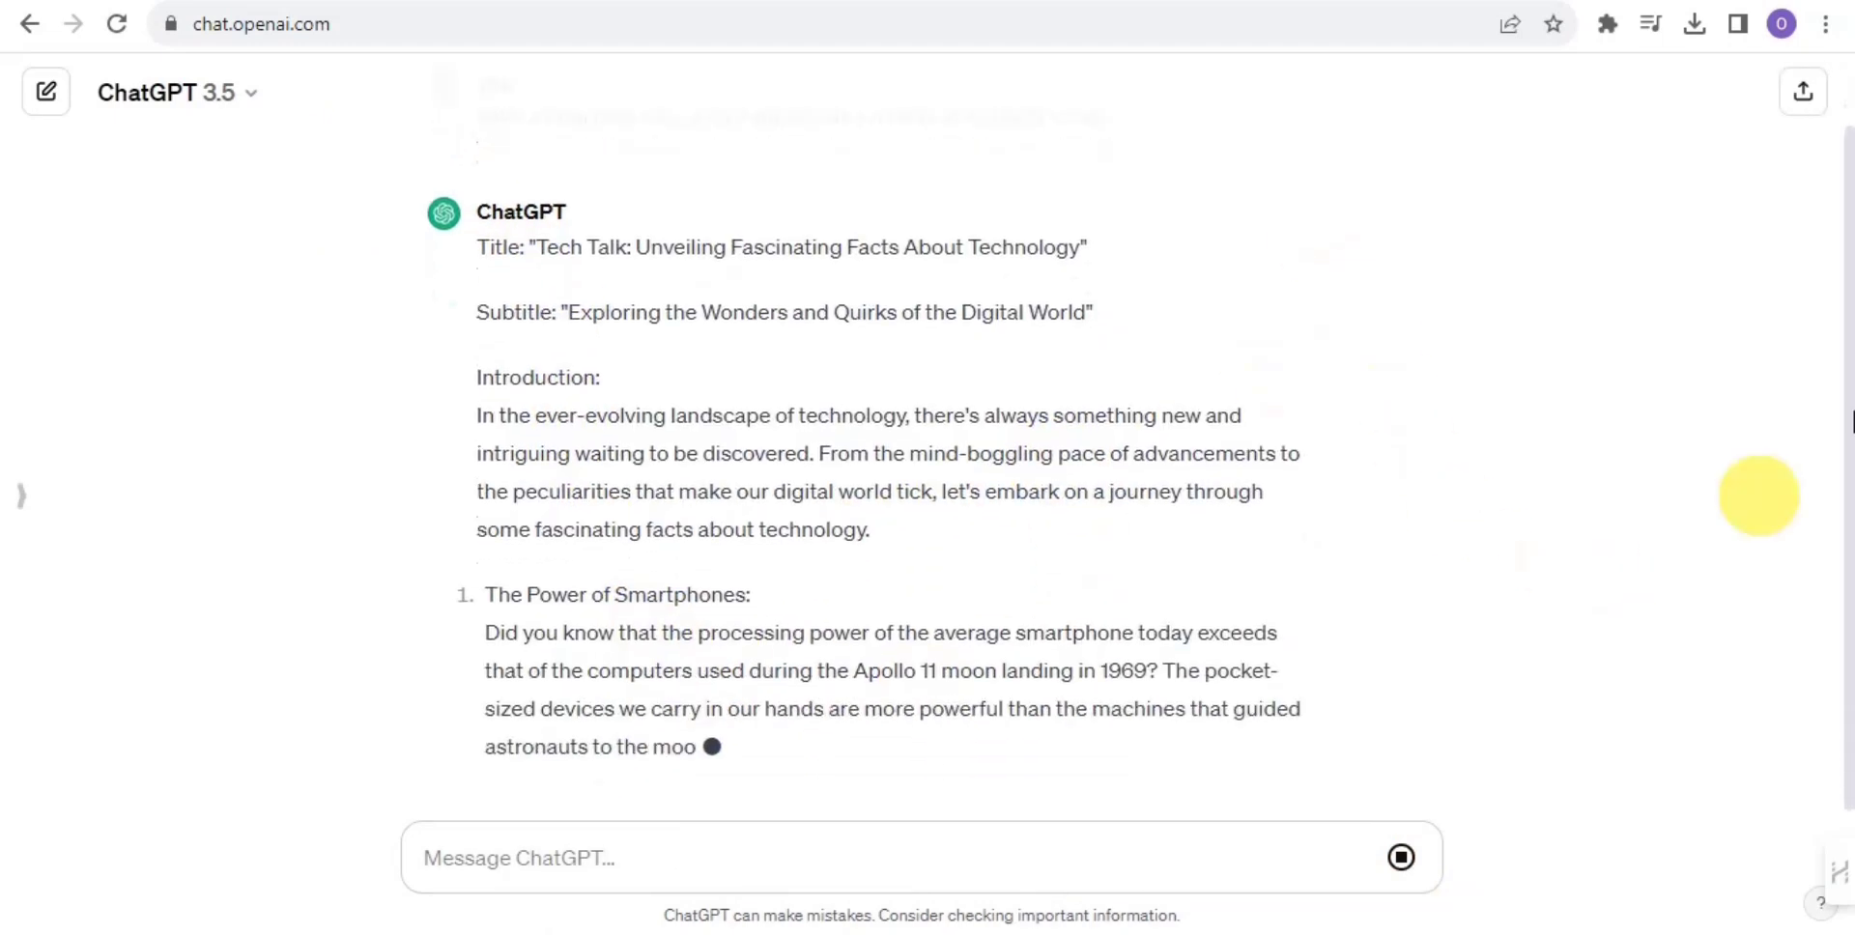
pyautogui.scroll(4, 1833, 247)
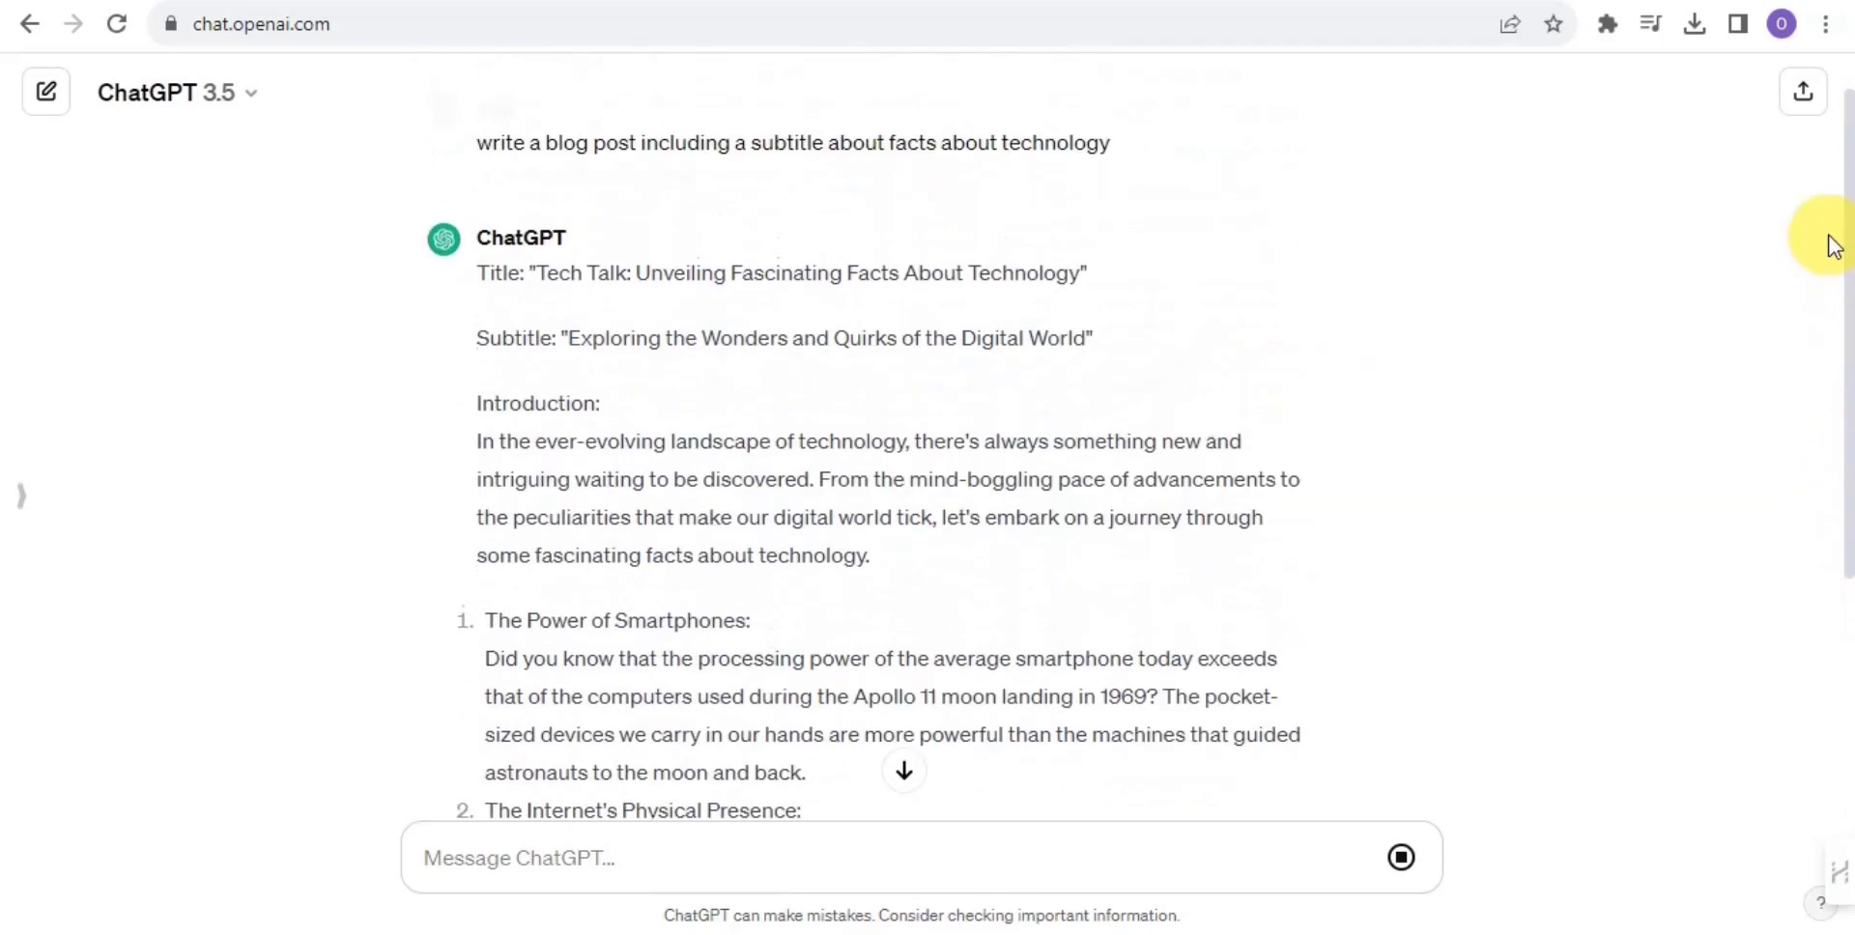
pyautogui.scroll(1, 1834, 247)
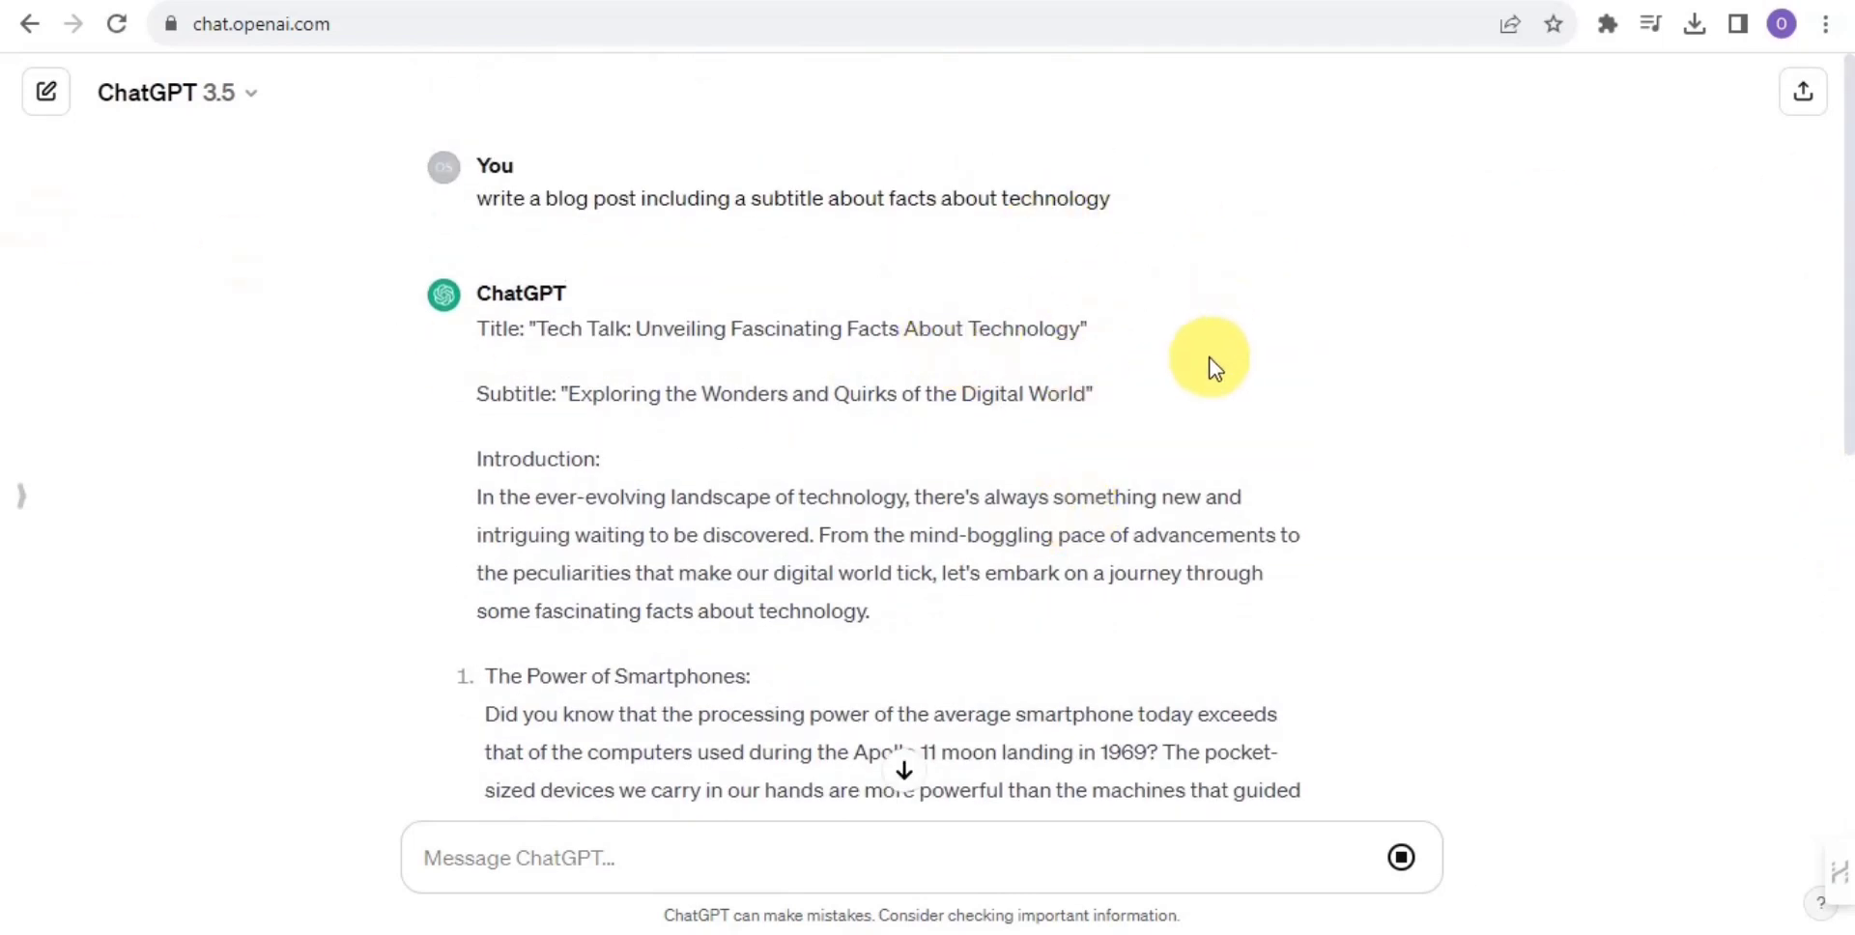
pyautogui.click(965, 0)
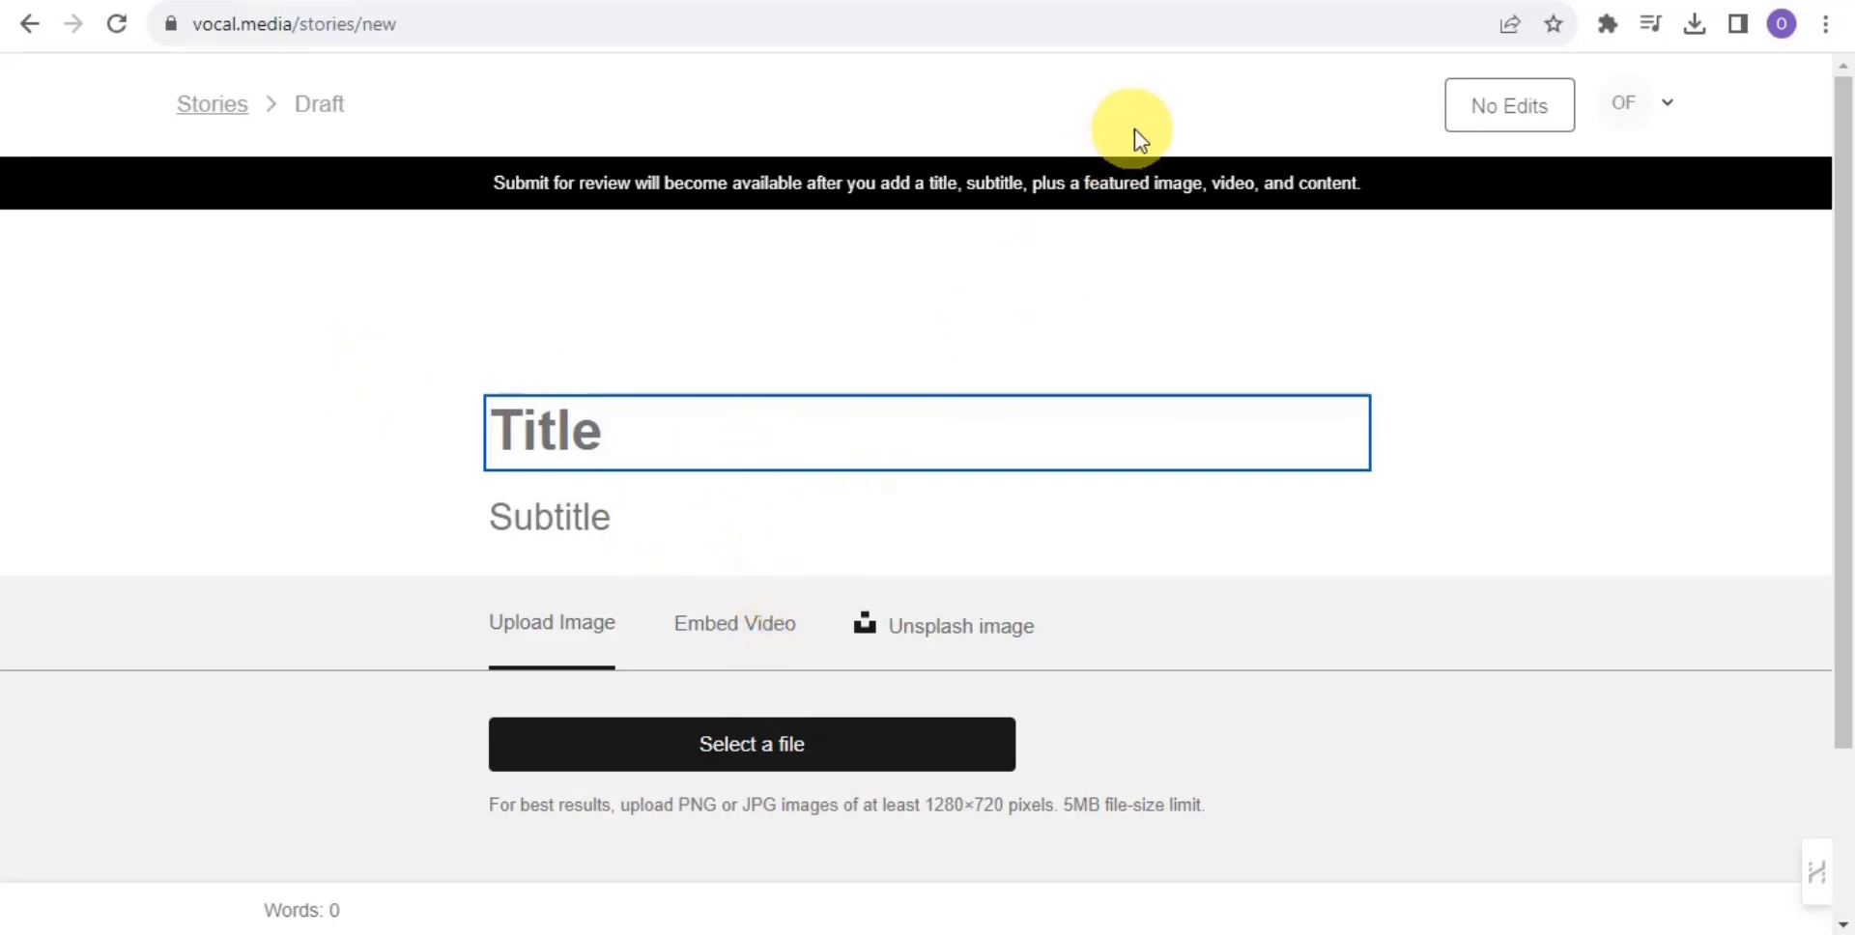
# Copy the title 'Tech Talk: Unveiling Fascinating Facts About Technology' from ChatGPT into the draft's Title field
pyautogui.click(1238, 2)
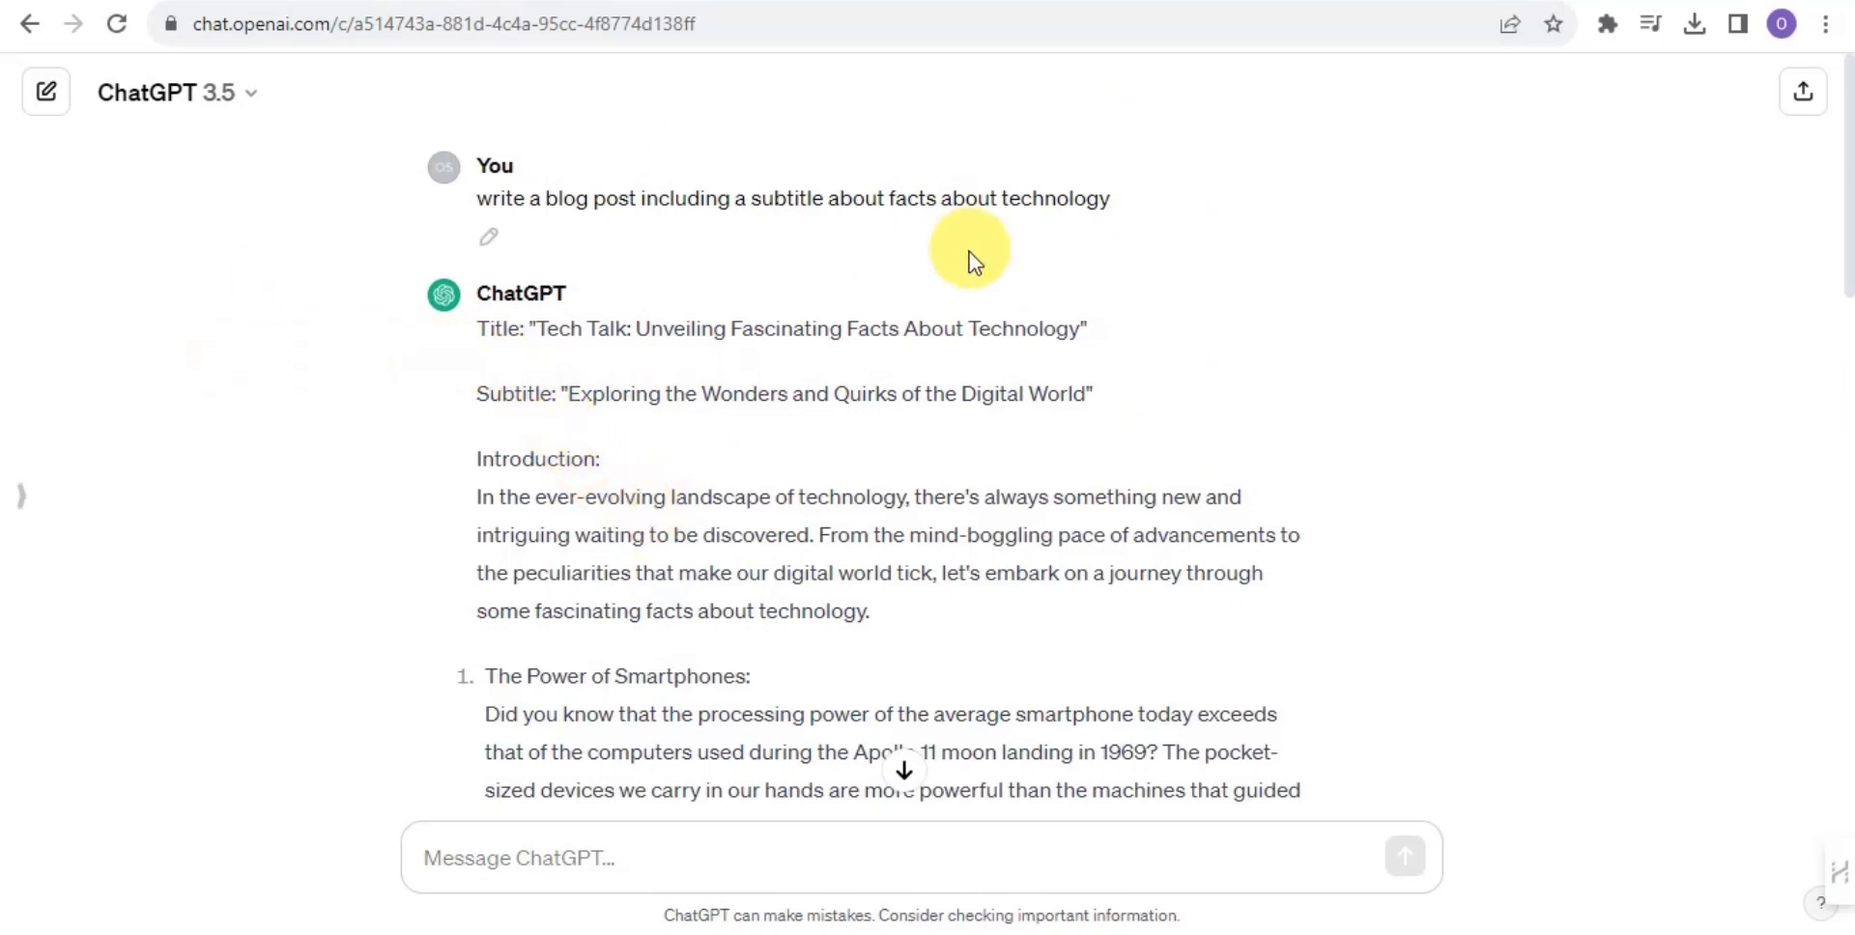
pyautogui.moveTo(529, 328); pyautogui.dragTo(1092, 326)
pyautogui.rightClick(1094, 327)
pyautogui.click(1149, 339)
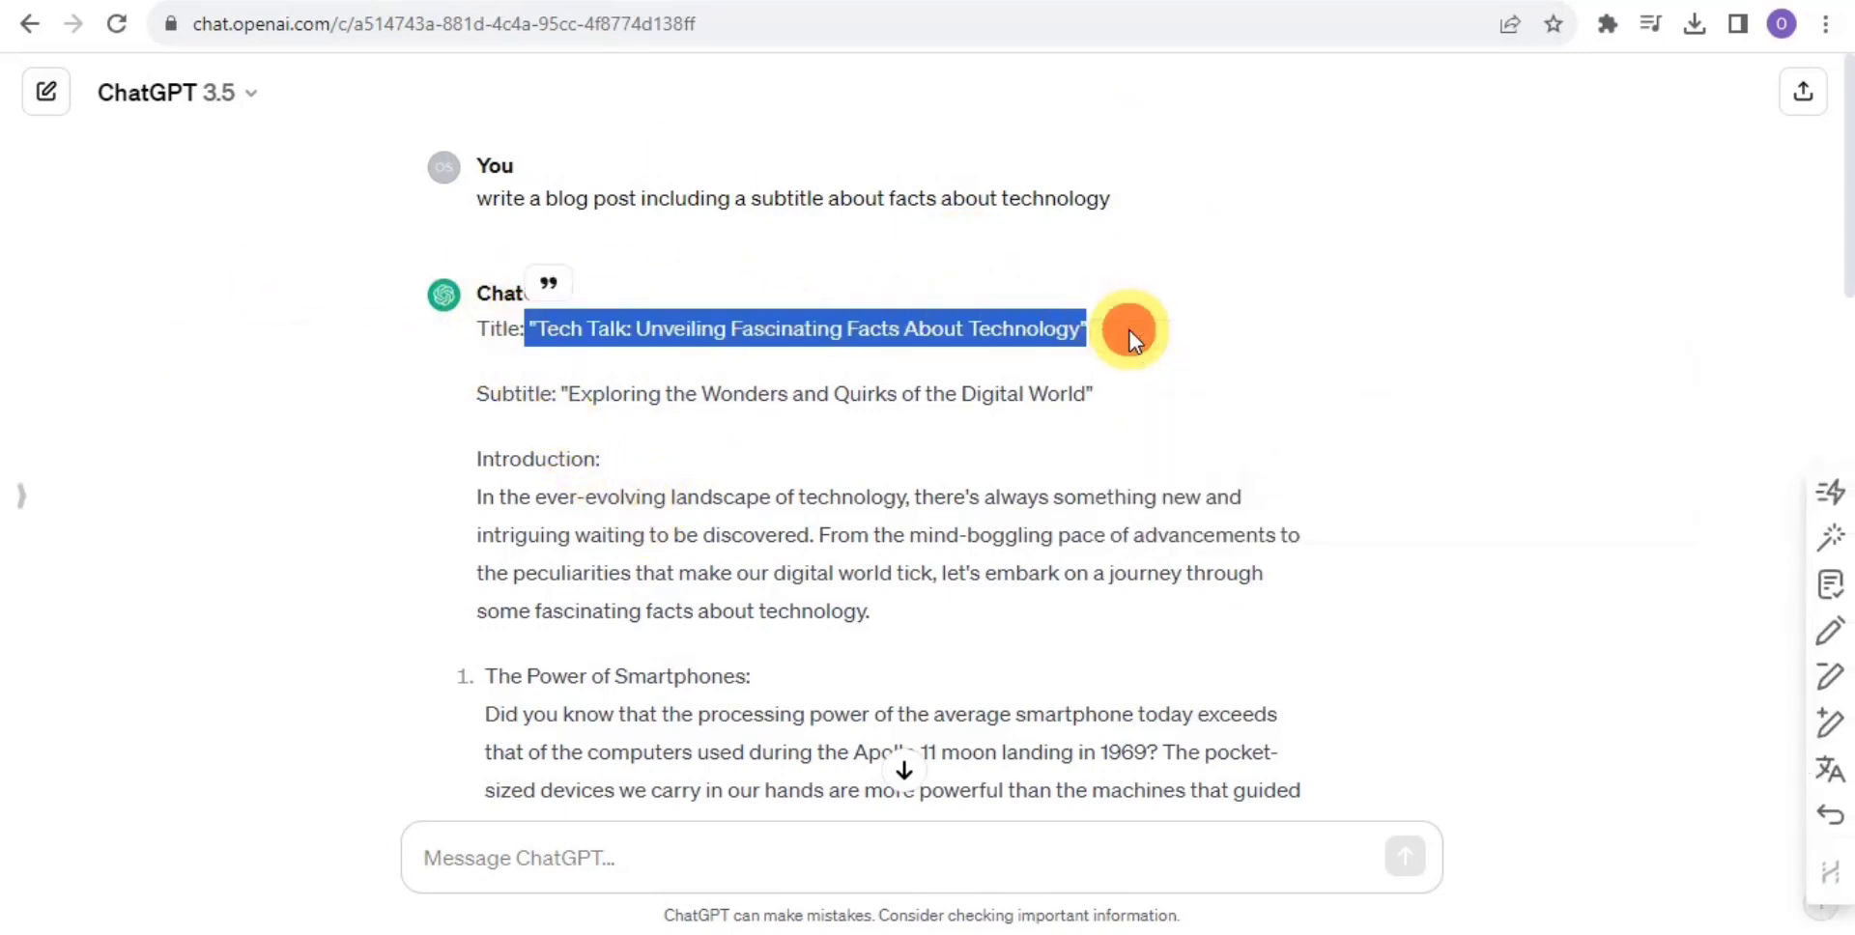
pyautogui.click(922, 3)
pyautogui.rightClick(643, 439)
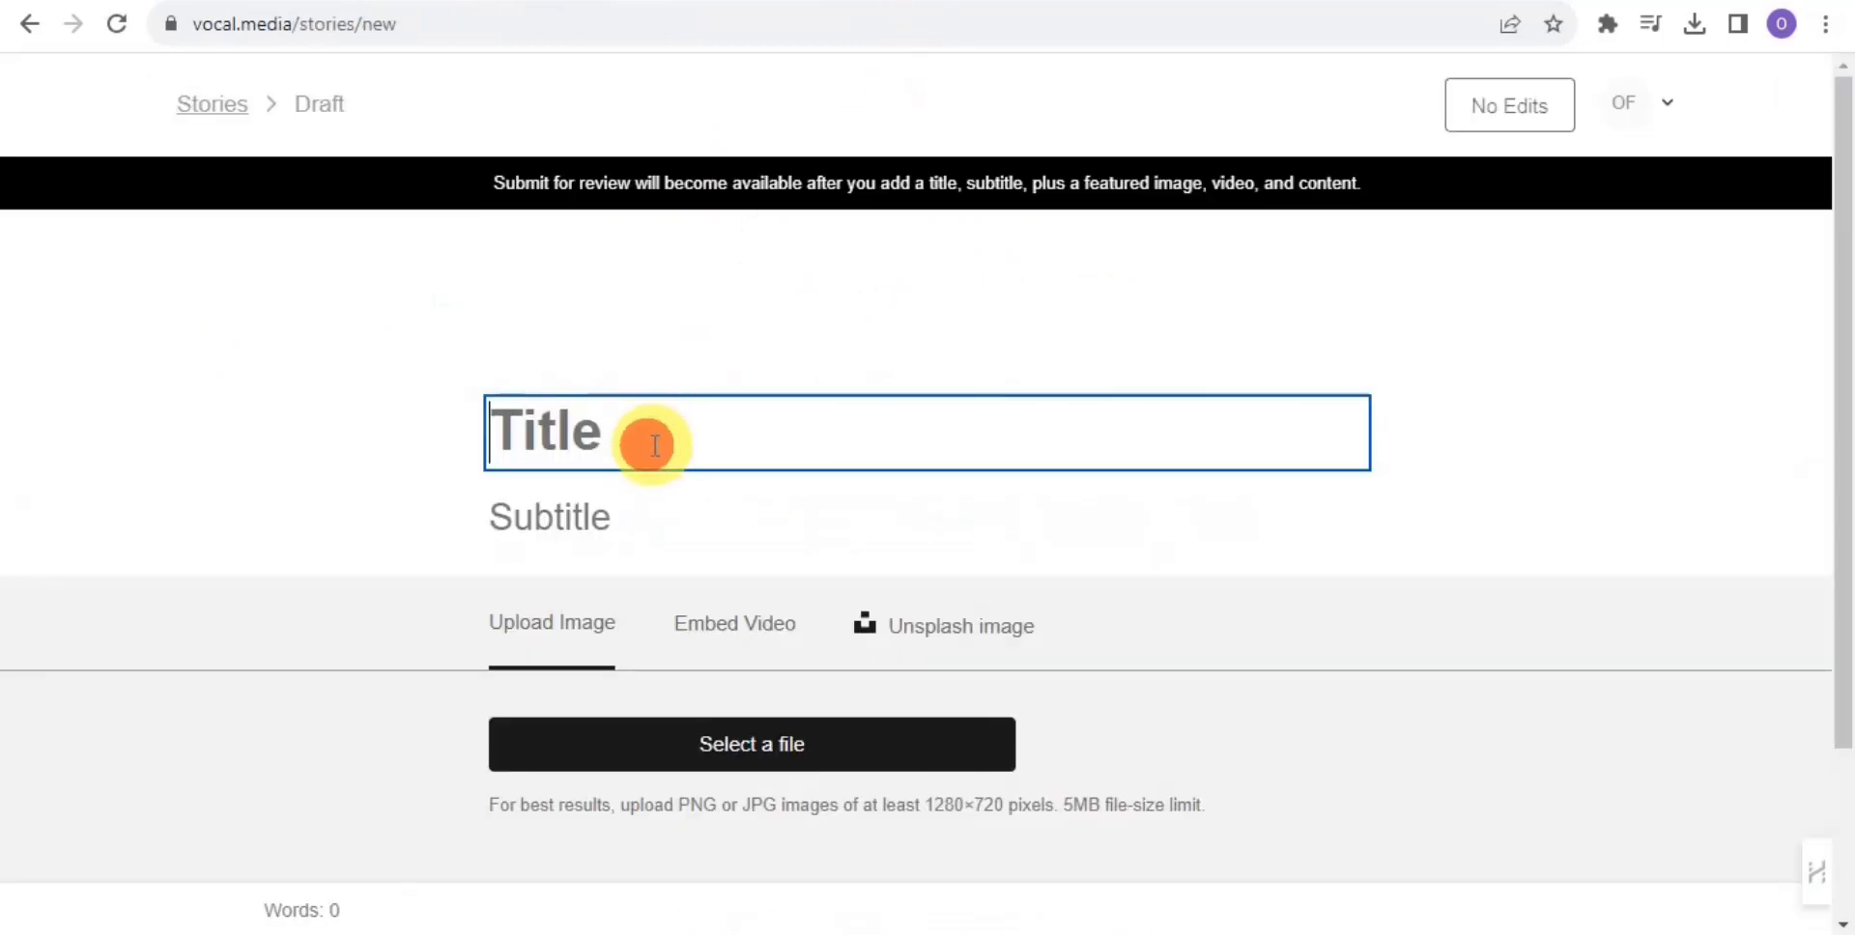
pyautogui.click(756, 621)
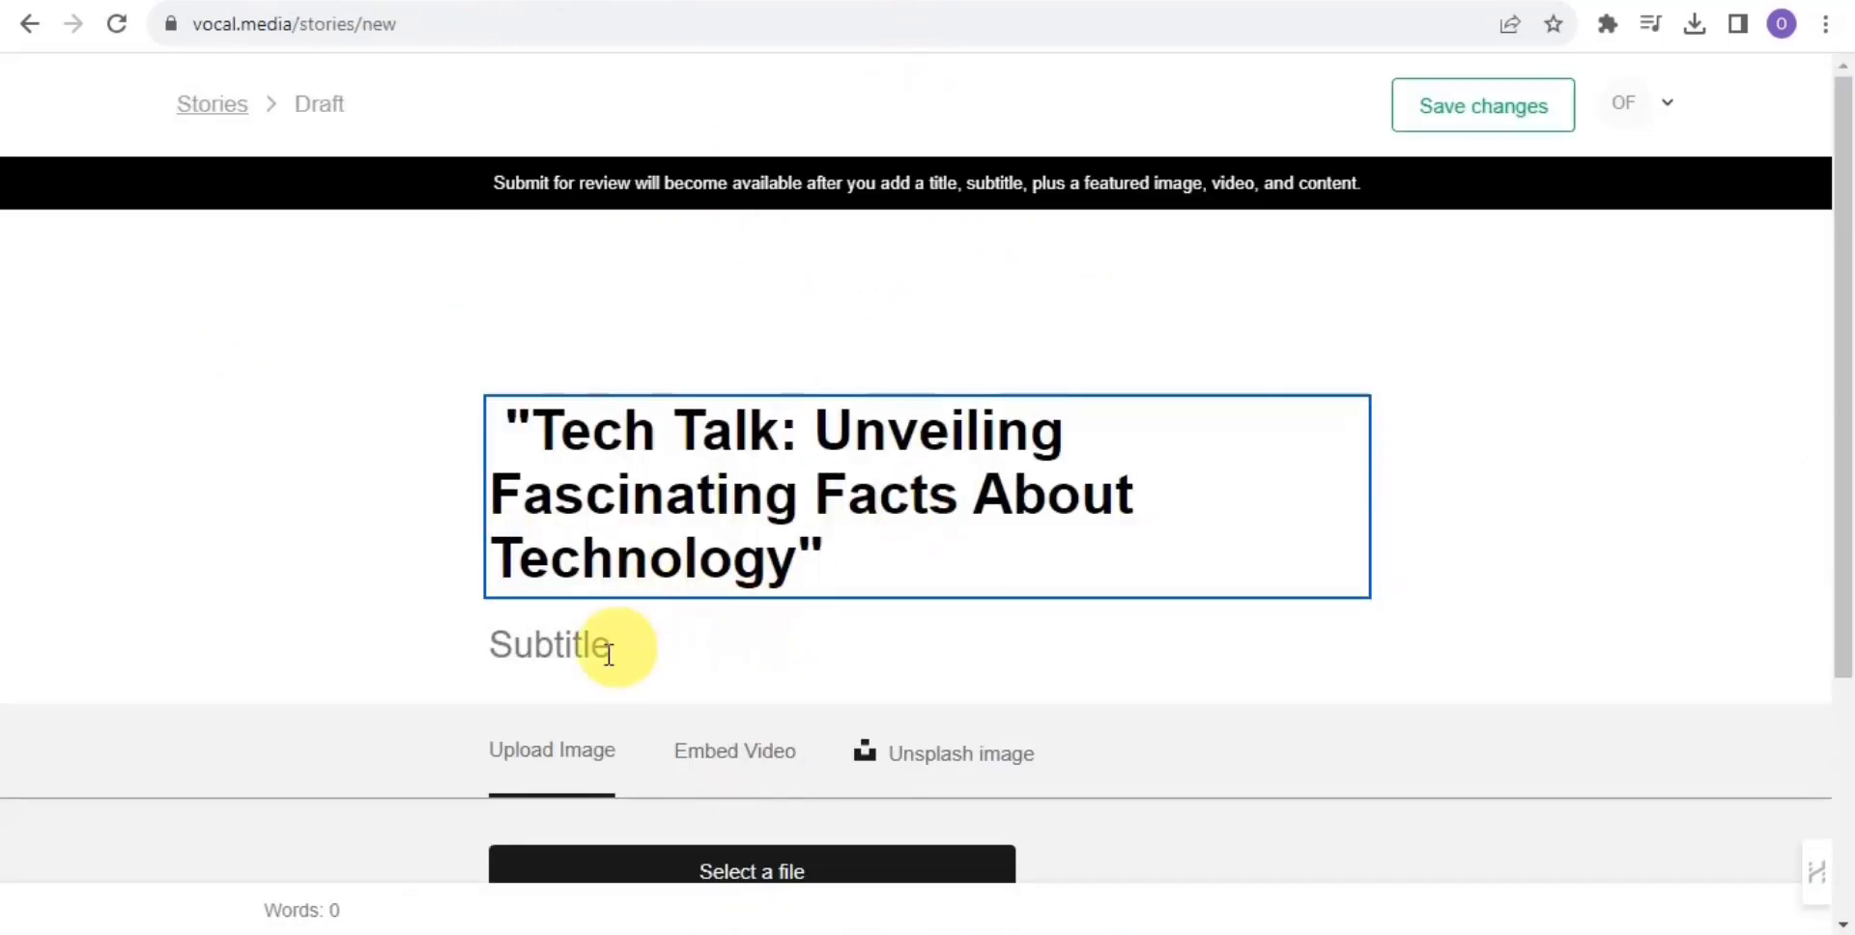
pyautogui.click(546, 647)
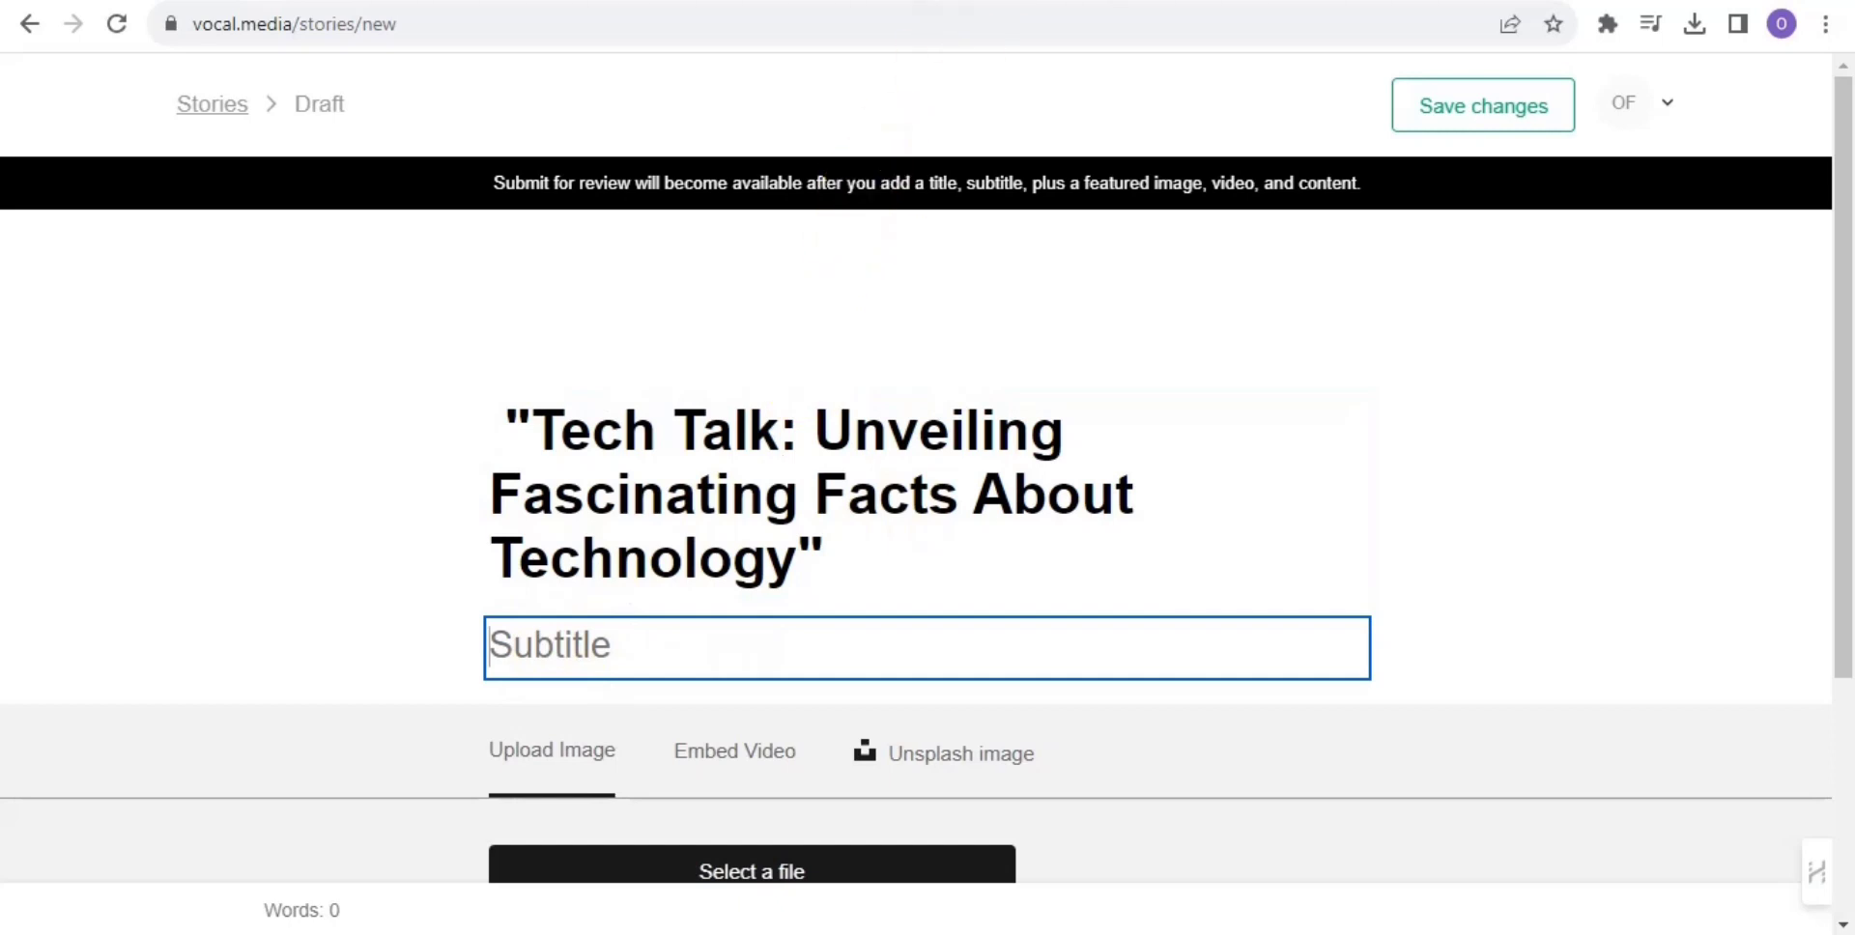
# Copy the subtitle 'Exploring the Wonders and Quirks of the Digital World' into the Subtitle field
pyautogui.hotkey('alt', 'Tab')
pyautogui.click(329, 393)
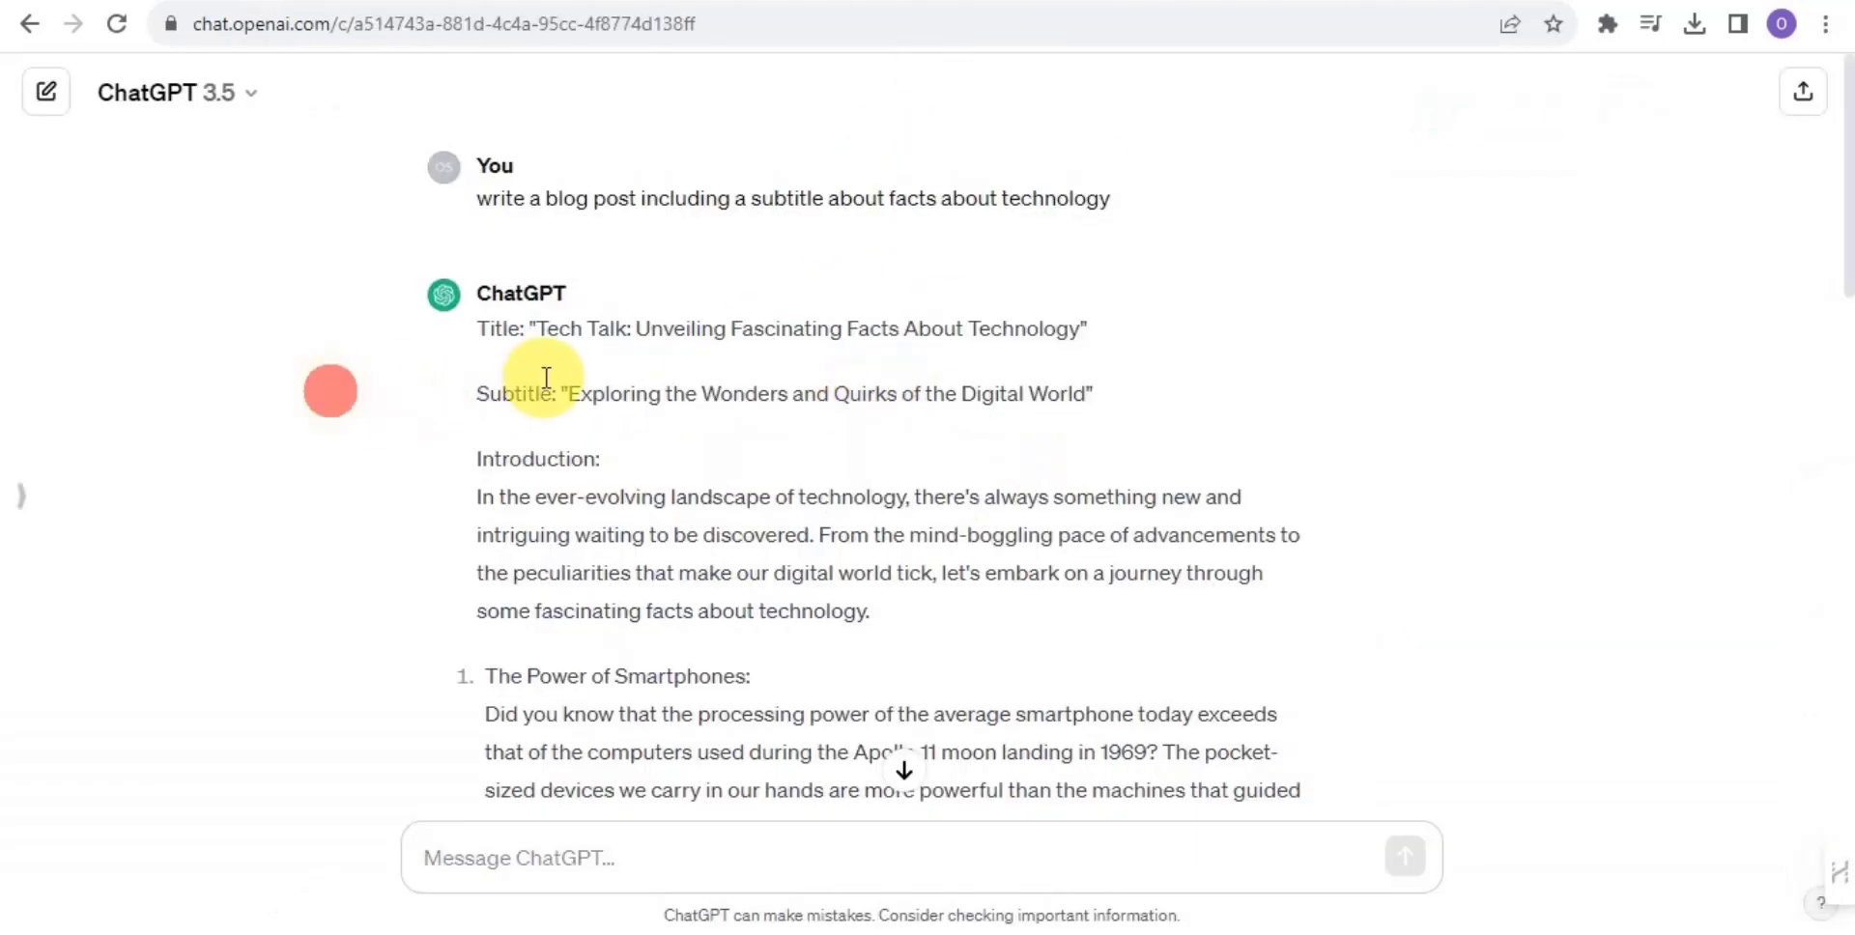
pyautogui.moveTo(558, 392); pyautogui.dragTo(1121, 382)
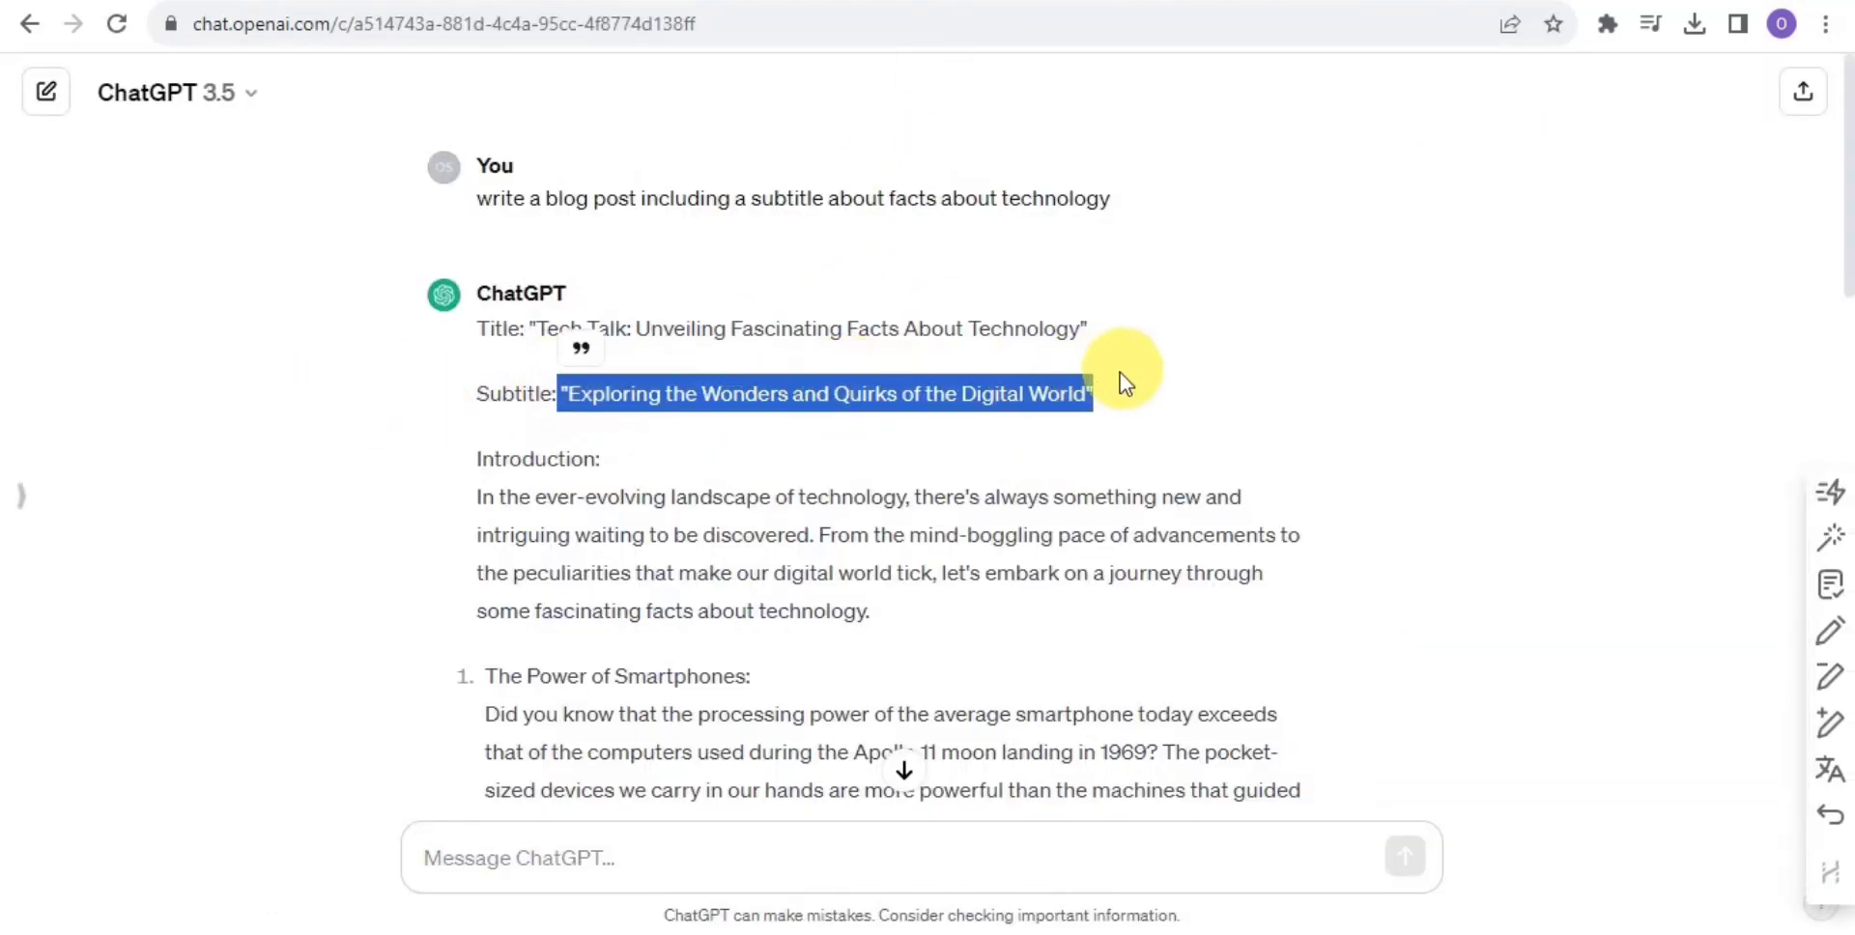
pyautogui.rightClick(1061, 410)
pyautogui.click(1128, 416)
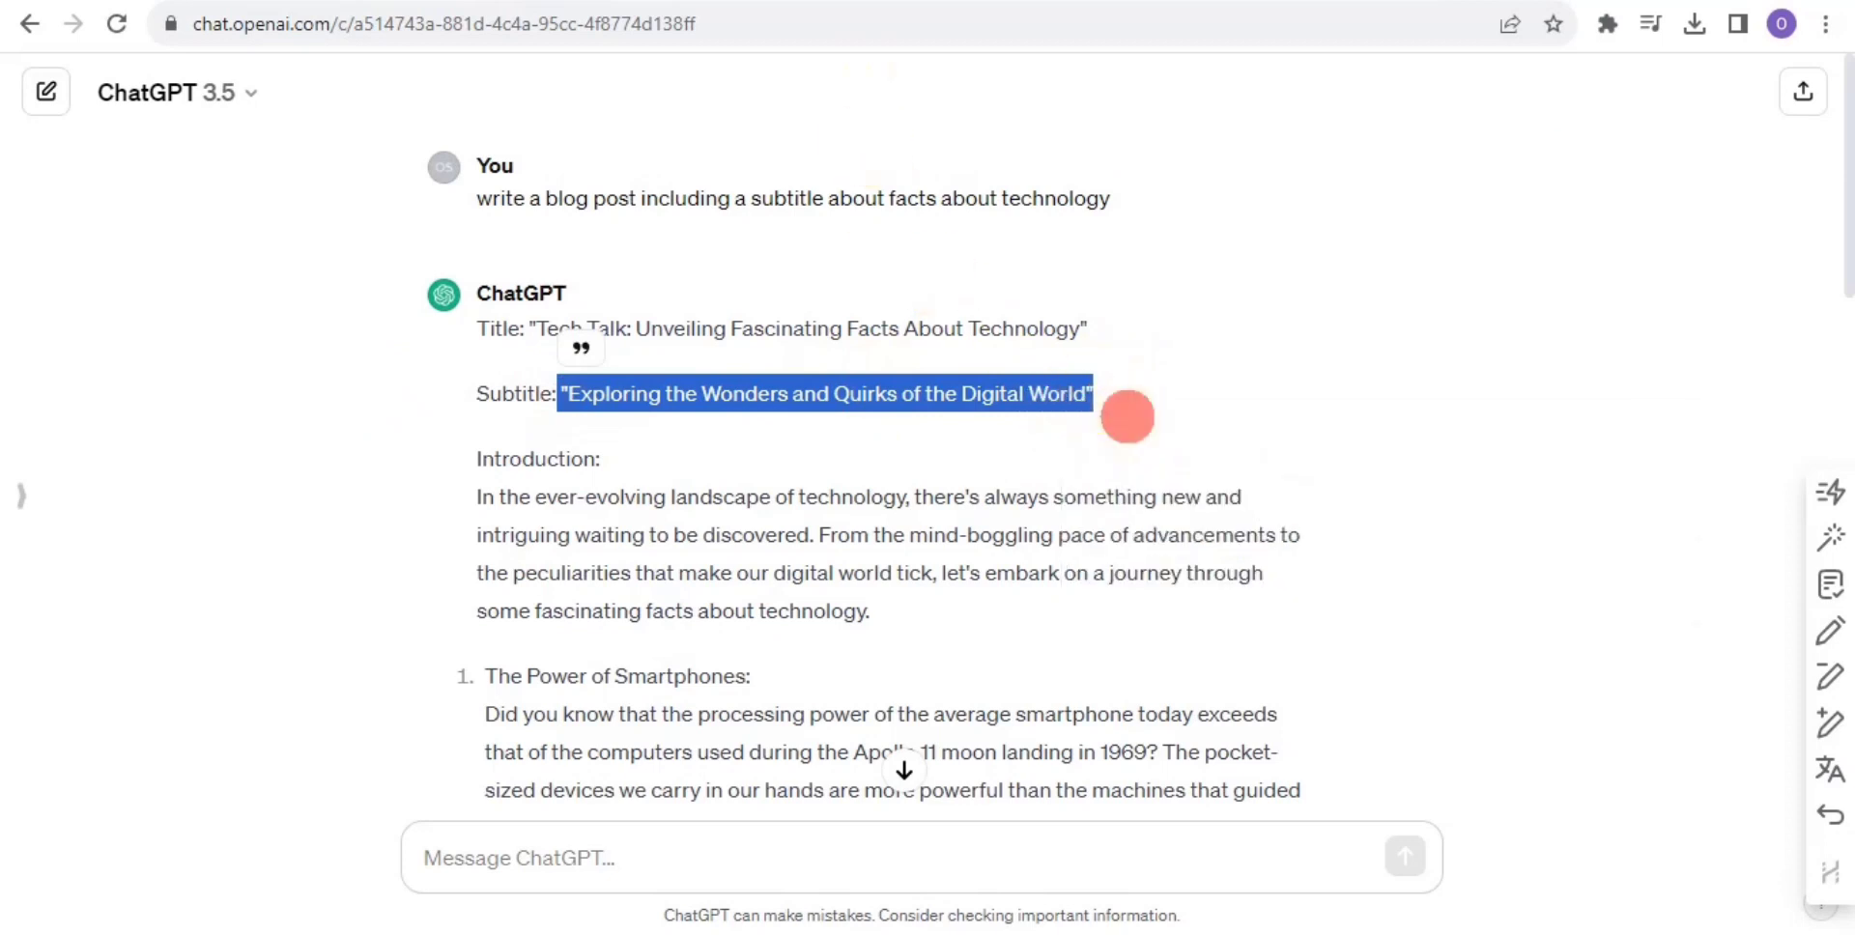
pyautogui.hotkey('alt', 'Tab')
pyautogui.rightClick(567, 621)
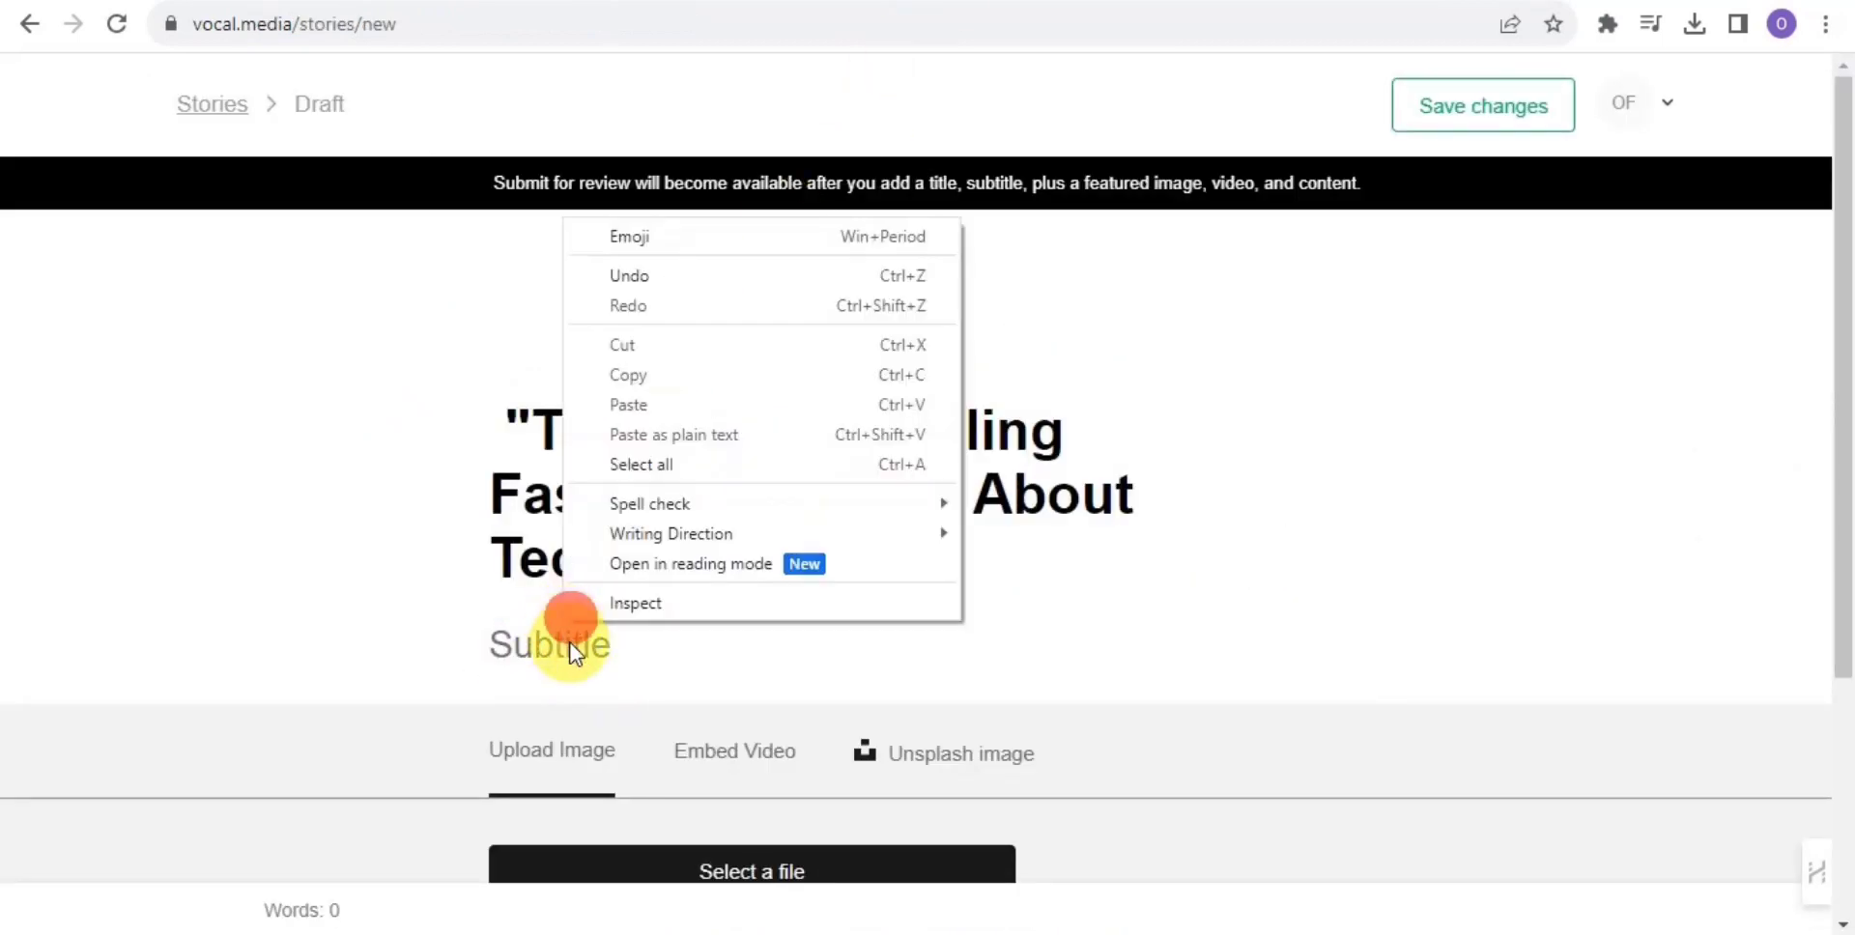
pyautogui.click(572, 644)
pyautogui.rightClick(572, 644)
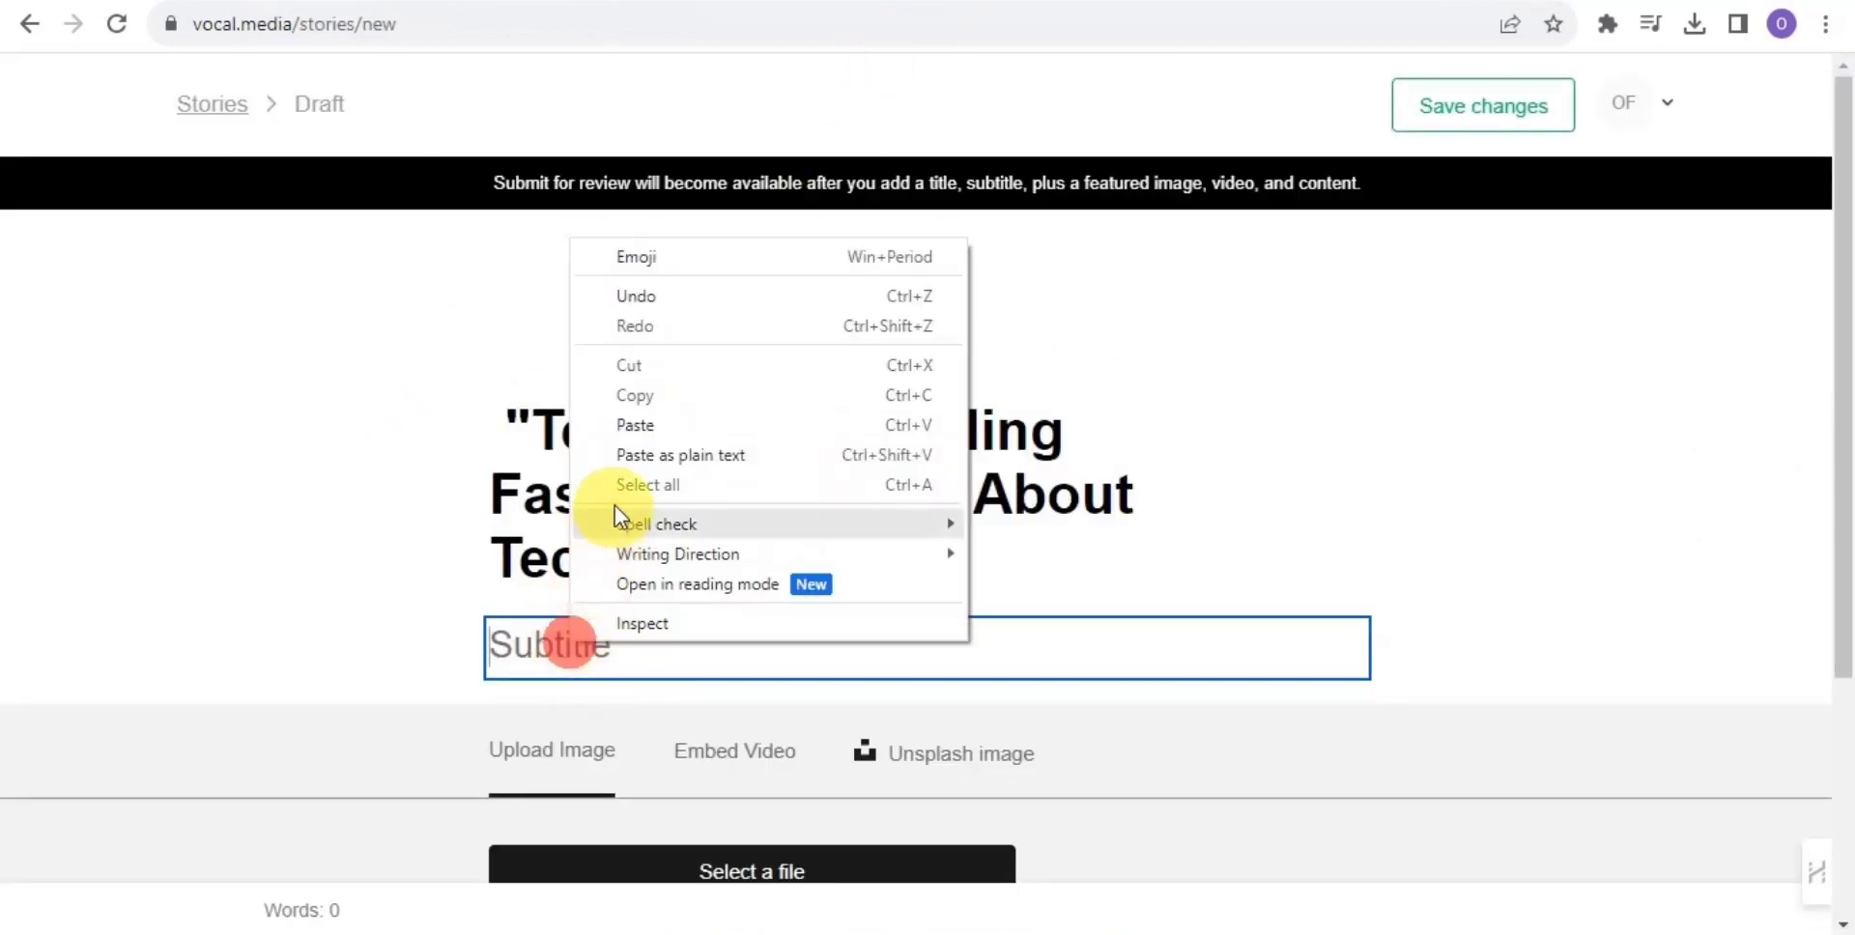
pyautogui.click(634, 417)
pyautogui.moveTo(1839, 208); pyautogui.dragTo(1834, 506)
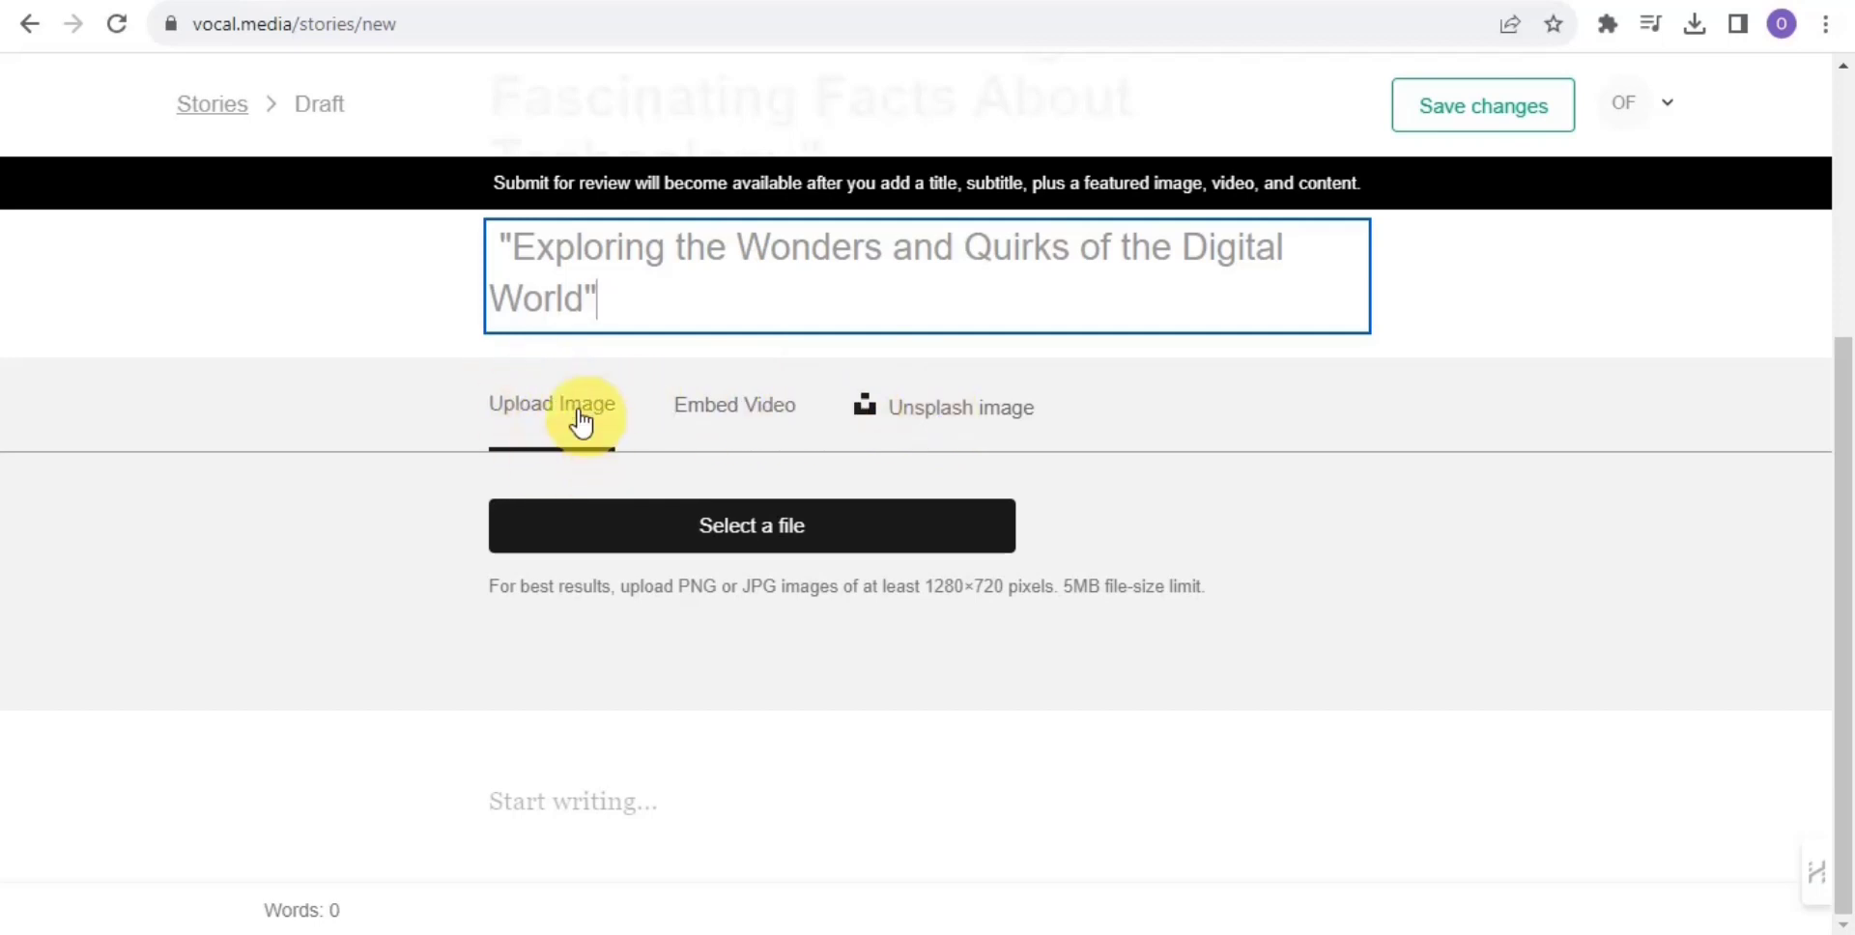
# Upload job-5382501_1280 as the featured image and place the cursor in the story body
pyautogui.click(681, 525)
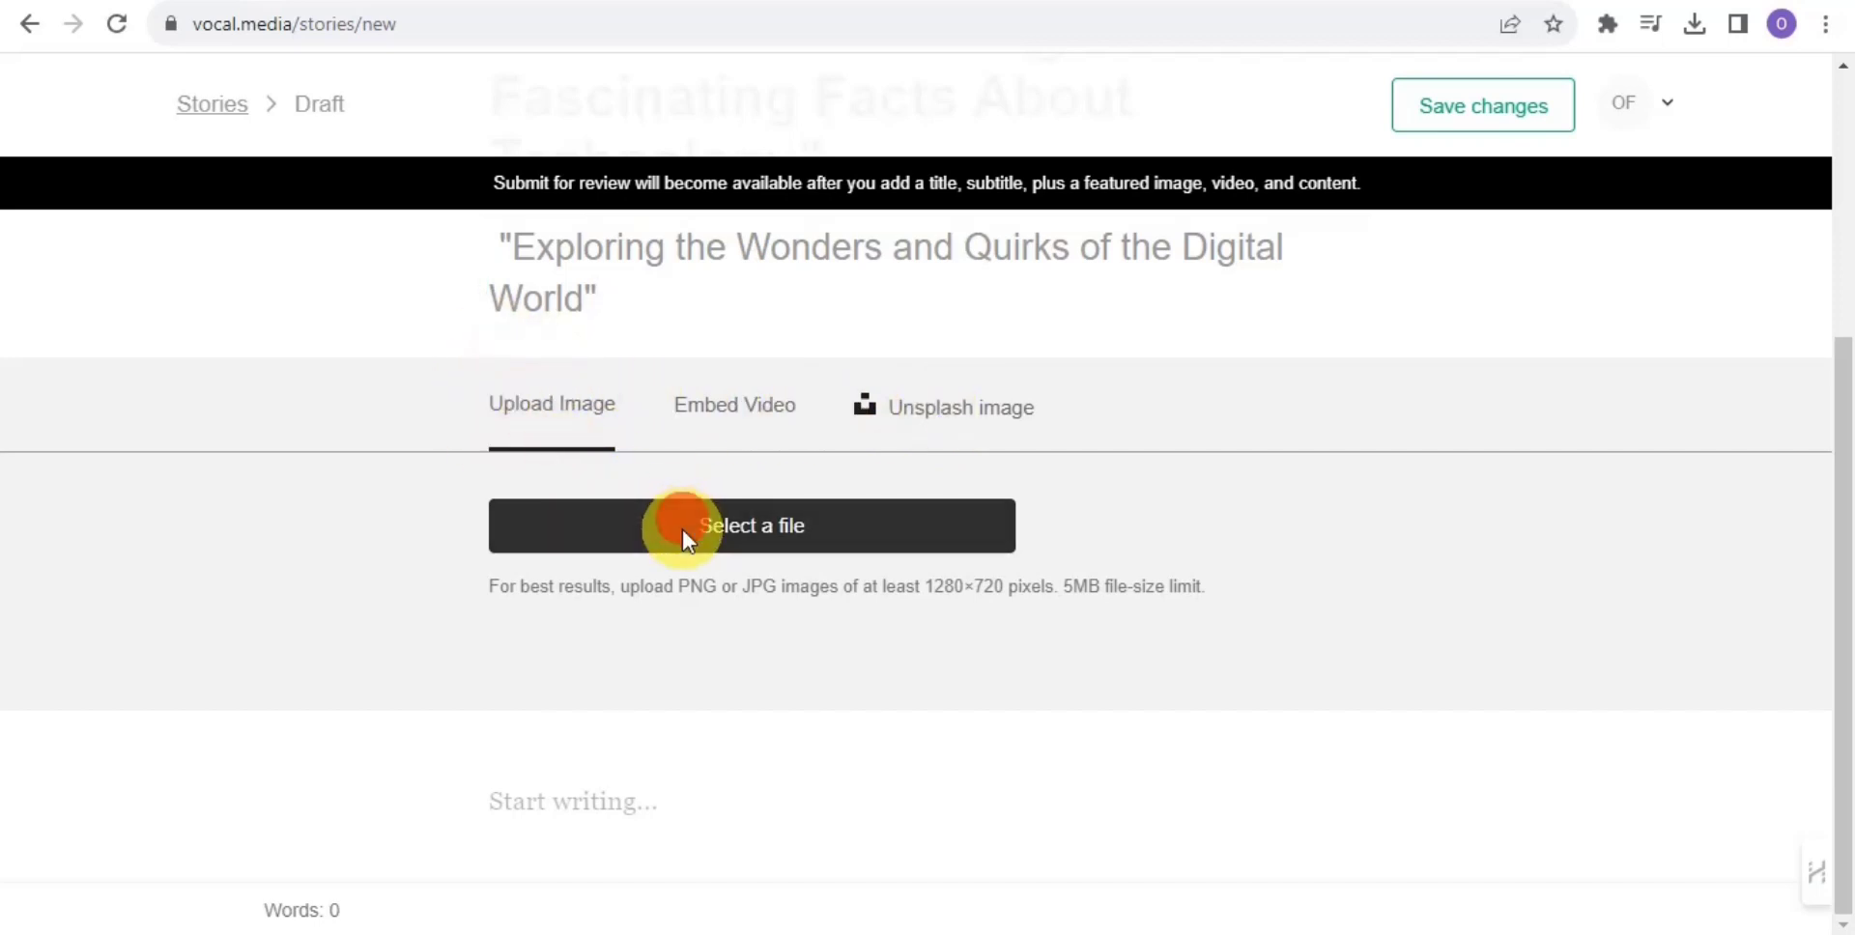
pyautogui.click(272, 184)
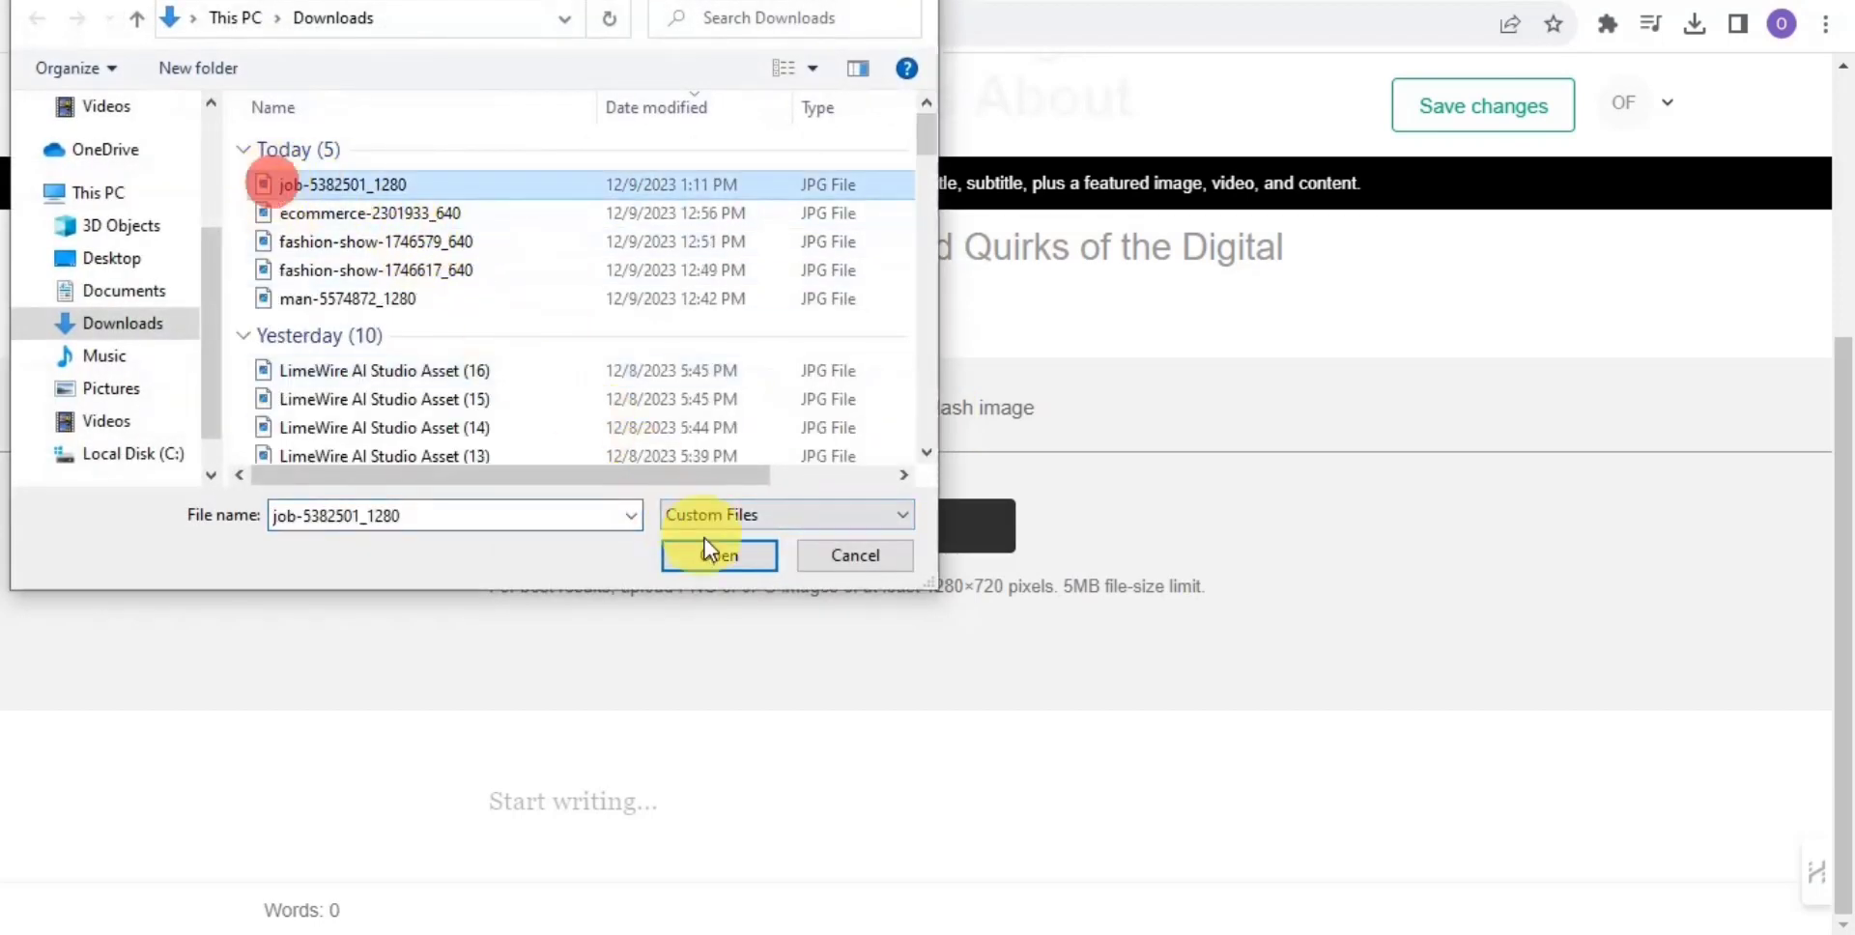
pyautogui.click(723, 551)
pyautogui.moveTo(1844, 402); pyautogui.dragTo(1823, 816)
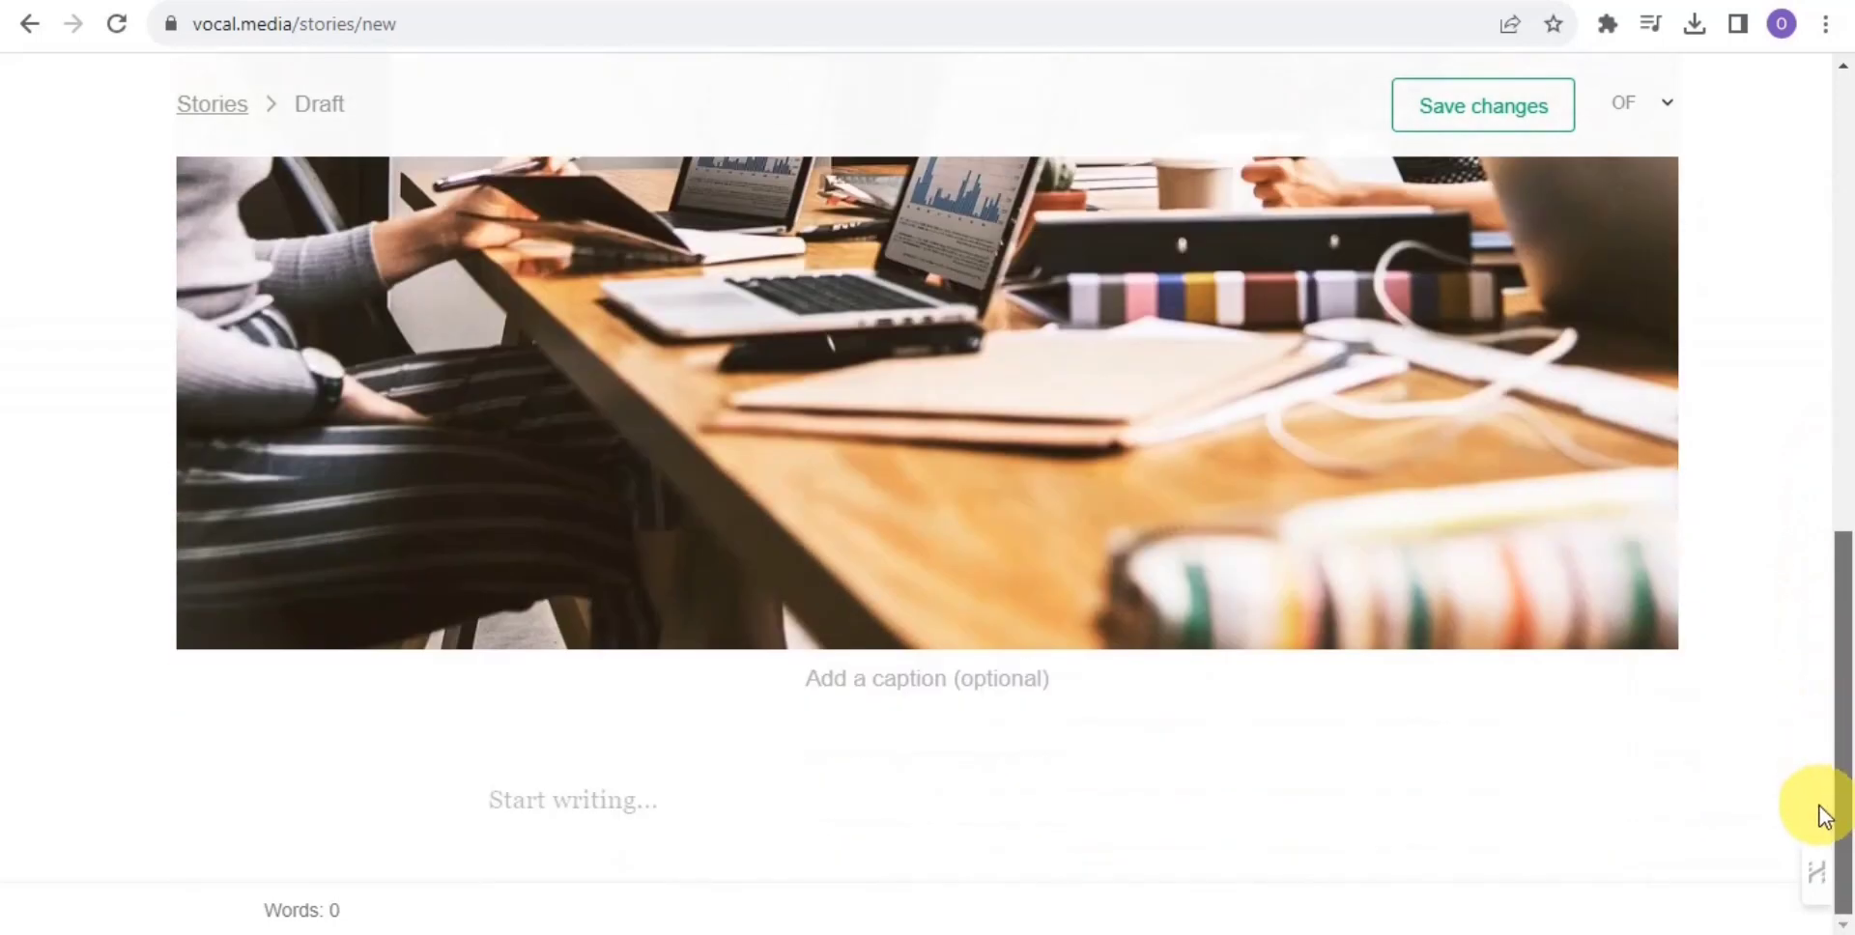
pyautogui.click(507, 815)
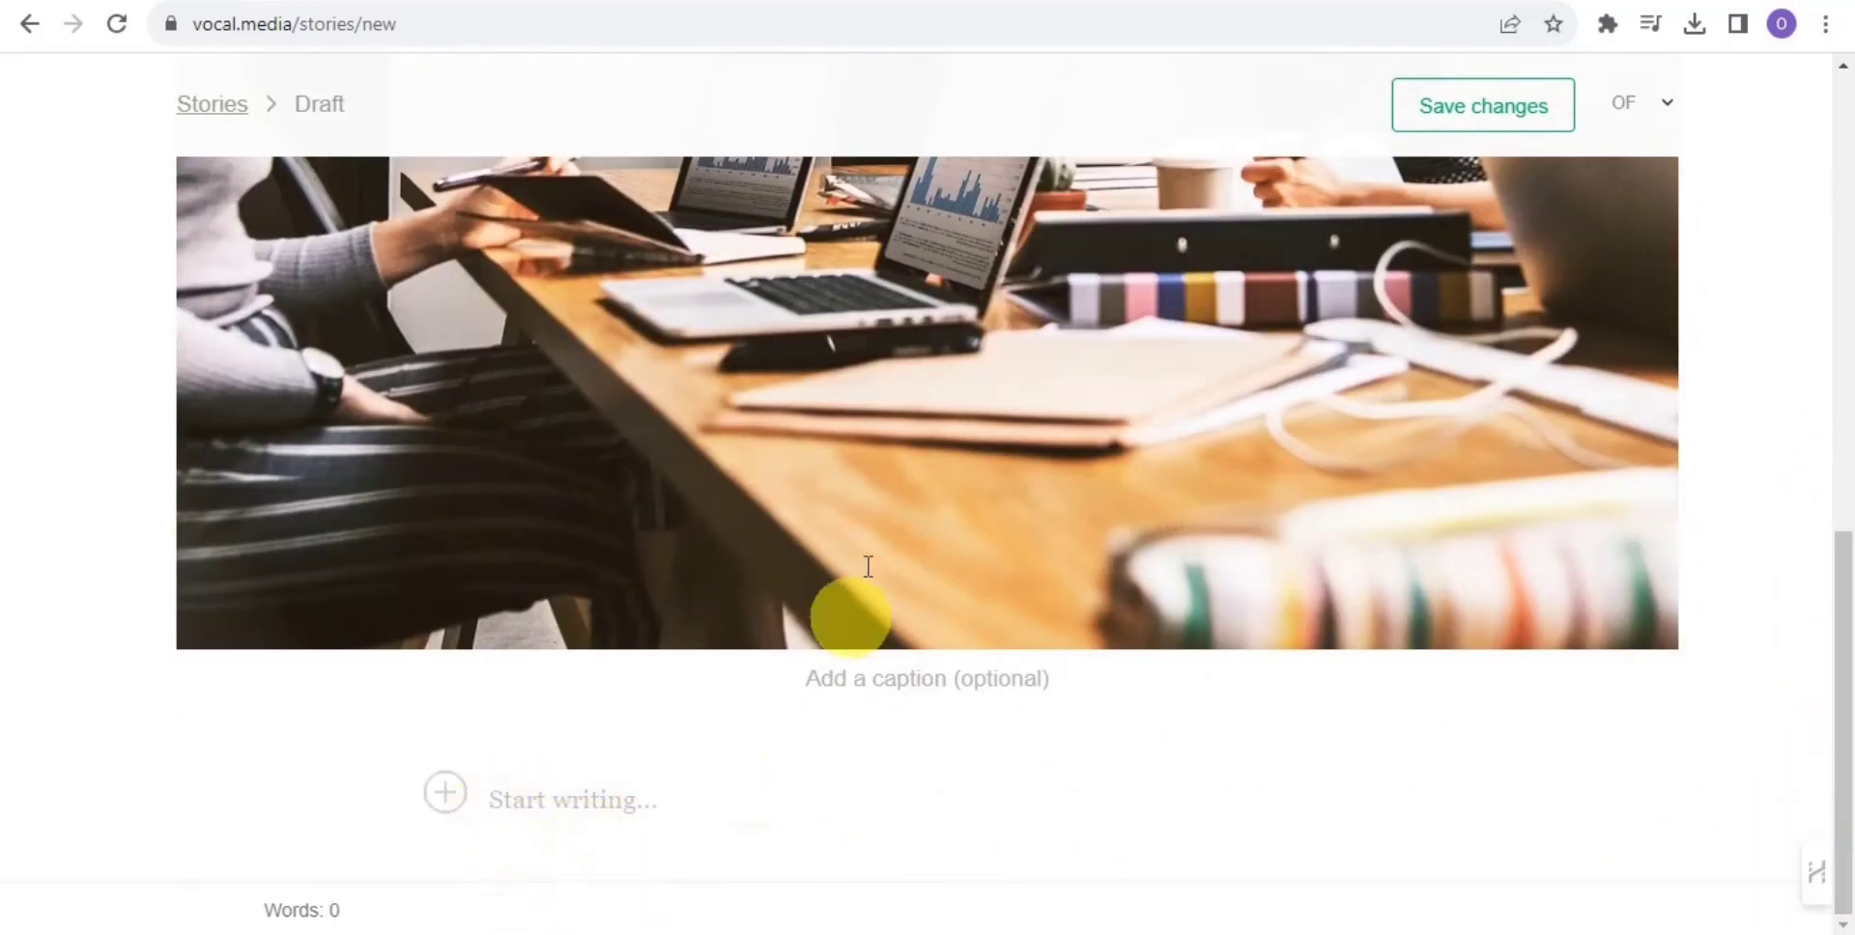
pyautogui.click(1272, 3)
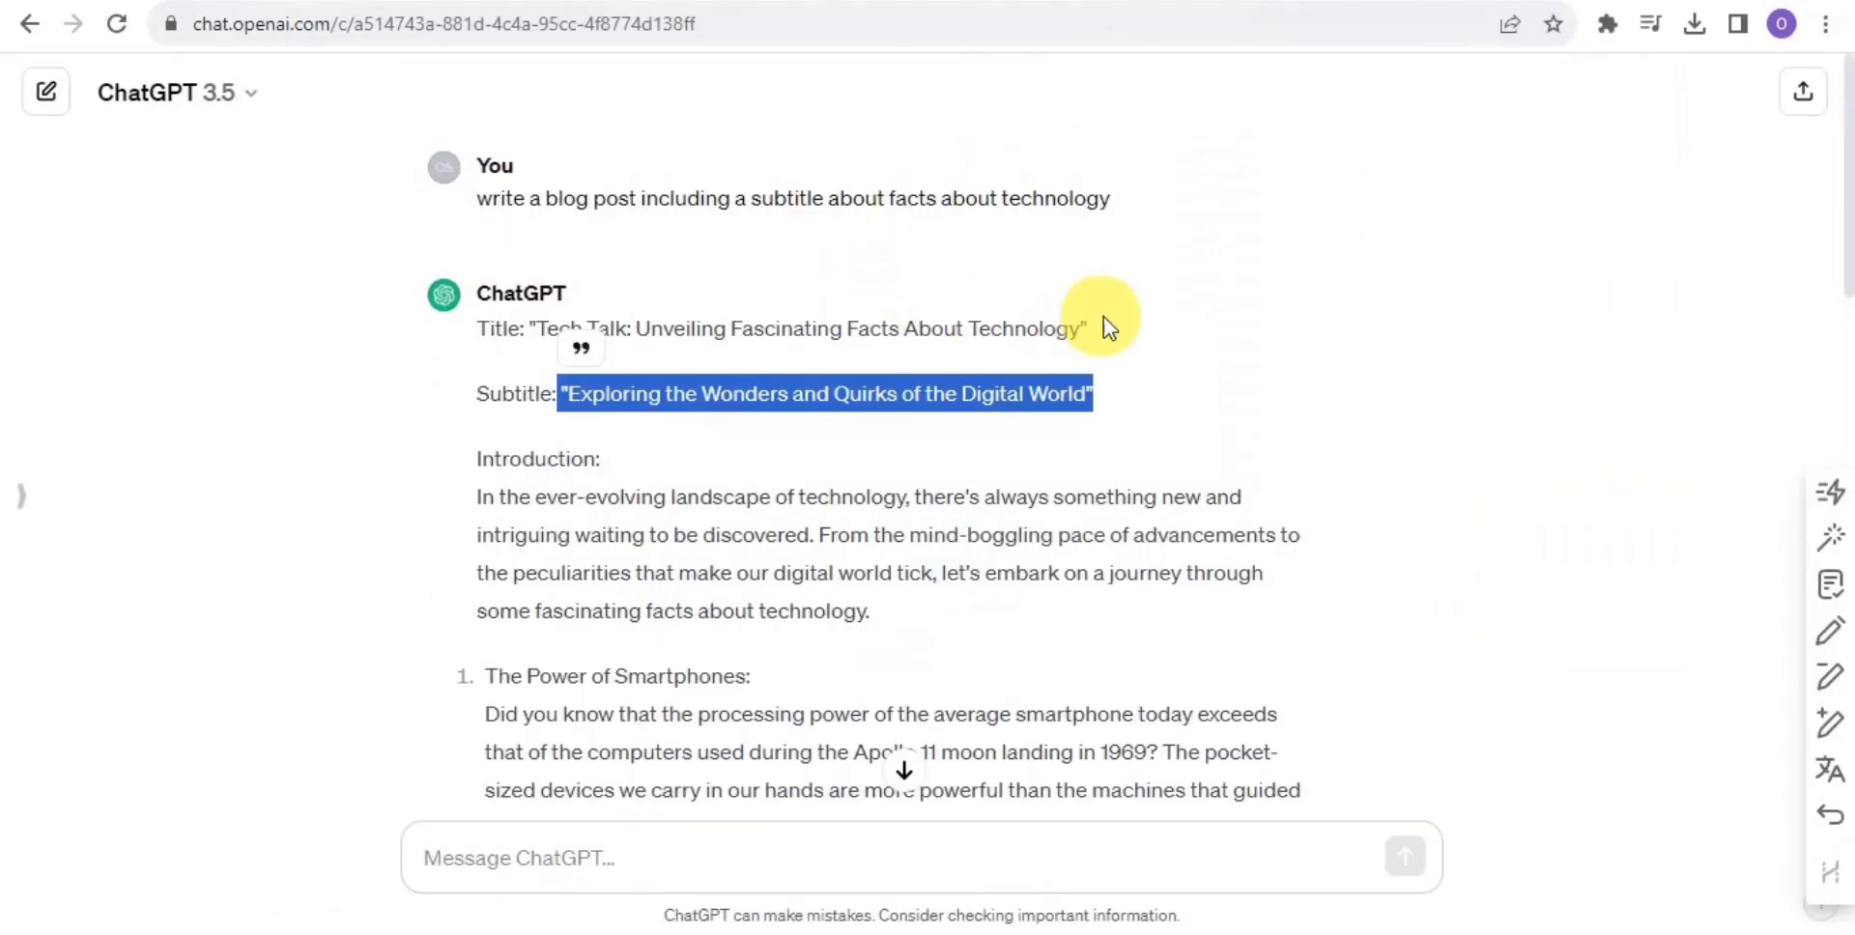
# Send ChatGPT the follow-up prompt 'create more'
pyautogui.click(1264, 340)
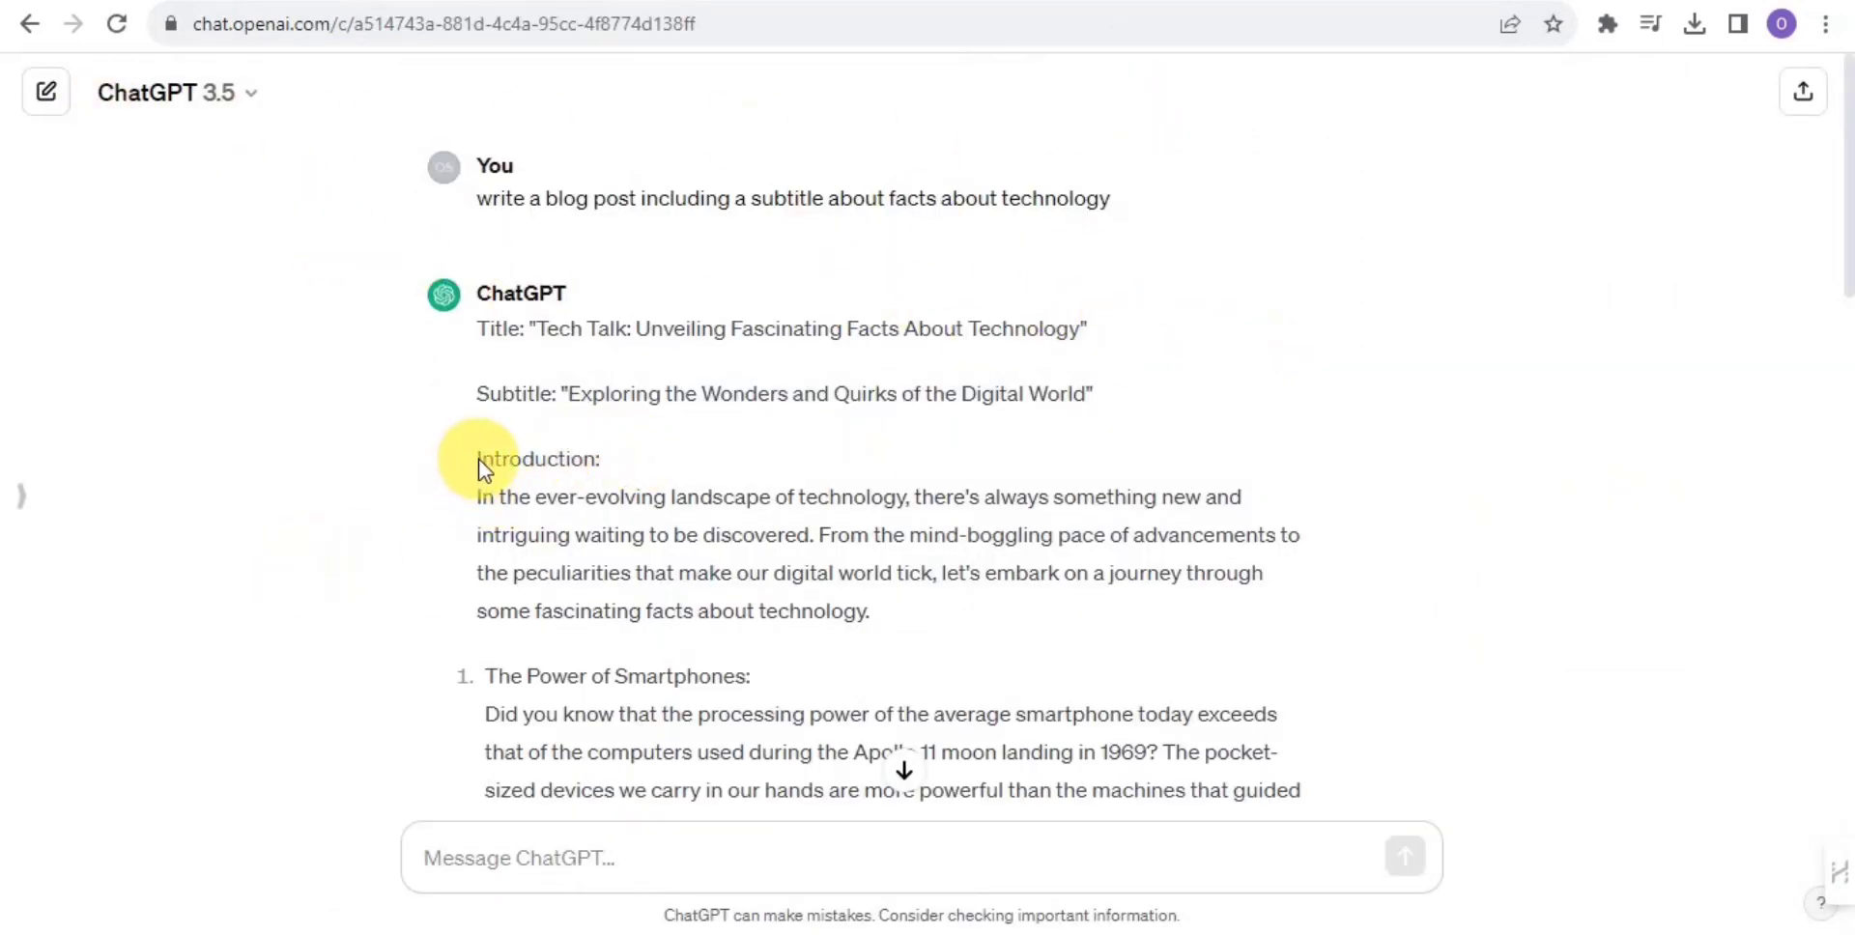
pyautogui.click(634, 850)
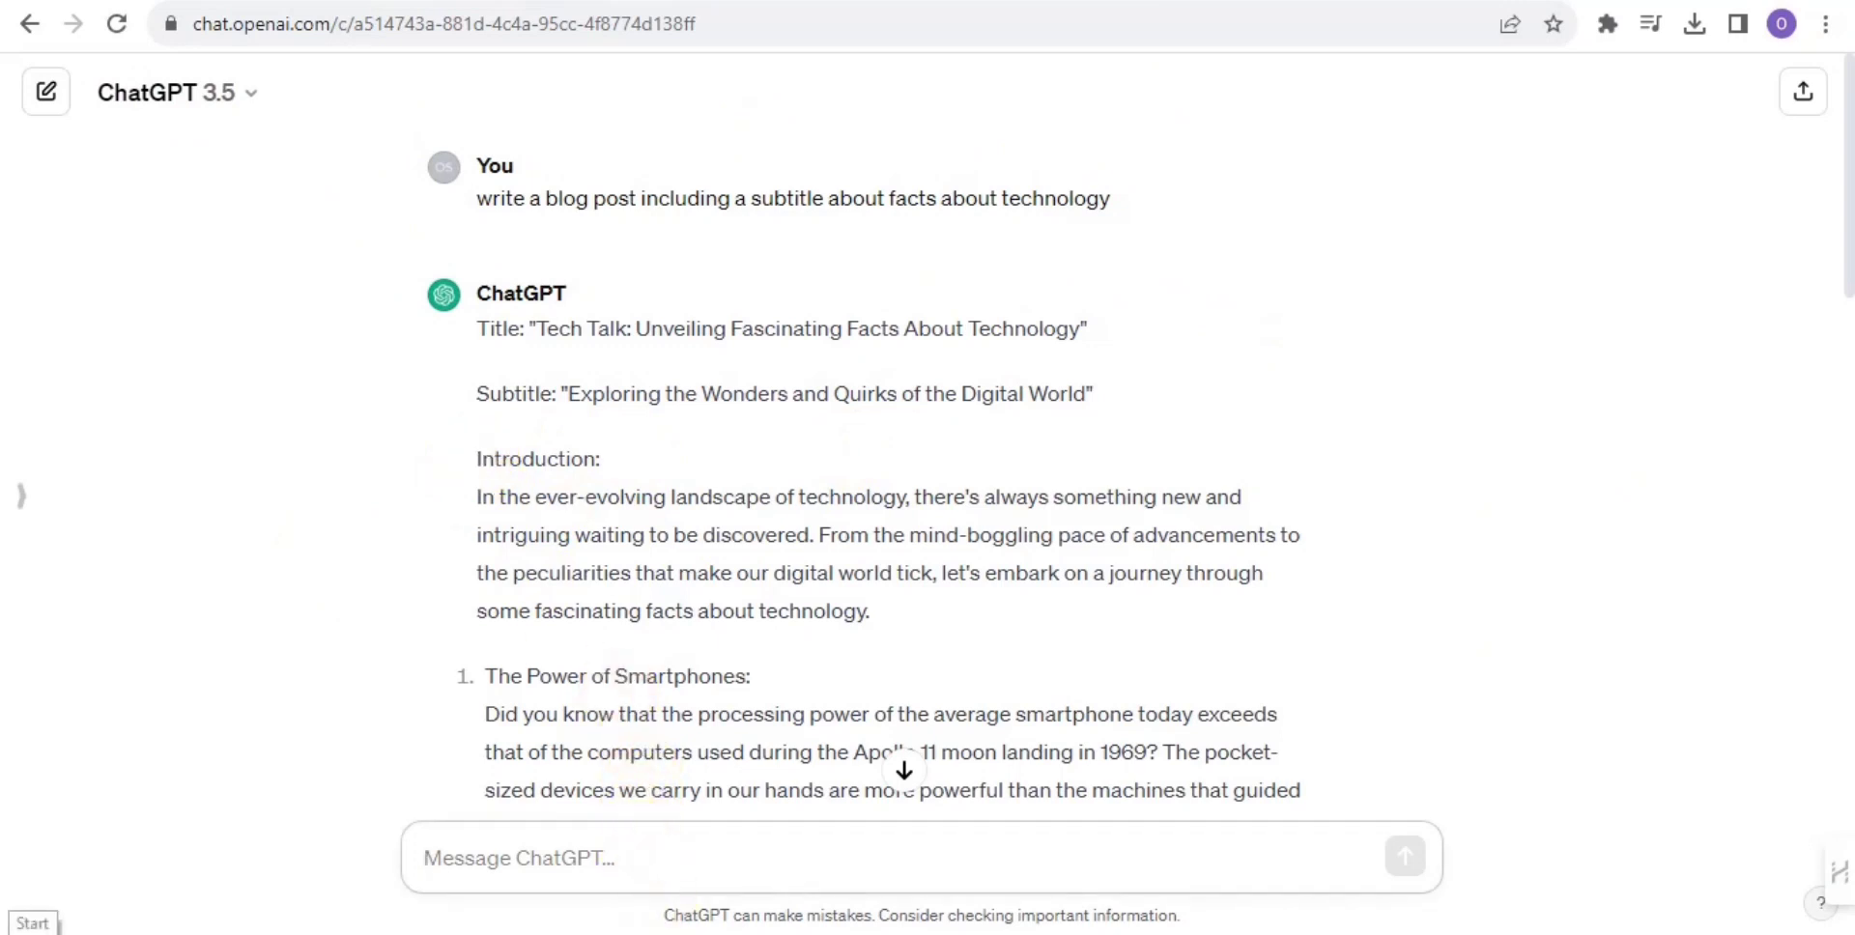
pyautogui.write('cr')
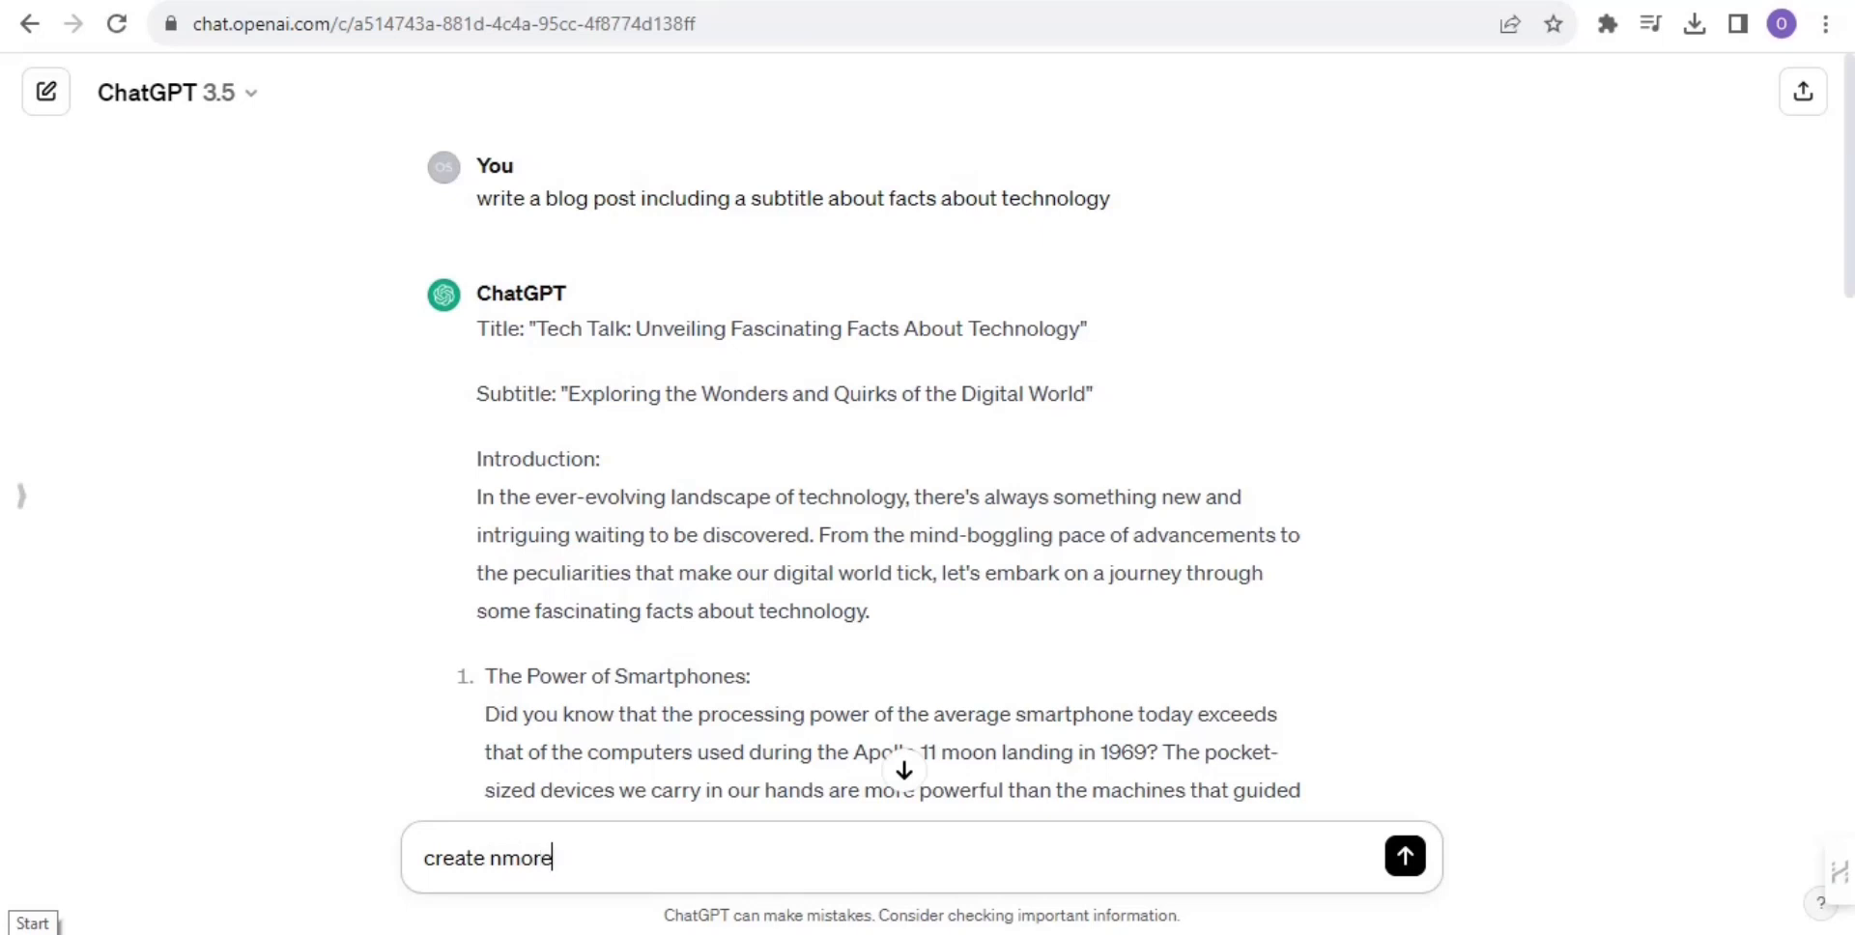
pyautogui.write('eate nmo')
pyautogui.press('BackSpace')
pyautogui.press('BackSpace')
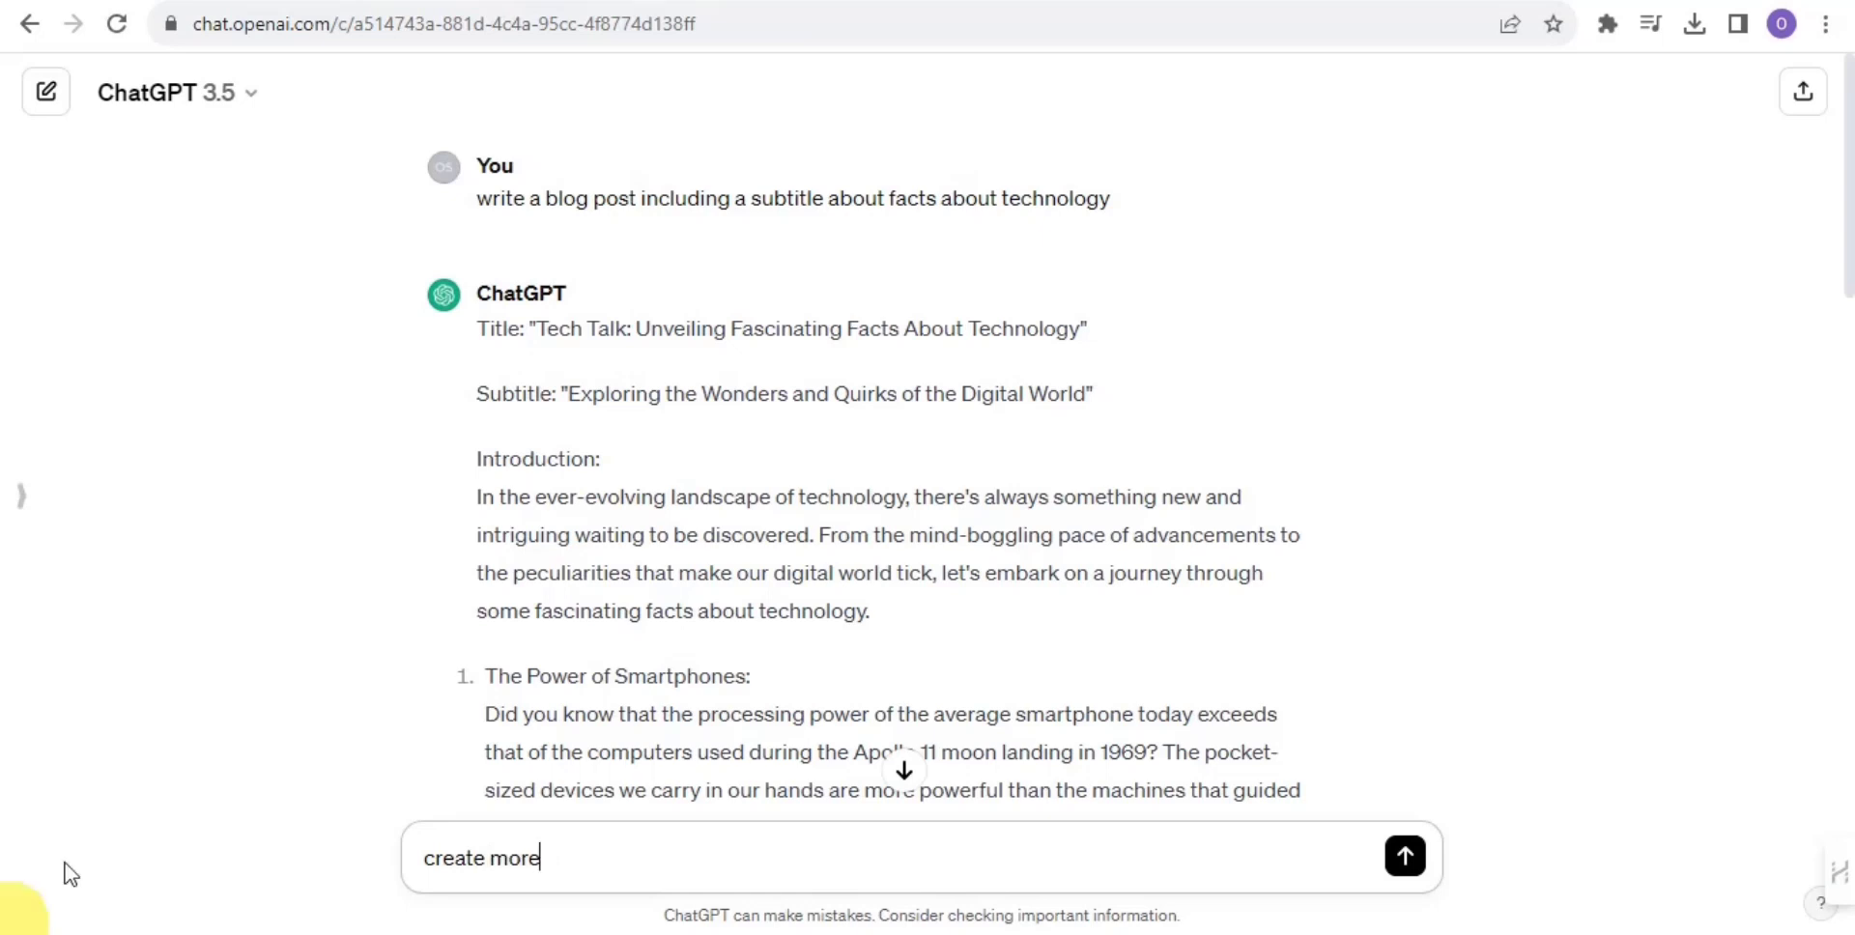
pyautogui.click(1406, 858)
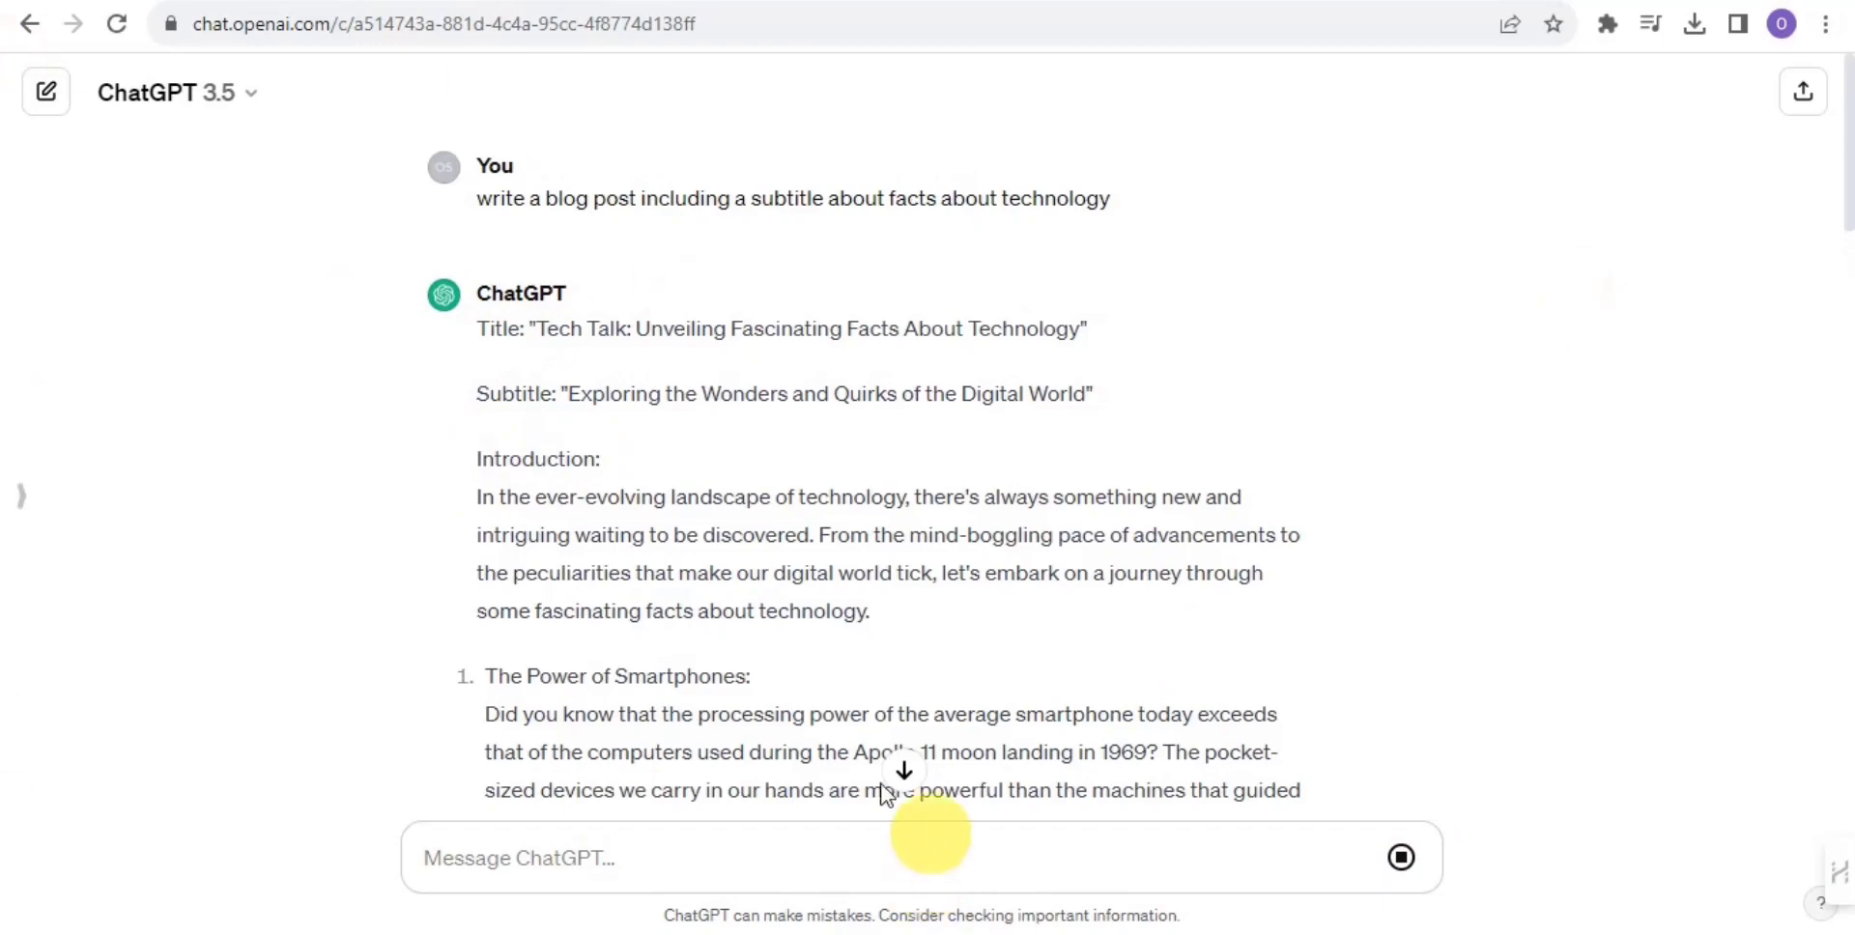
# Copy the blog post from 'Introduction:' through fact 7 in ChatGPT's reply
pyautogui.moveTo(477, 460); pyautogui.dragTo(1063, 179)
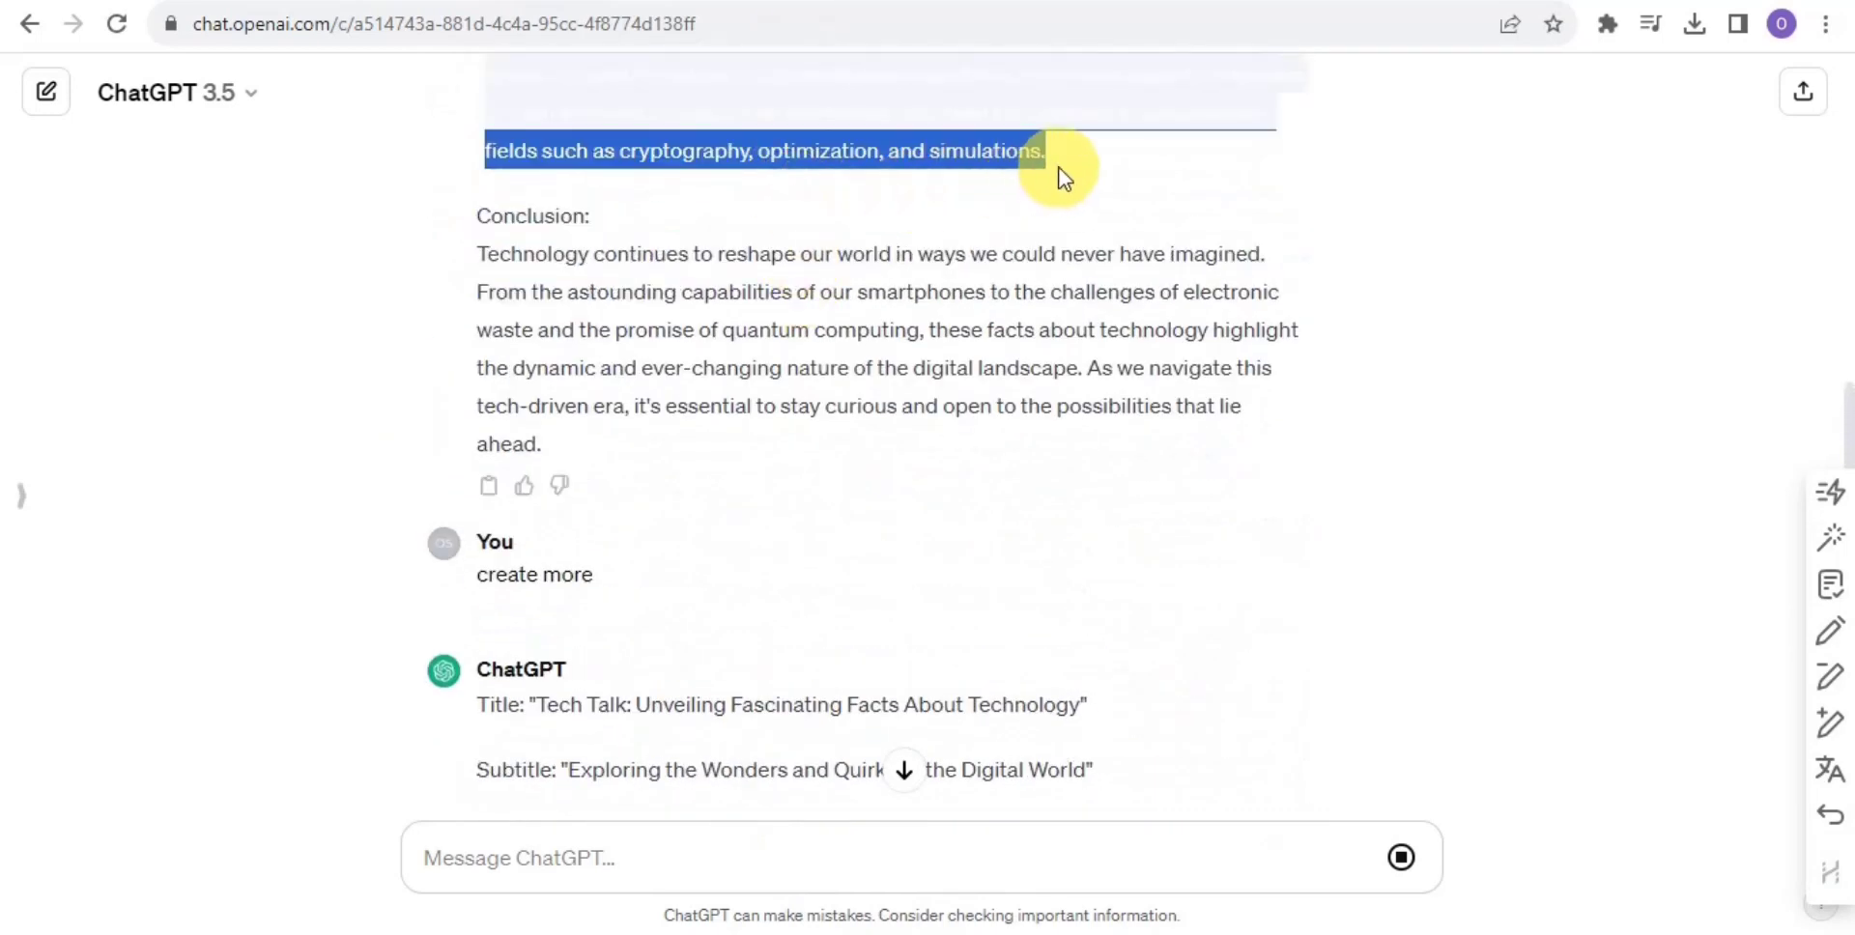
pyautogui.rightClick(1048, 166)
pyautogui.click(1090, 184)
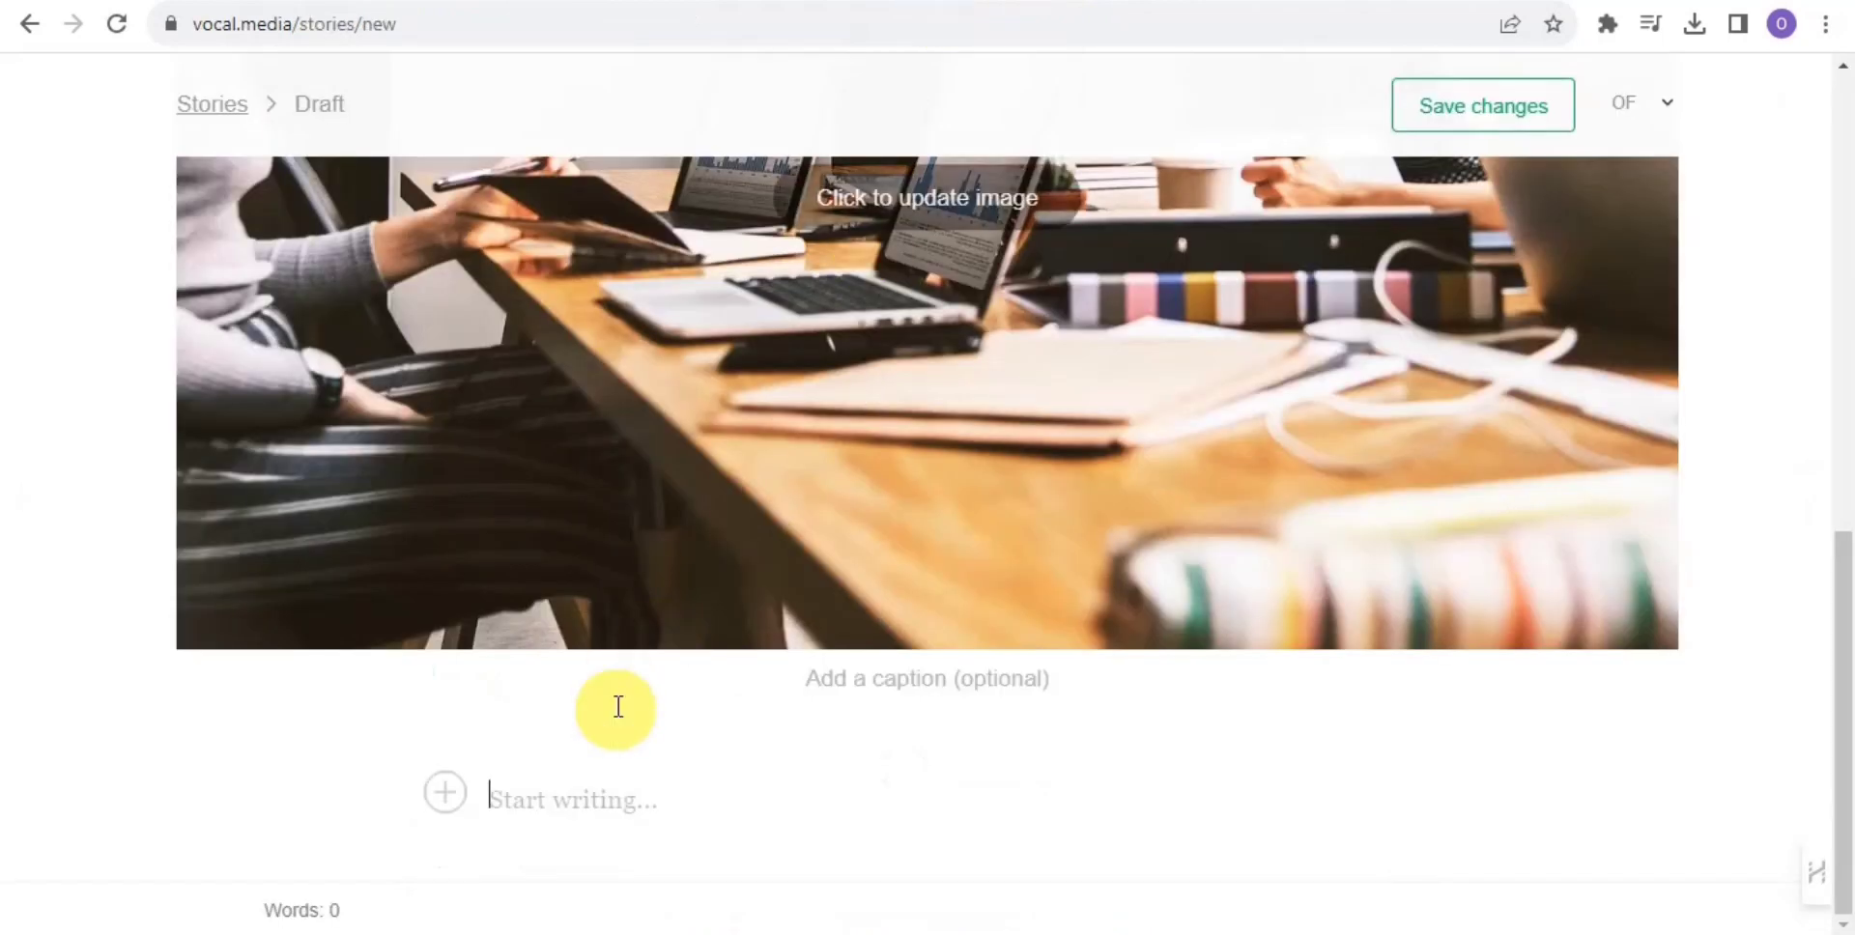
# Paste the introduction and facts into the Vocal story body, reaching 422 words
pyautogui.rightClick(598, 781)
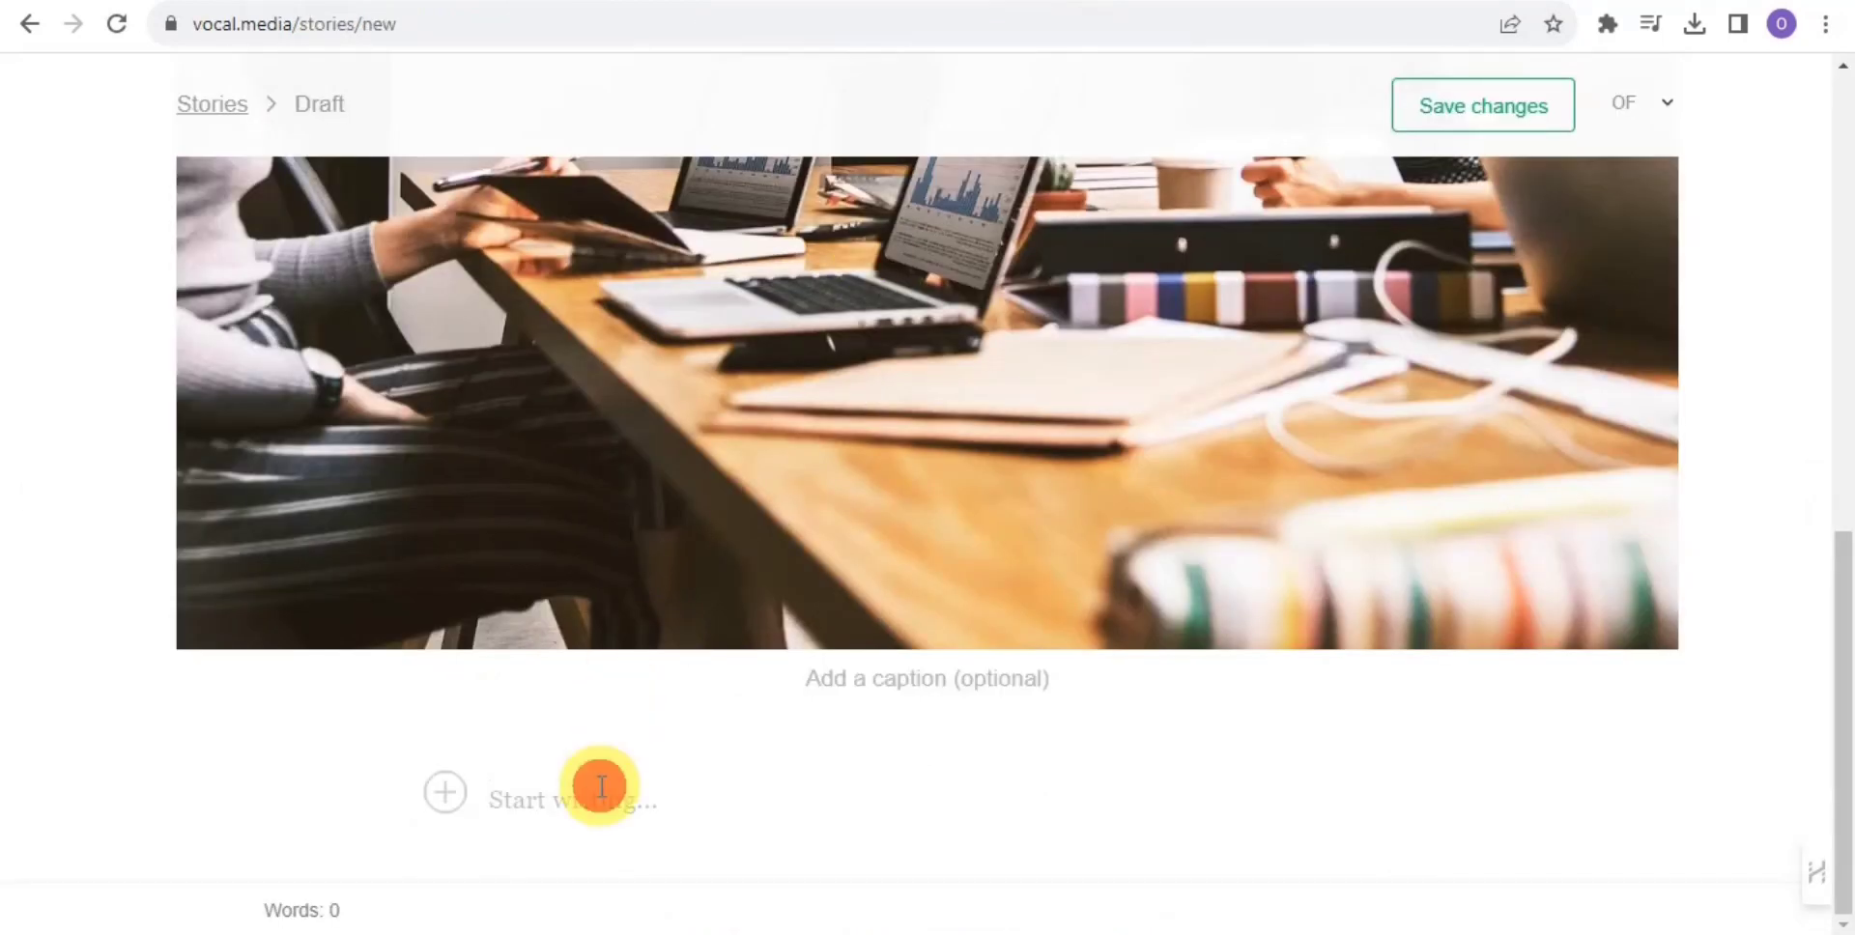
pyautogui.click(668, 566)
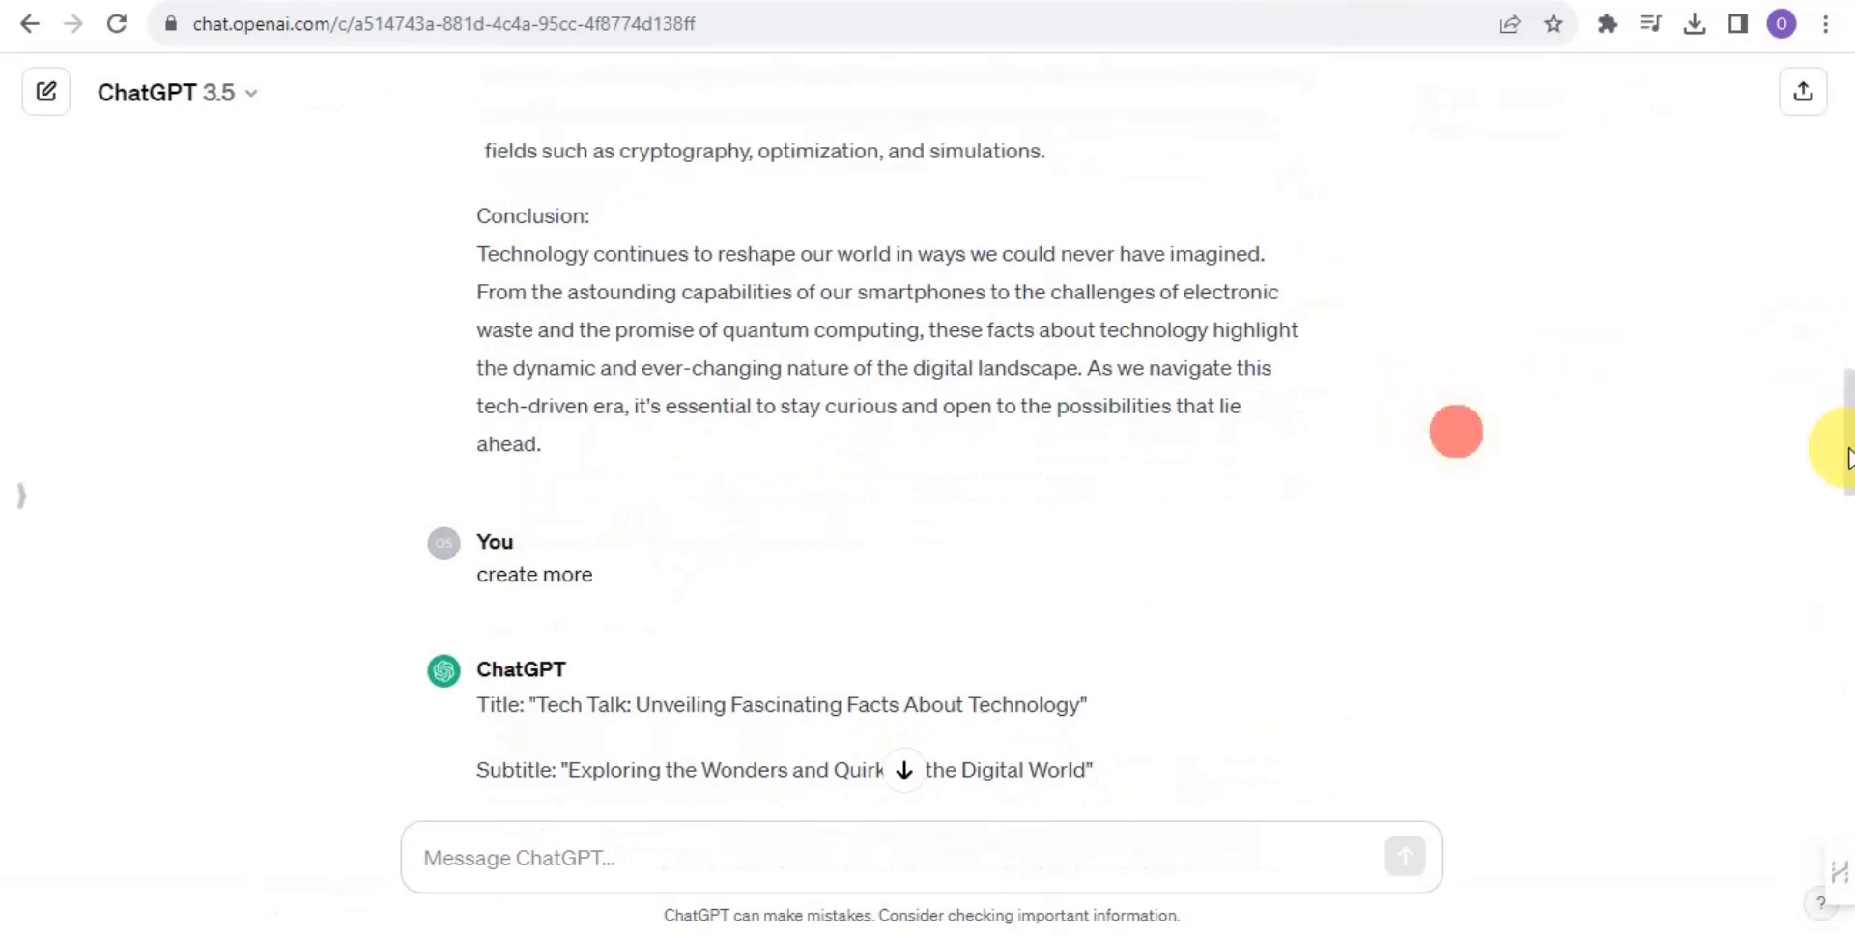
pyautogui.moveTo(1846, 445); pyautogui.dragTo(1833, 538)
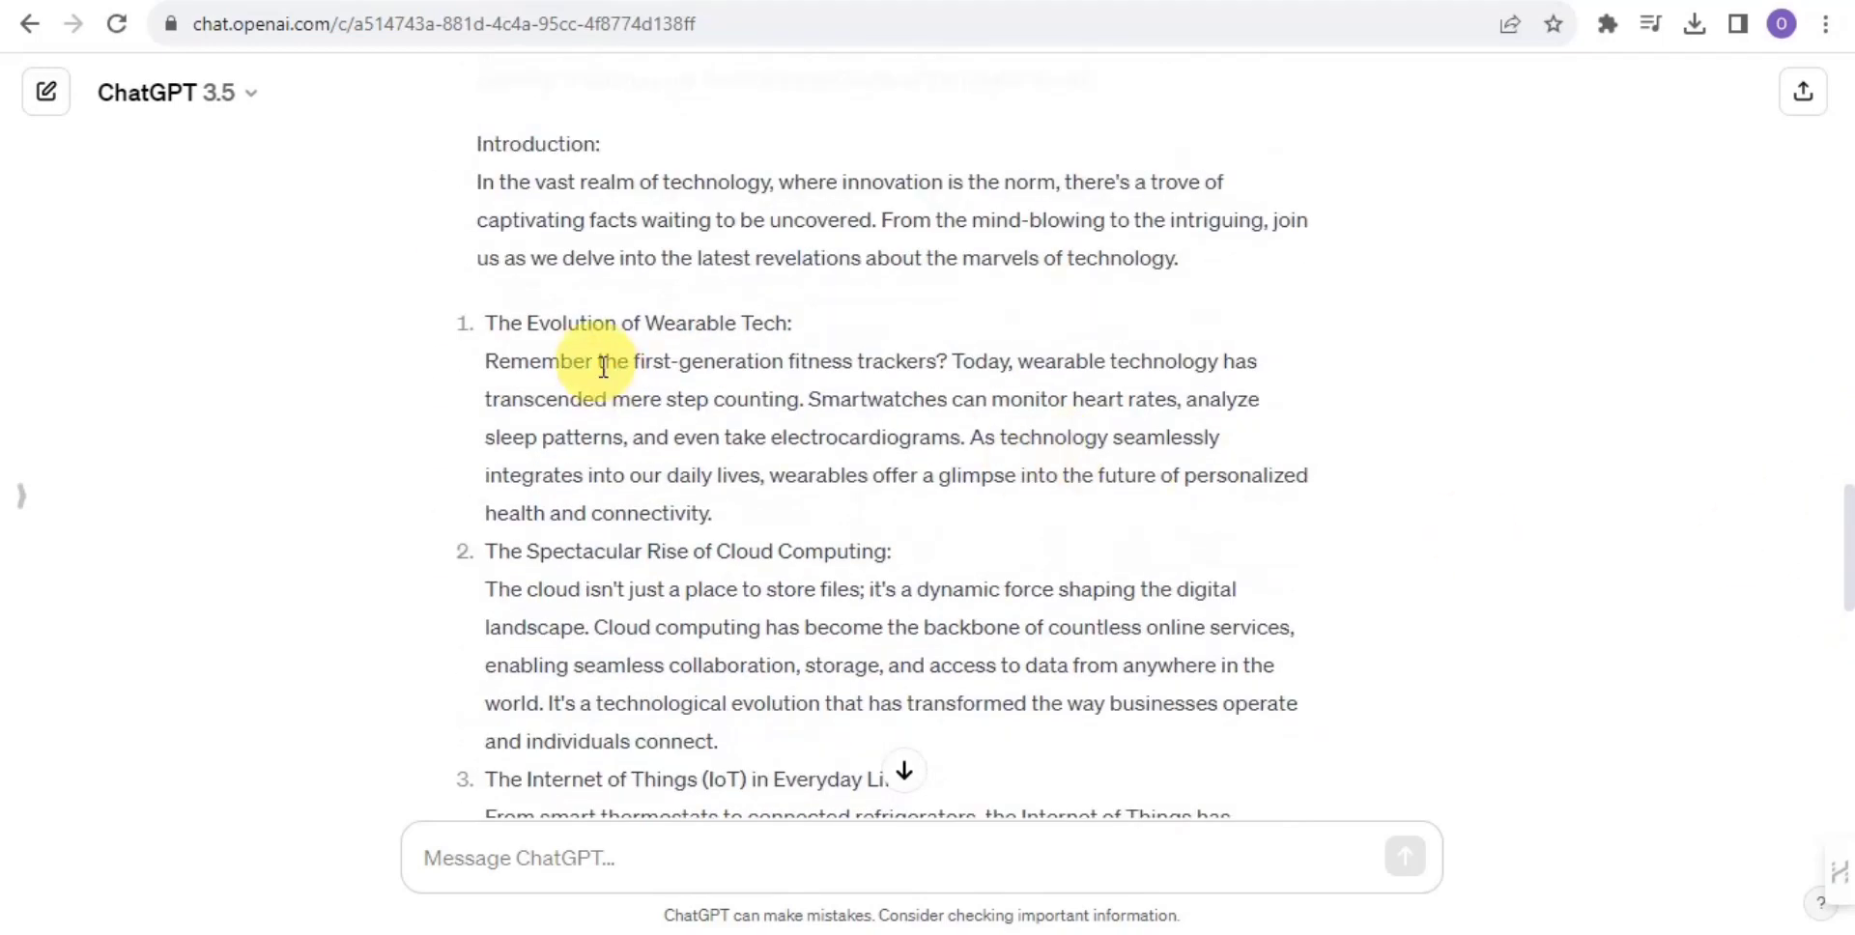
# Copy the second reply's list of technology facts in ChatGPT
pyautogui.moveTo(490, 322); pyautogui.dragTo(773, 394)
pyautogui.rightClick(771, 387)
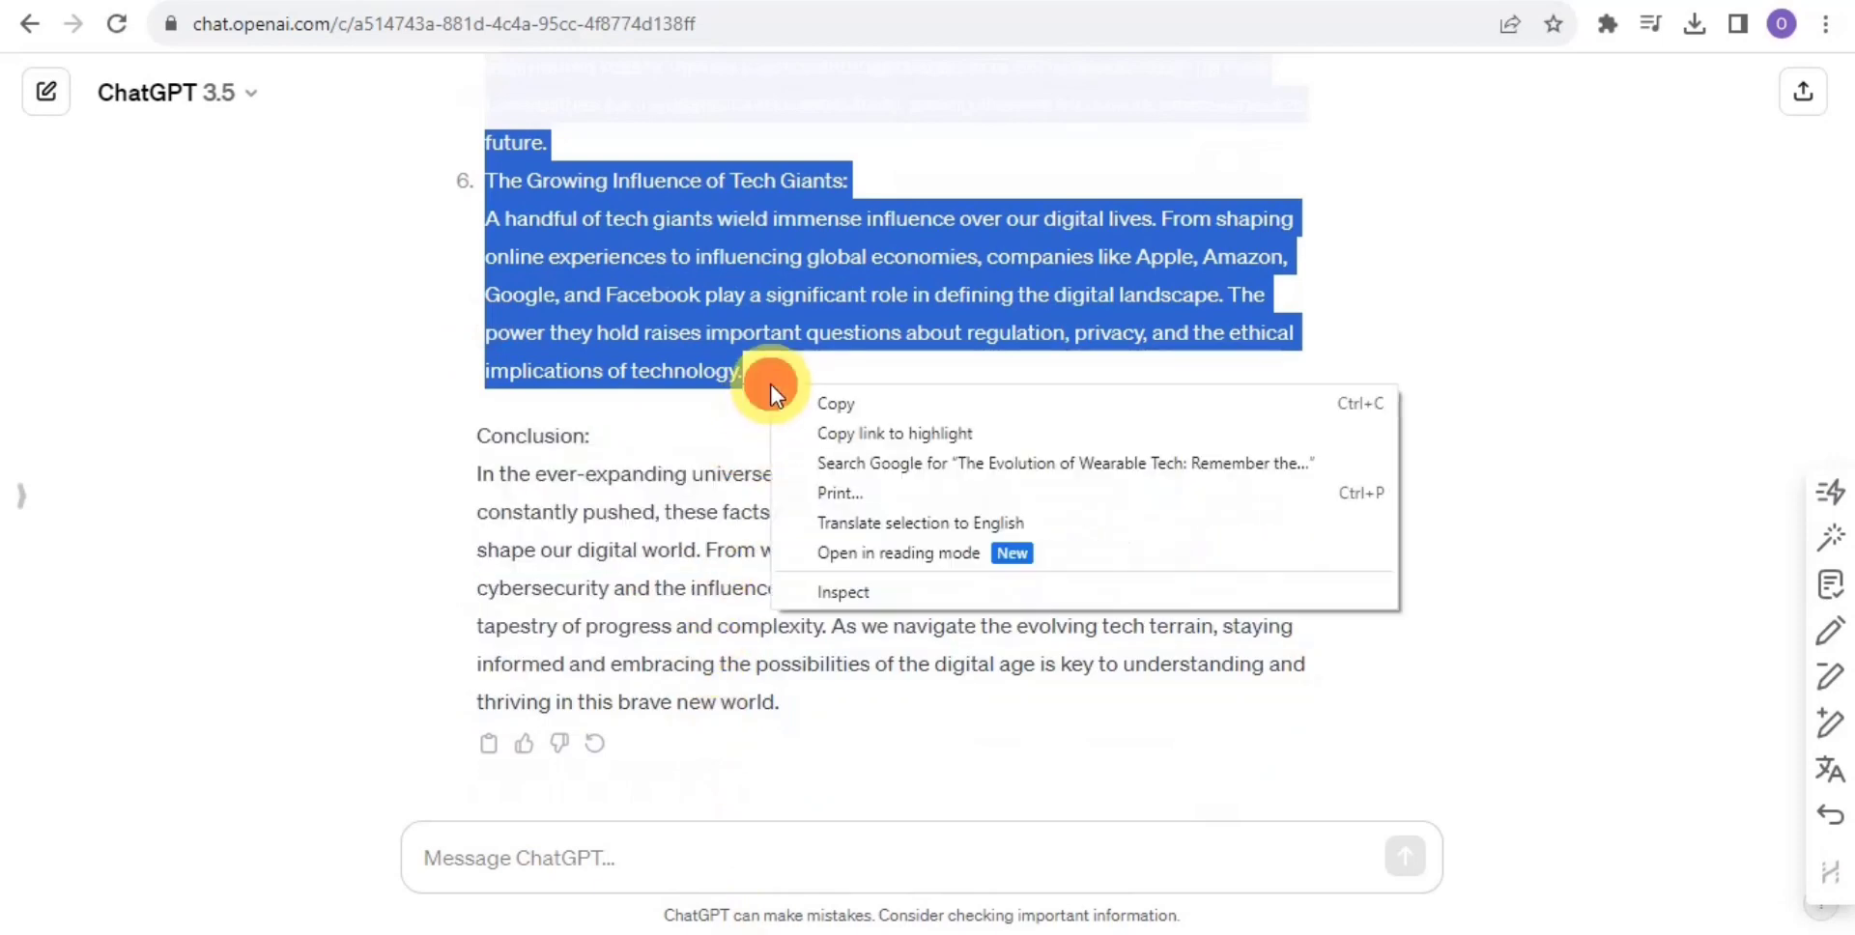
pyautogui.click(808, 410)
# Paste the second set of facts as a new paragraph after Quantum Leap, totalling 763 words
pyautogui.click(985, 2)
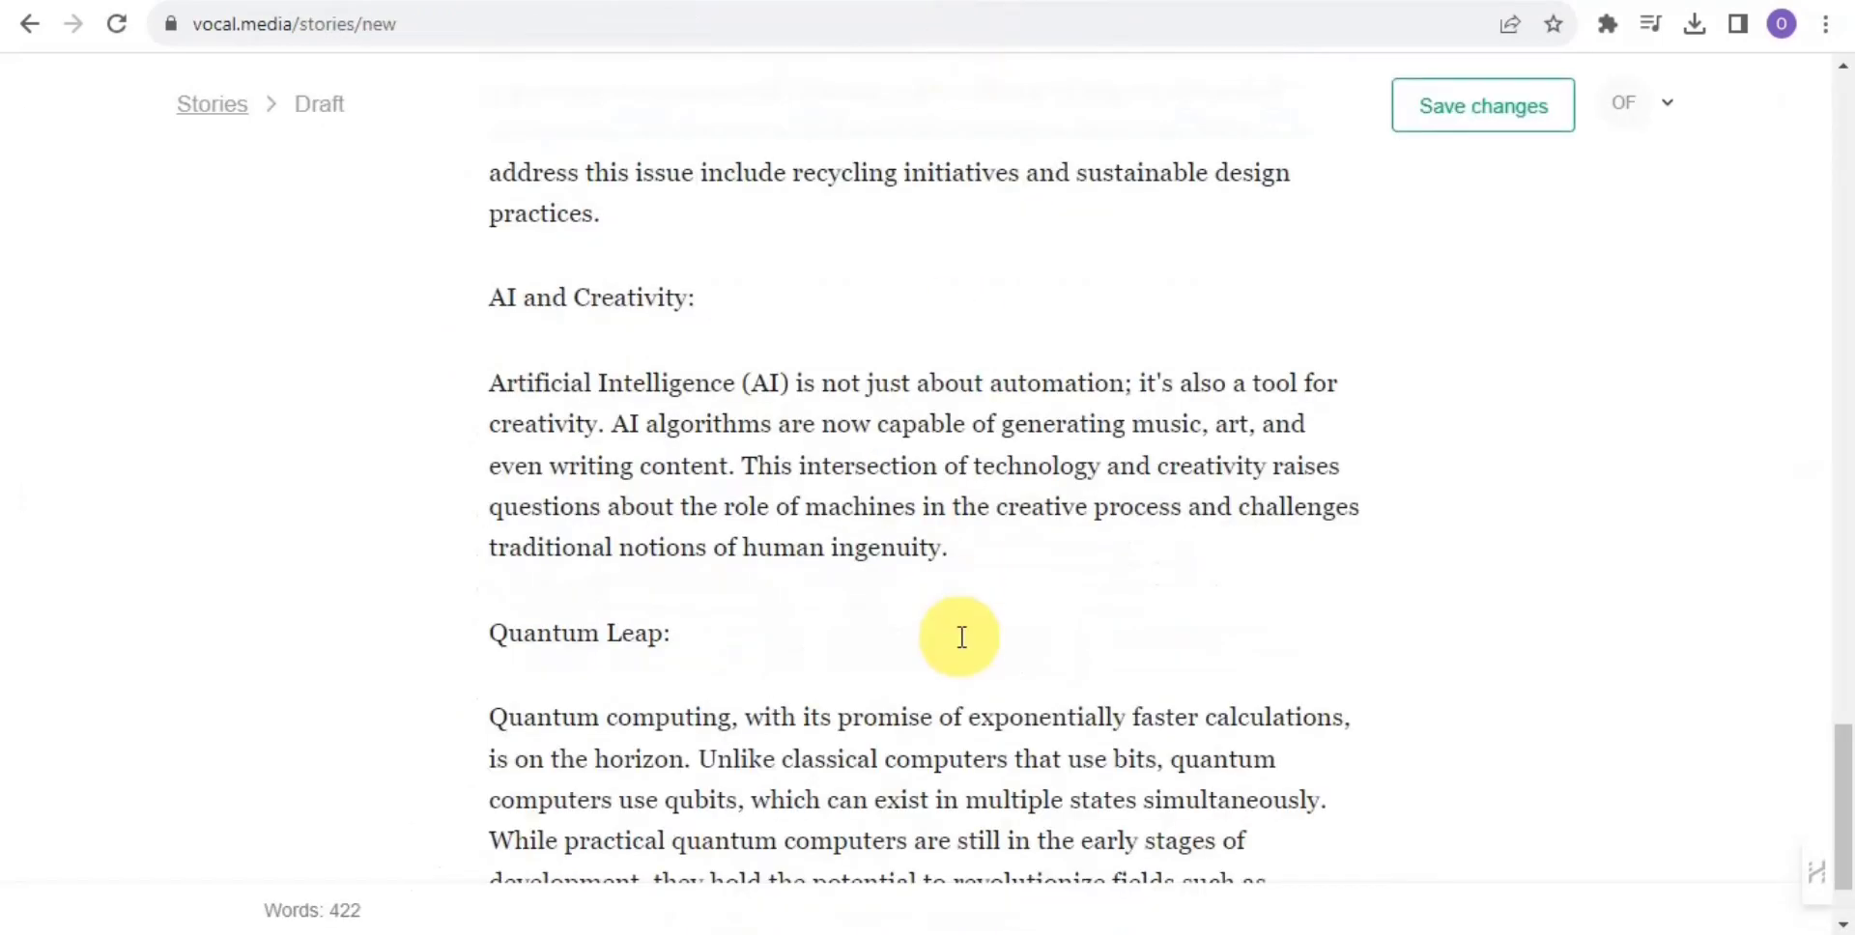
pyautogui.scroll(8, 1846, 754)
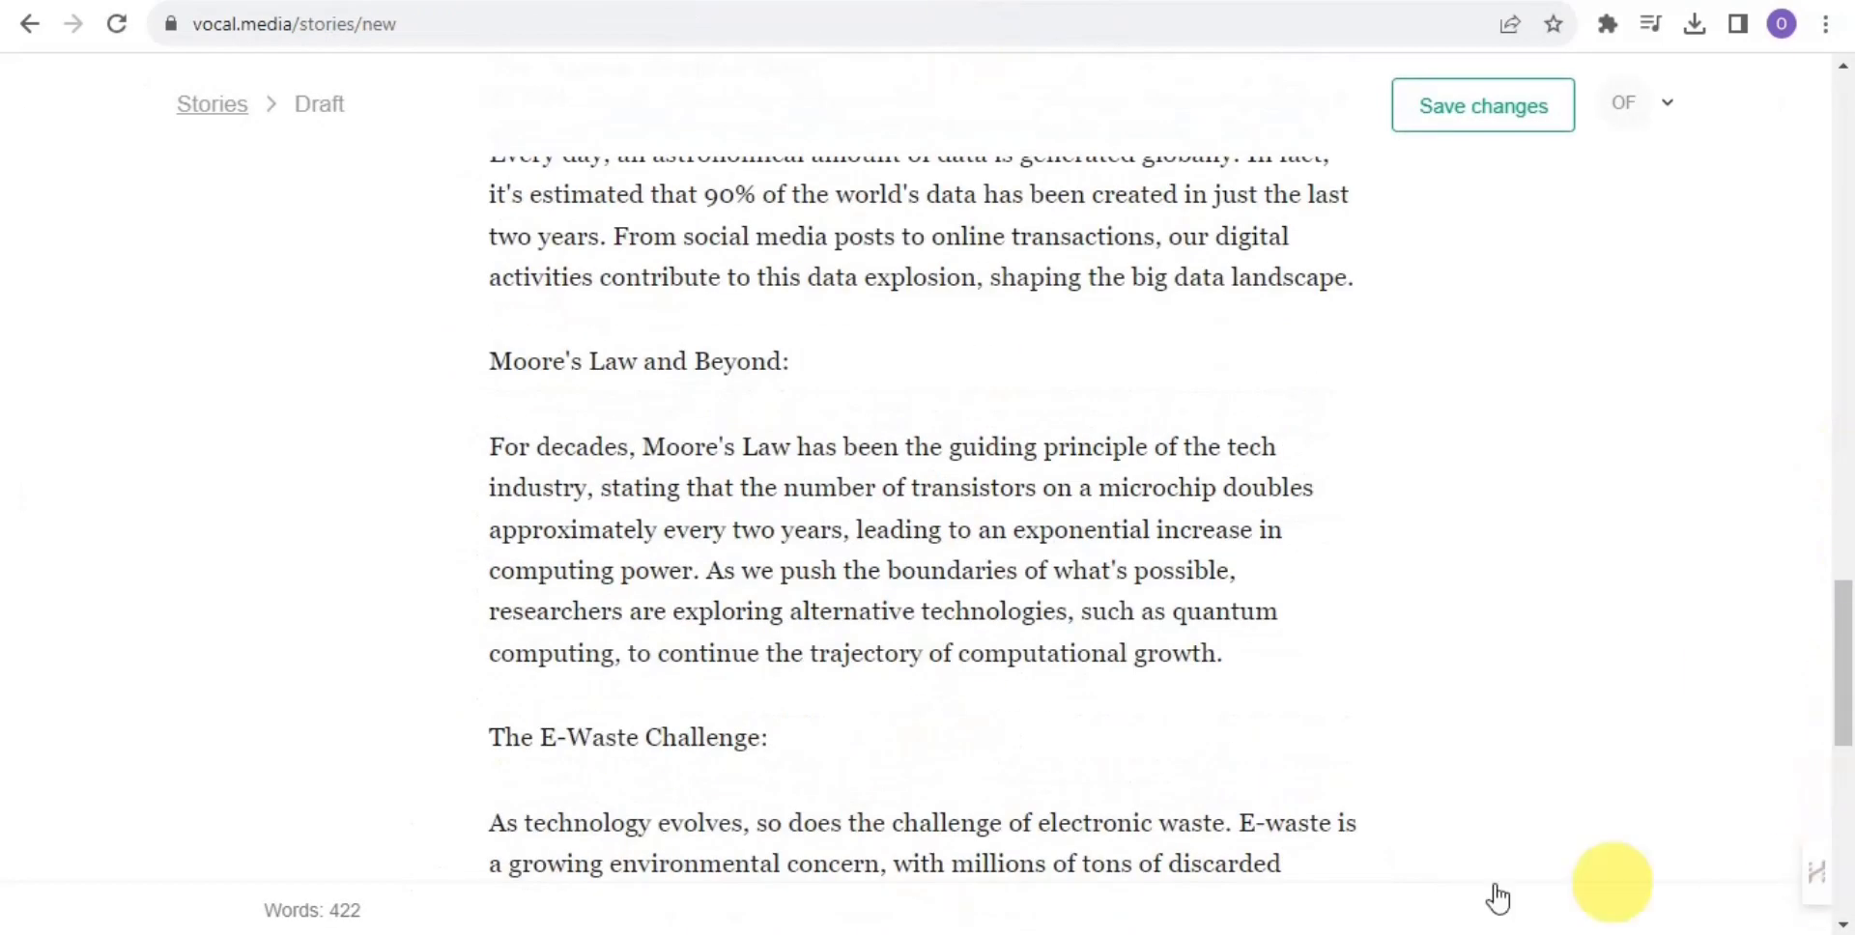
pyautogui.moveTo(1844, 638); pyautogui.dragTo(1843, 786)
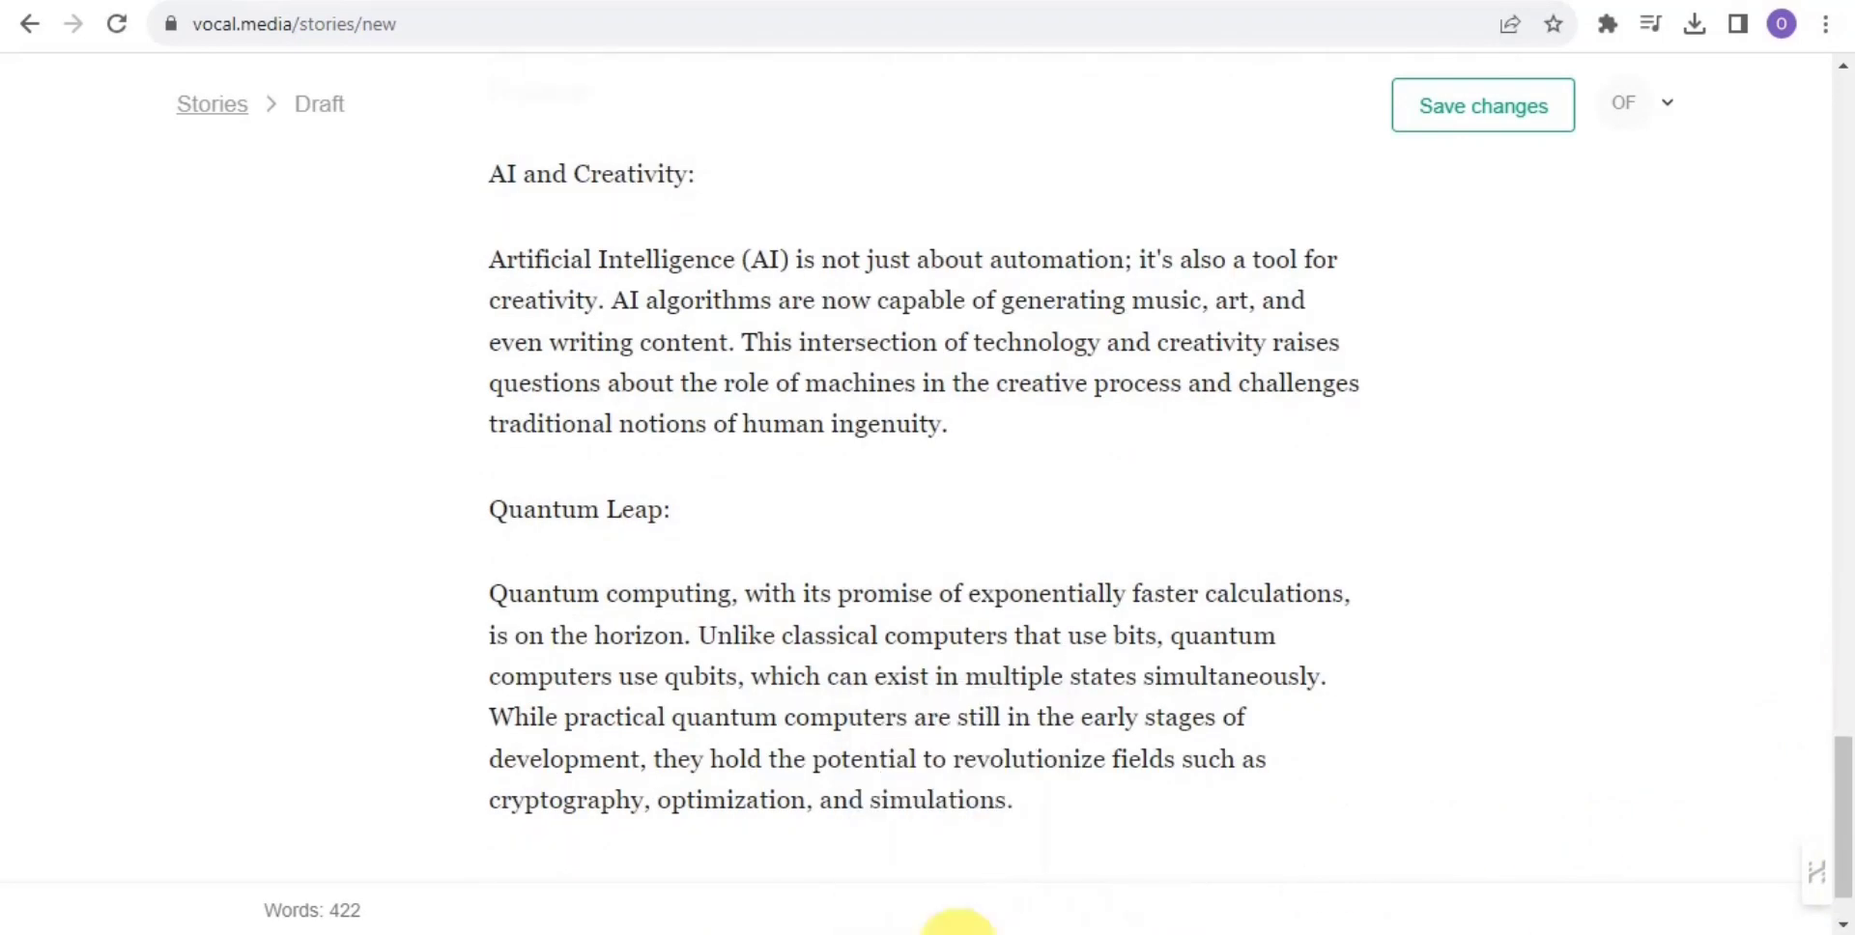
pyautogui.press('Return')
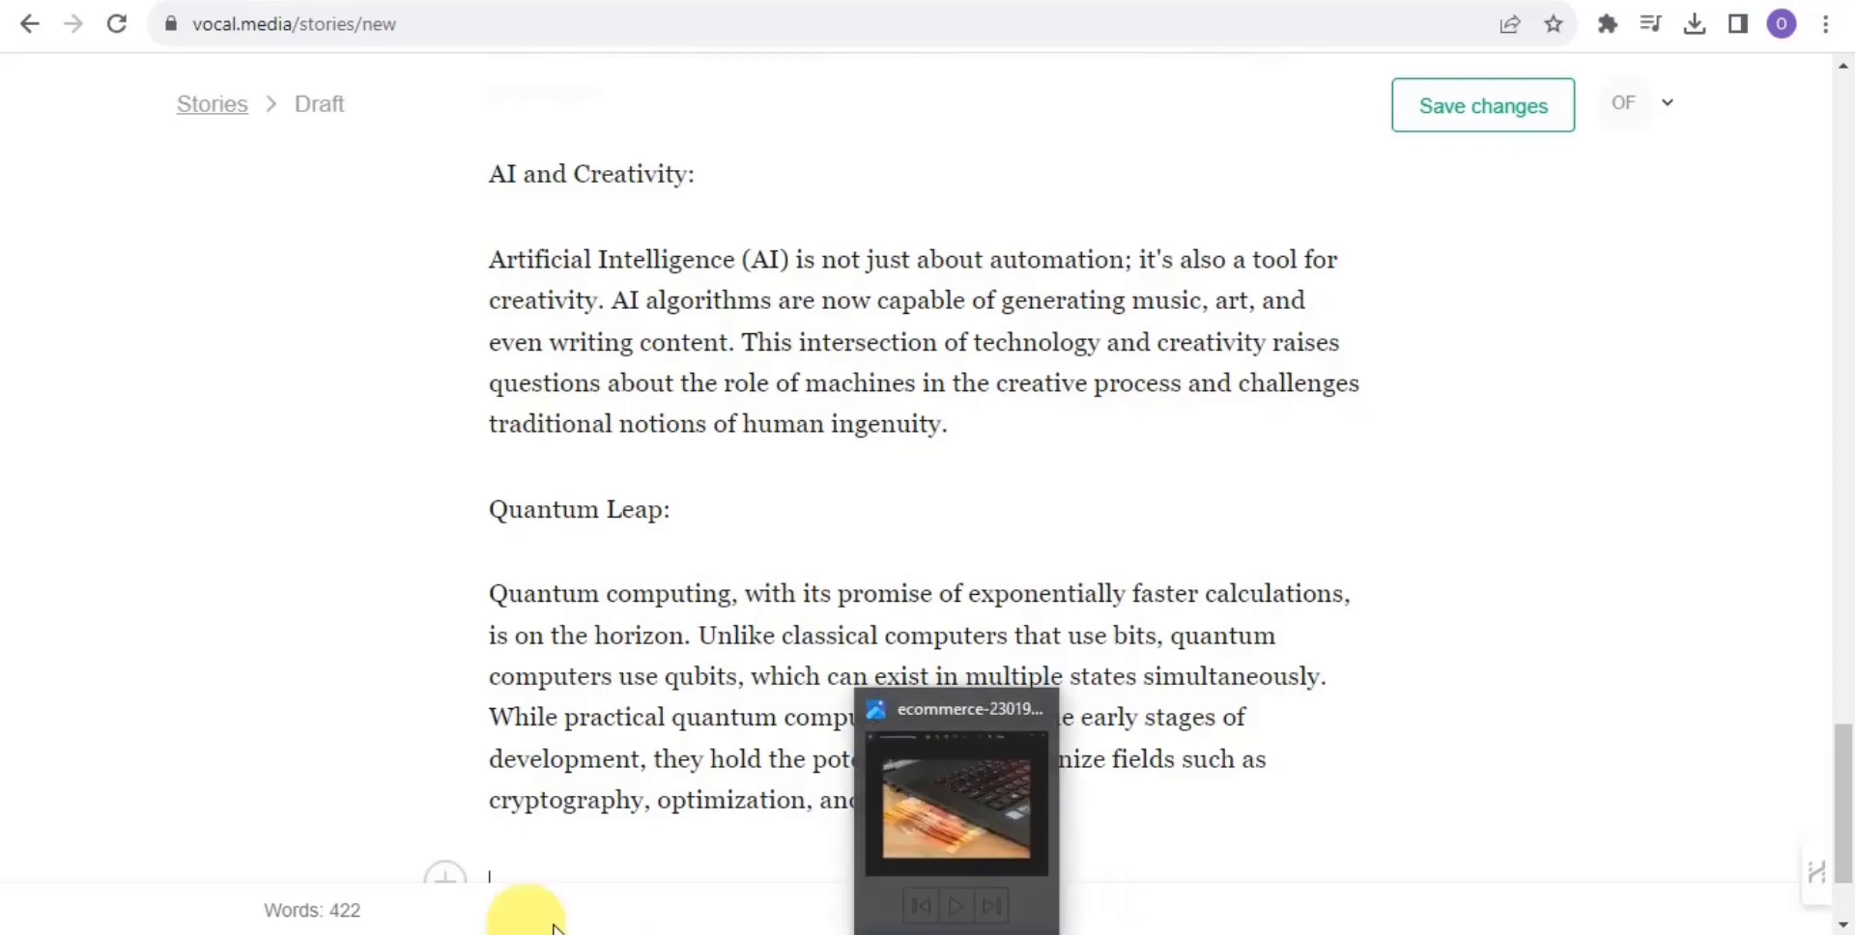
pyautogui.rightClick(515, 872)
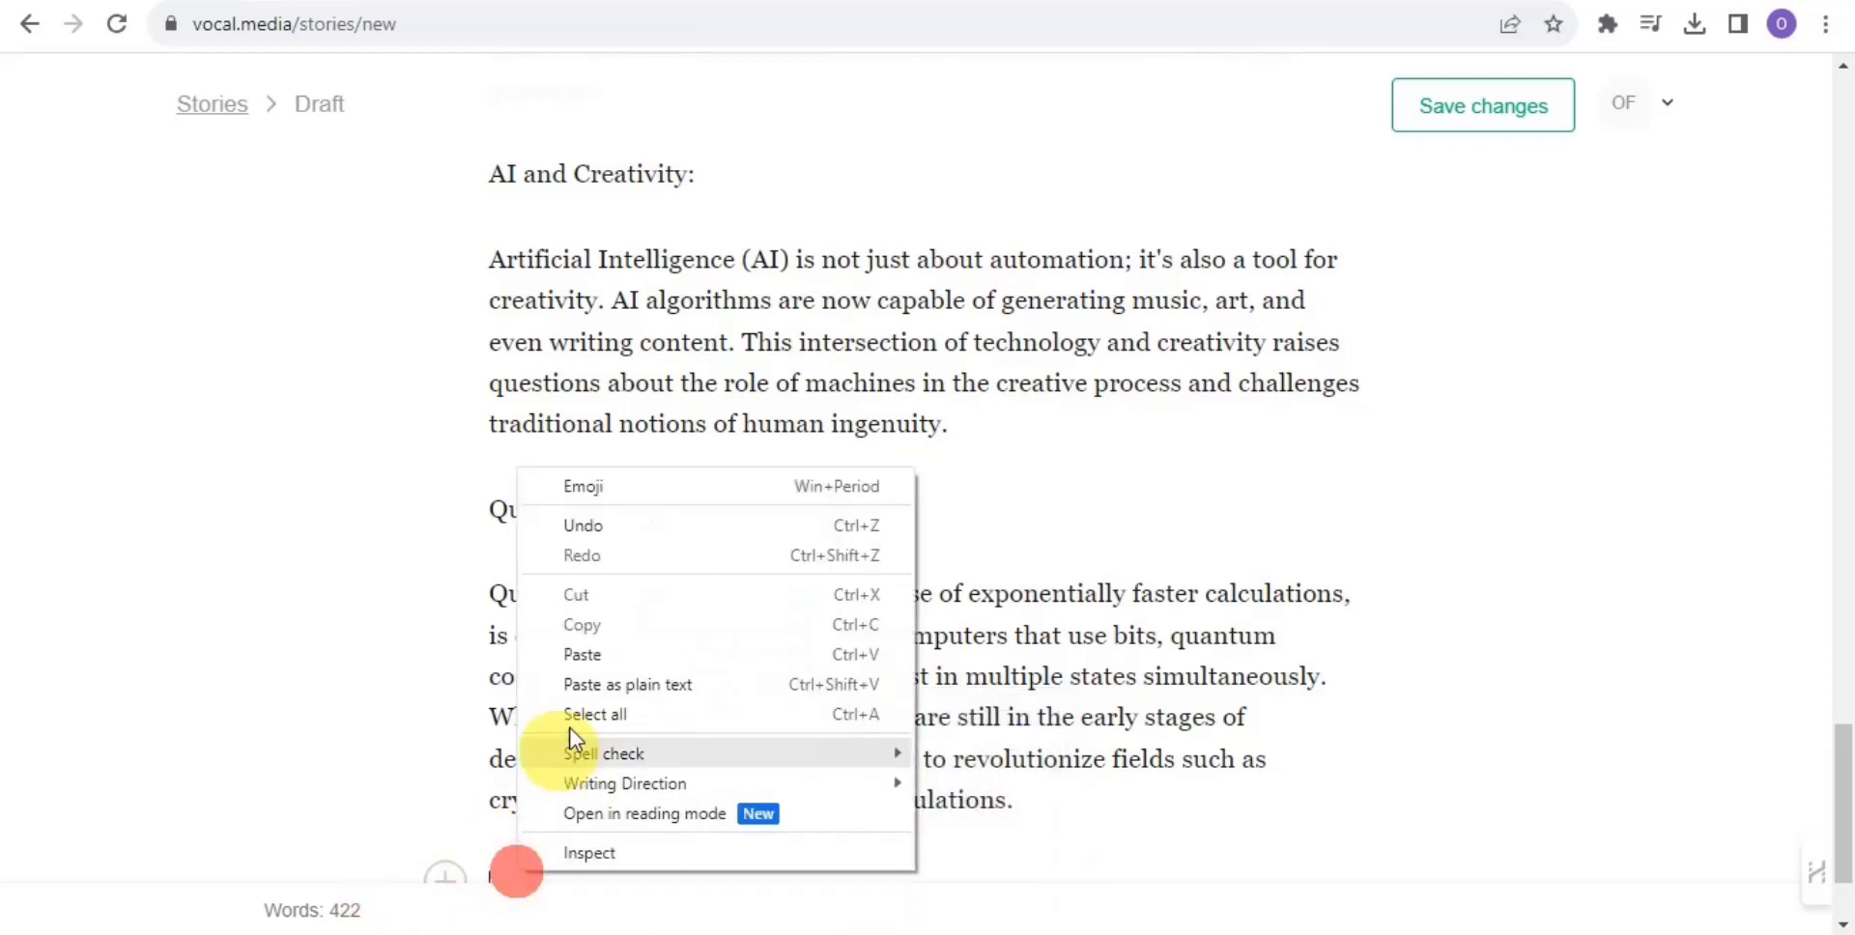
pyautogui.click(592, 654)
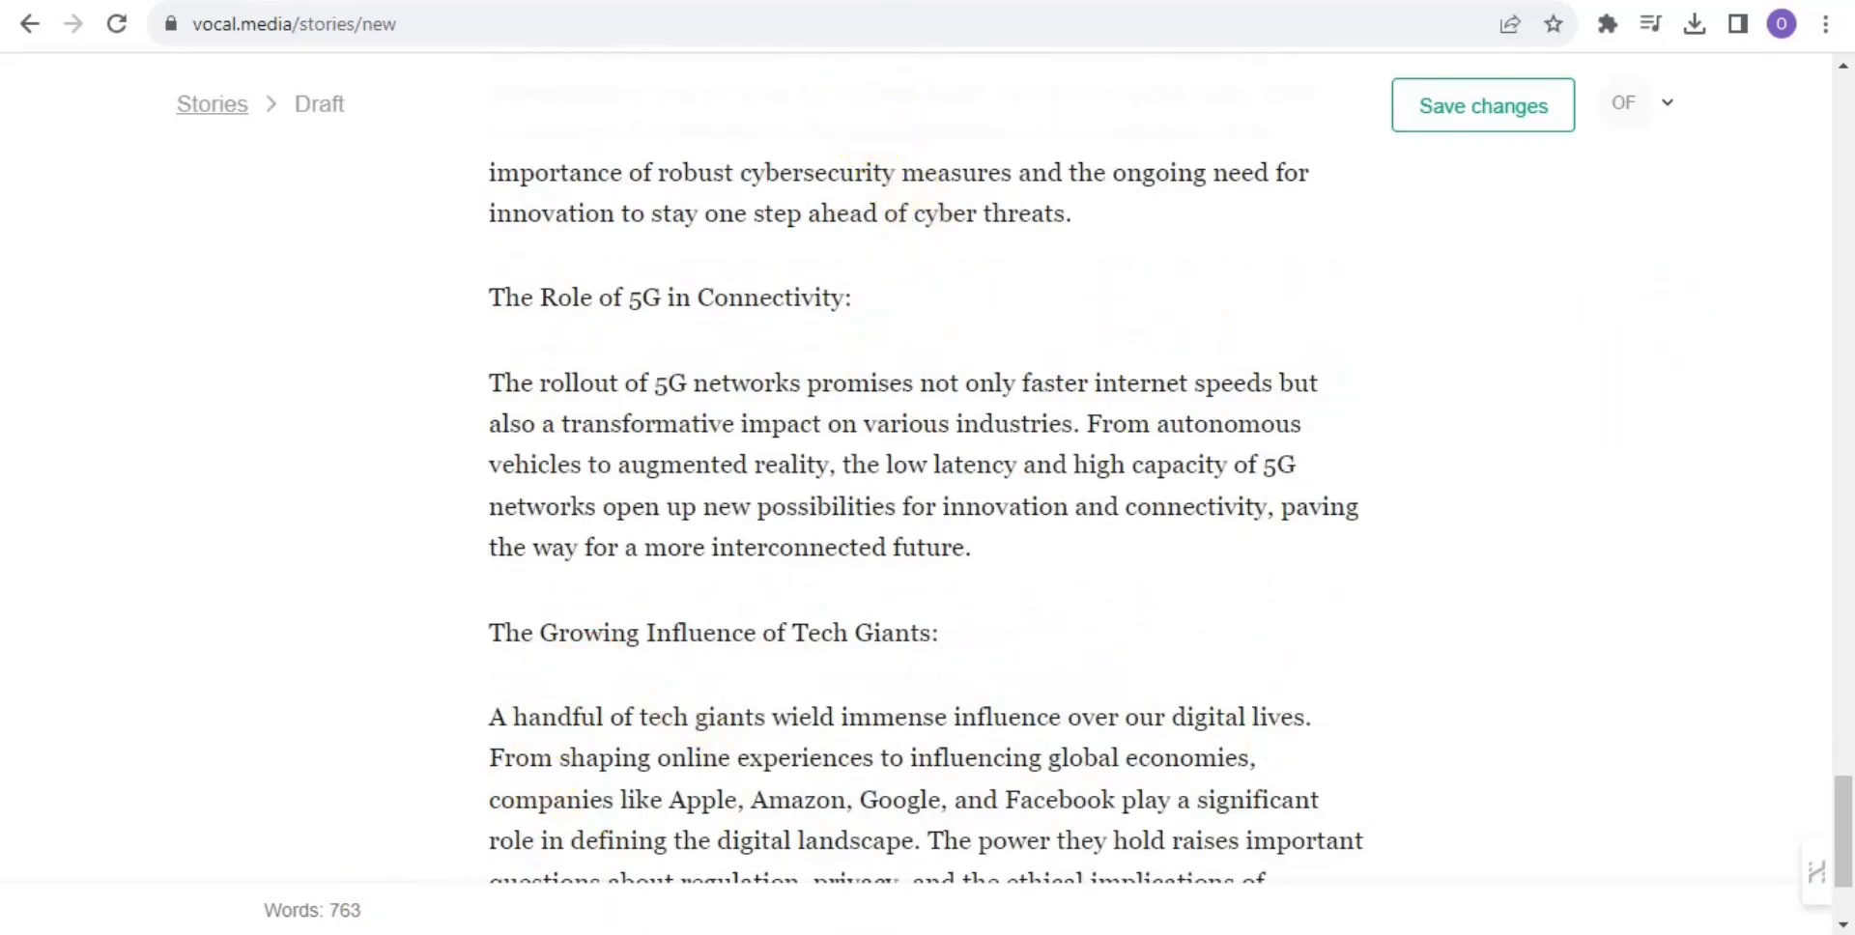
# Copy the Conclusion section from ChatGPT's reply
pyautogui.click(1303, 3)
pyautogui.click(1313, 394)
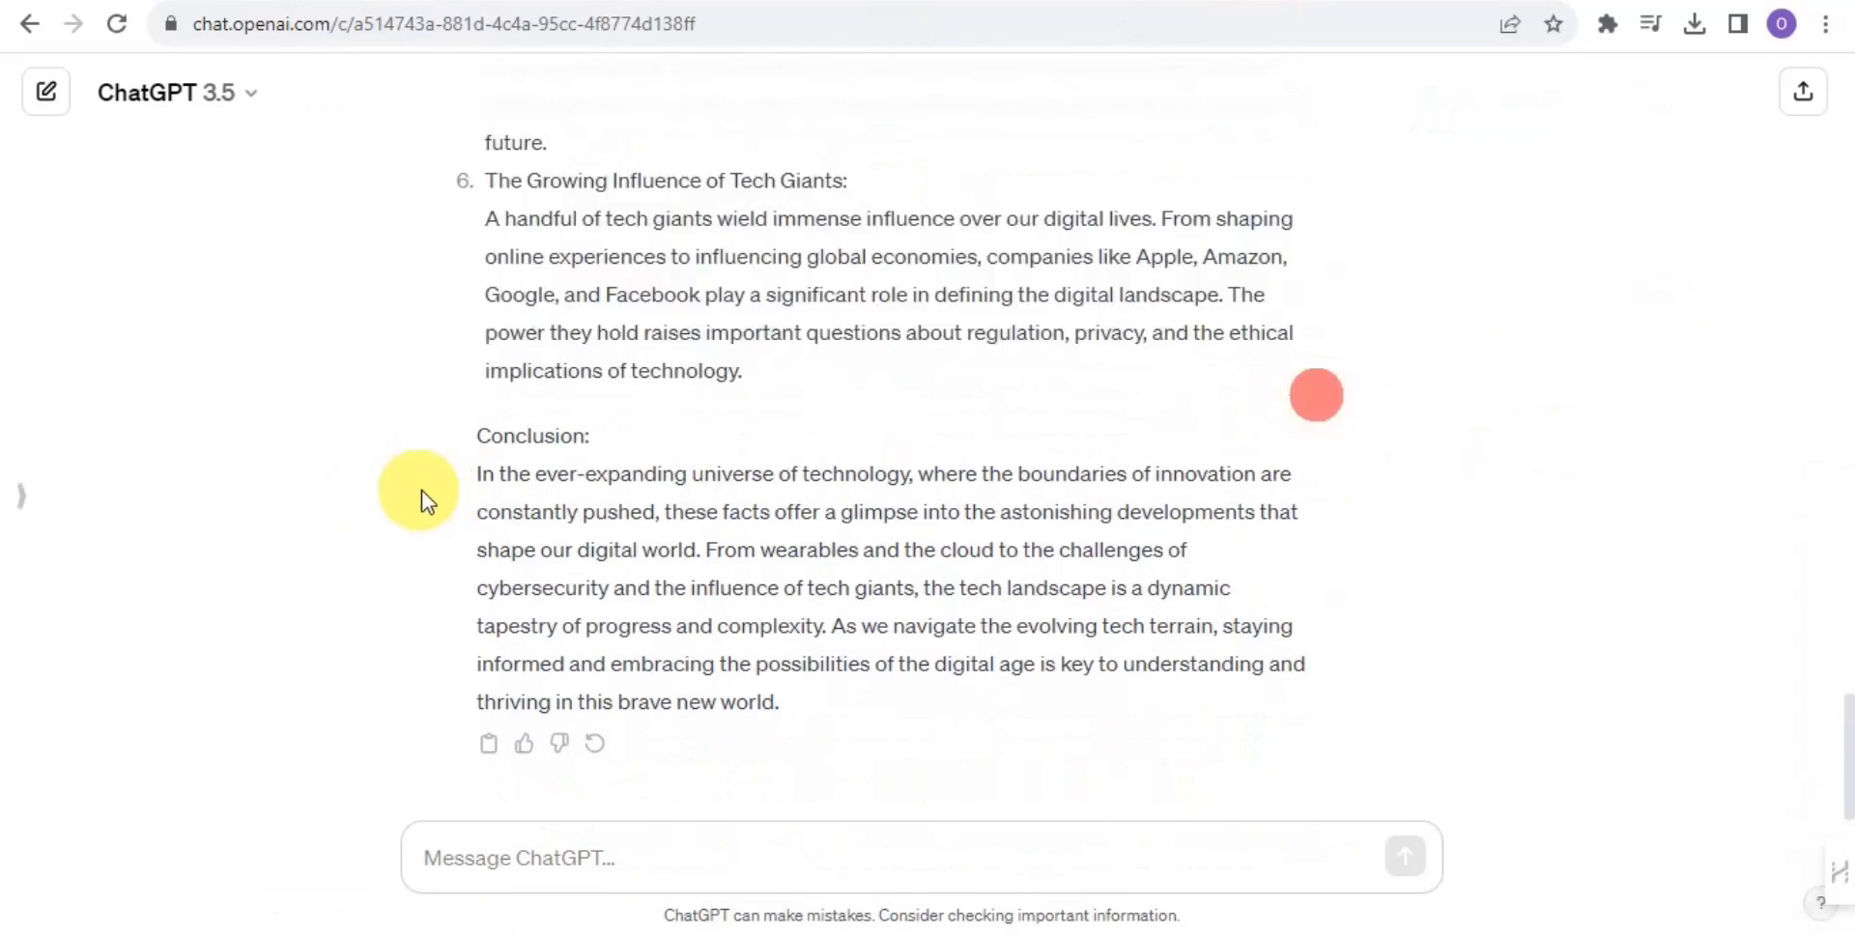
pyautogui.moveTo(710, 724); pyautogui.dragTo(762, 727)
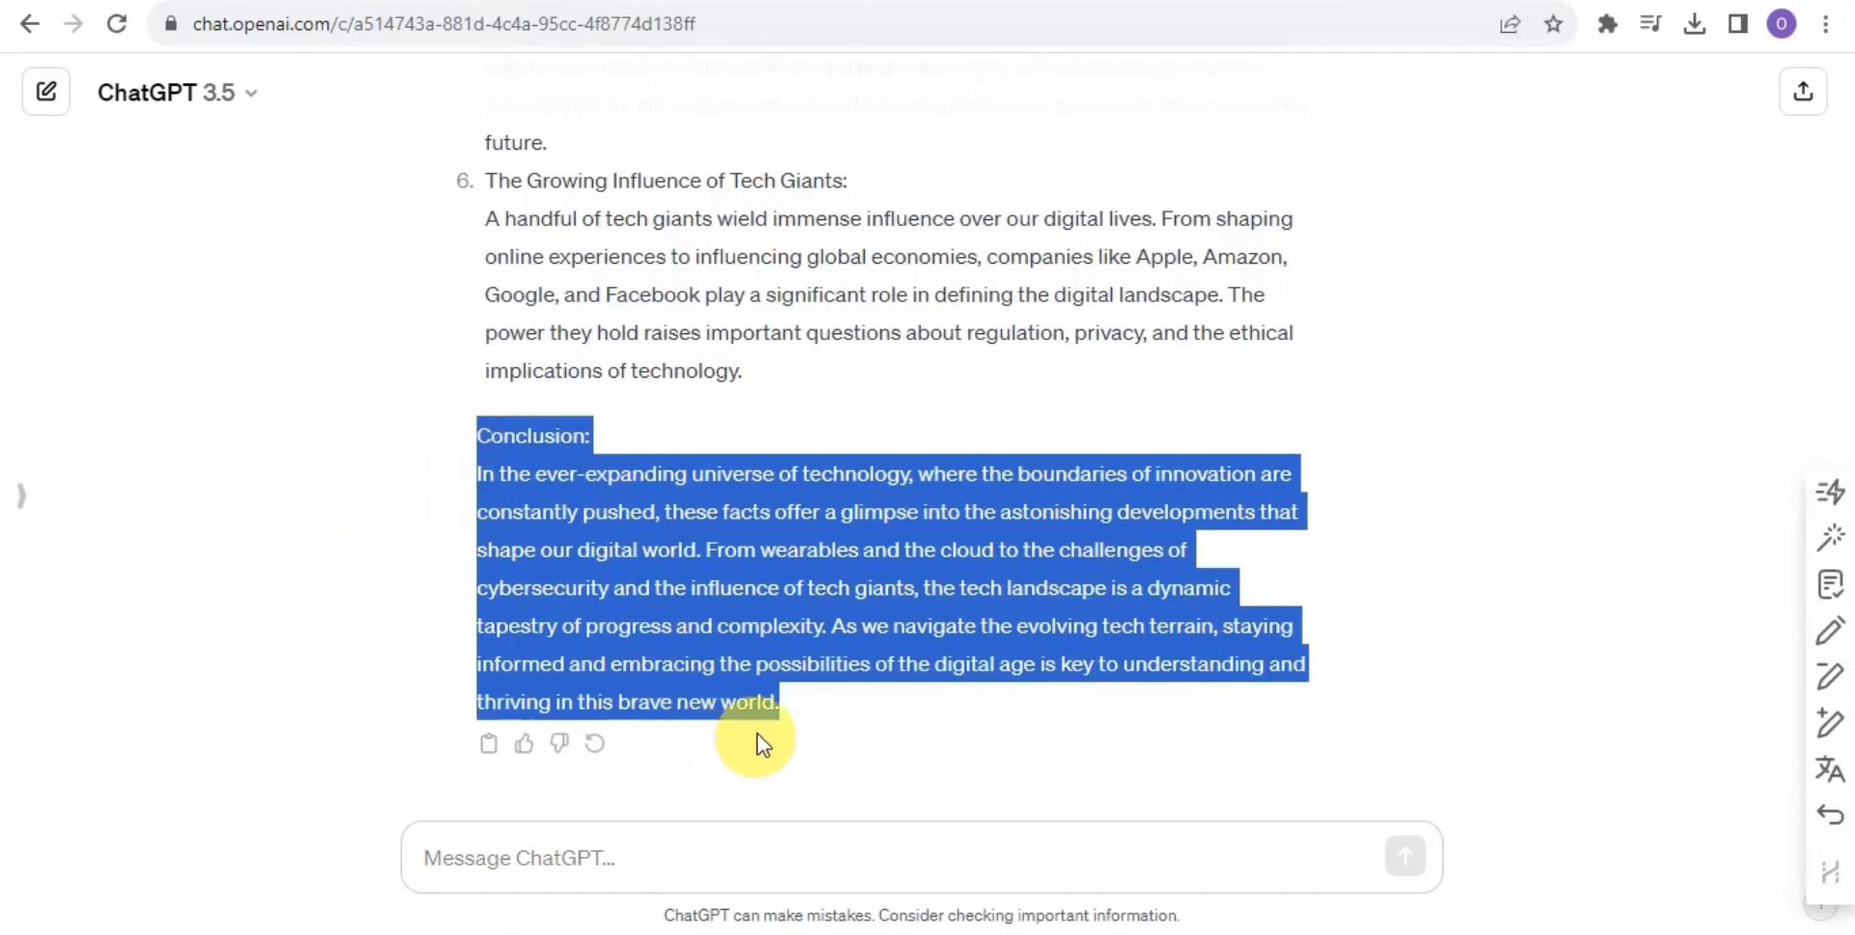
pyautogui.rightClick(762, 727)
pyautogui.click(834, 514)
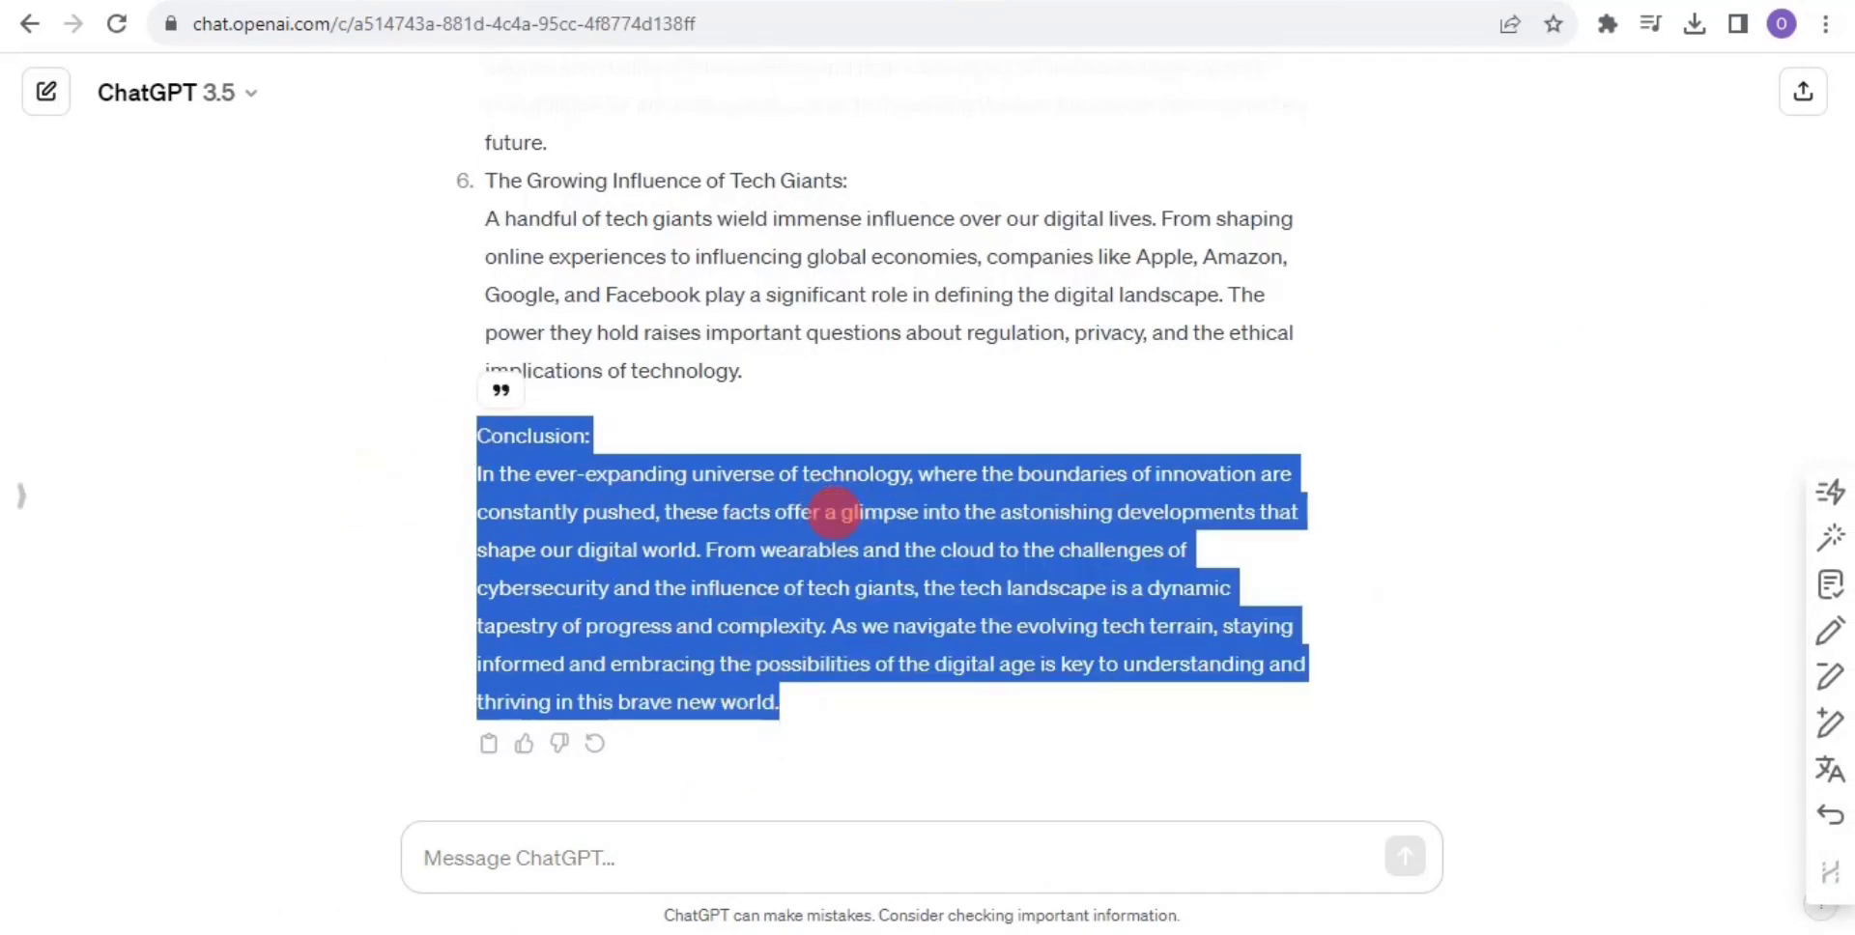
pyautogui.hotkey('ctrl', 'Tab')
# Paste the Conclusion after the Tech Giants fact, bringing the story to 853 words
pyautogui.moveTo(1844, 826); pyautogui.dragTo(1482, 911)
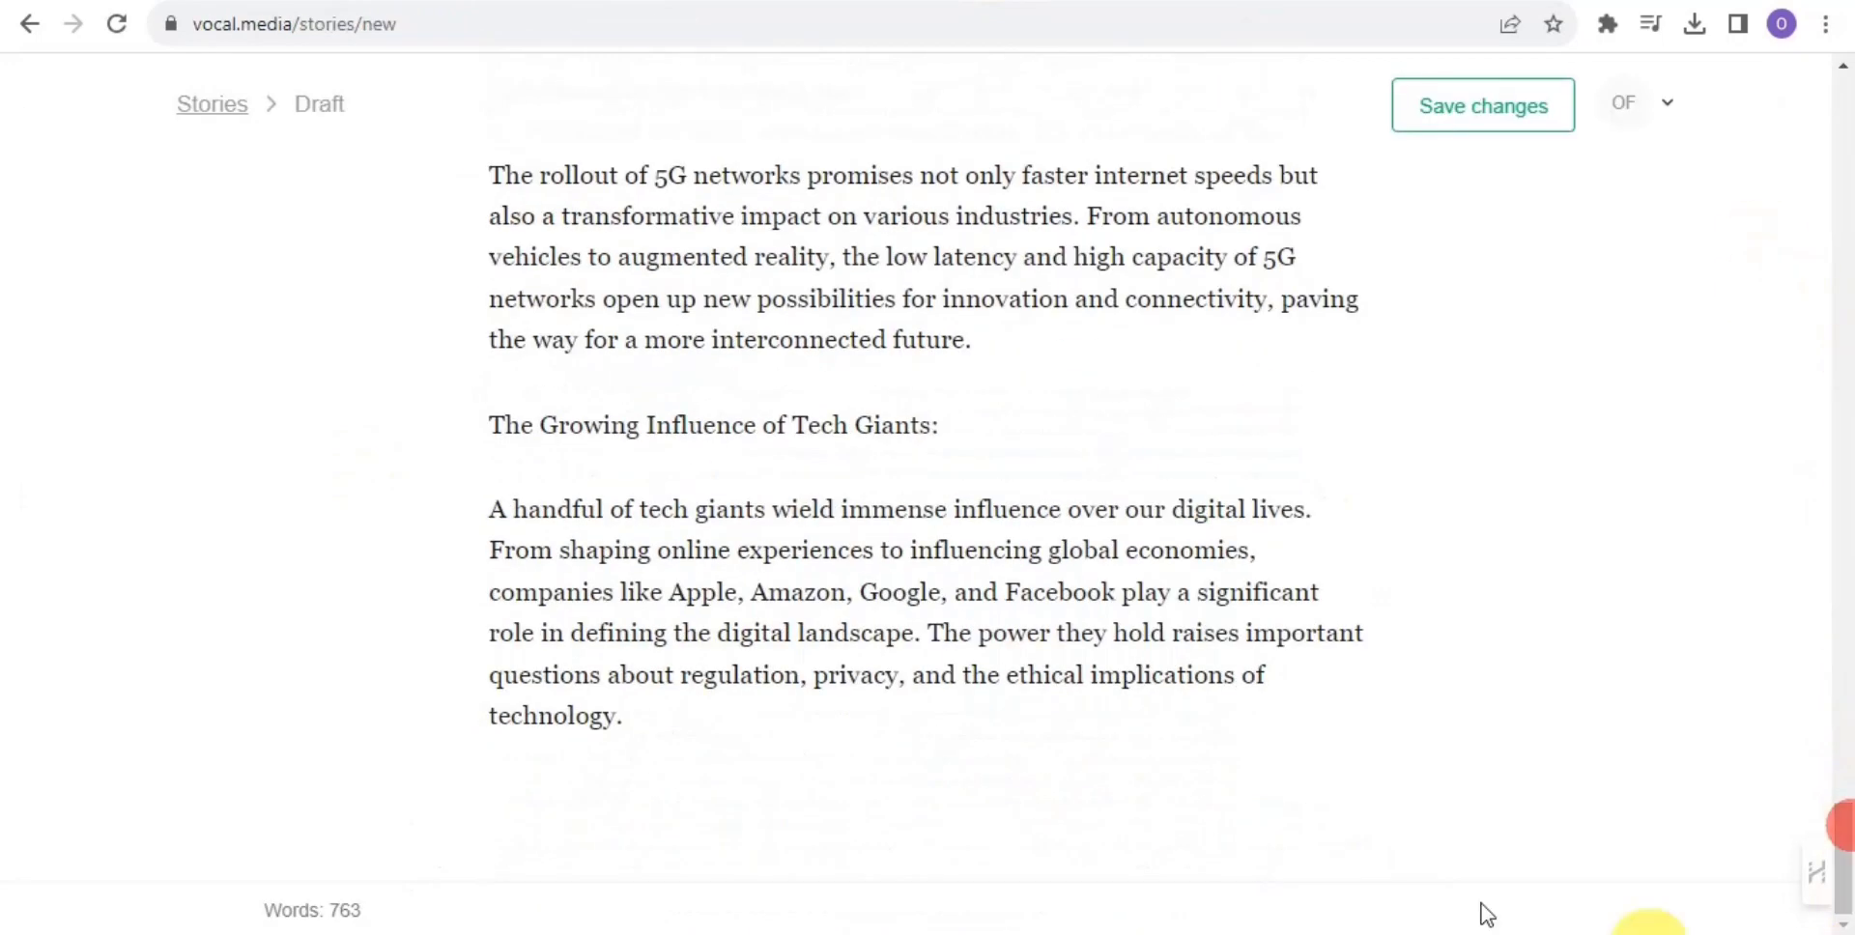
pyautogui.click(979, 837)
pyautogui.rightClick(530, 816)
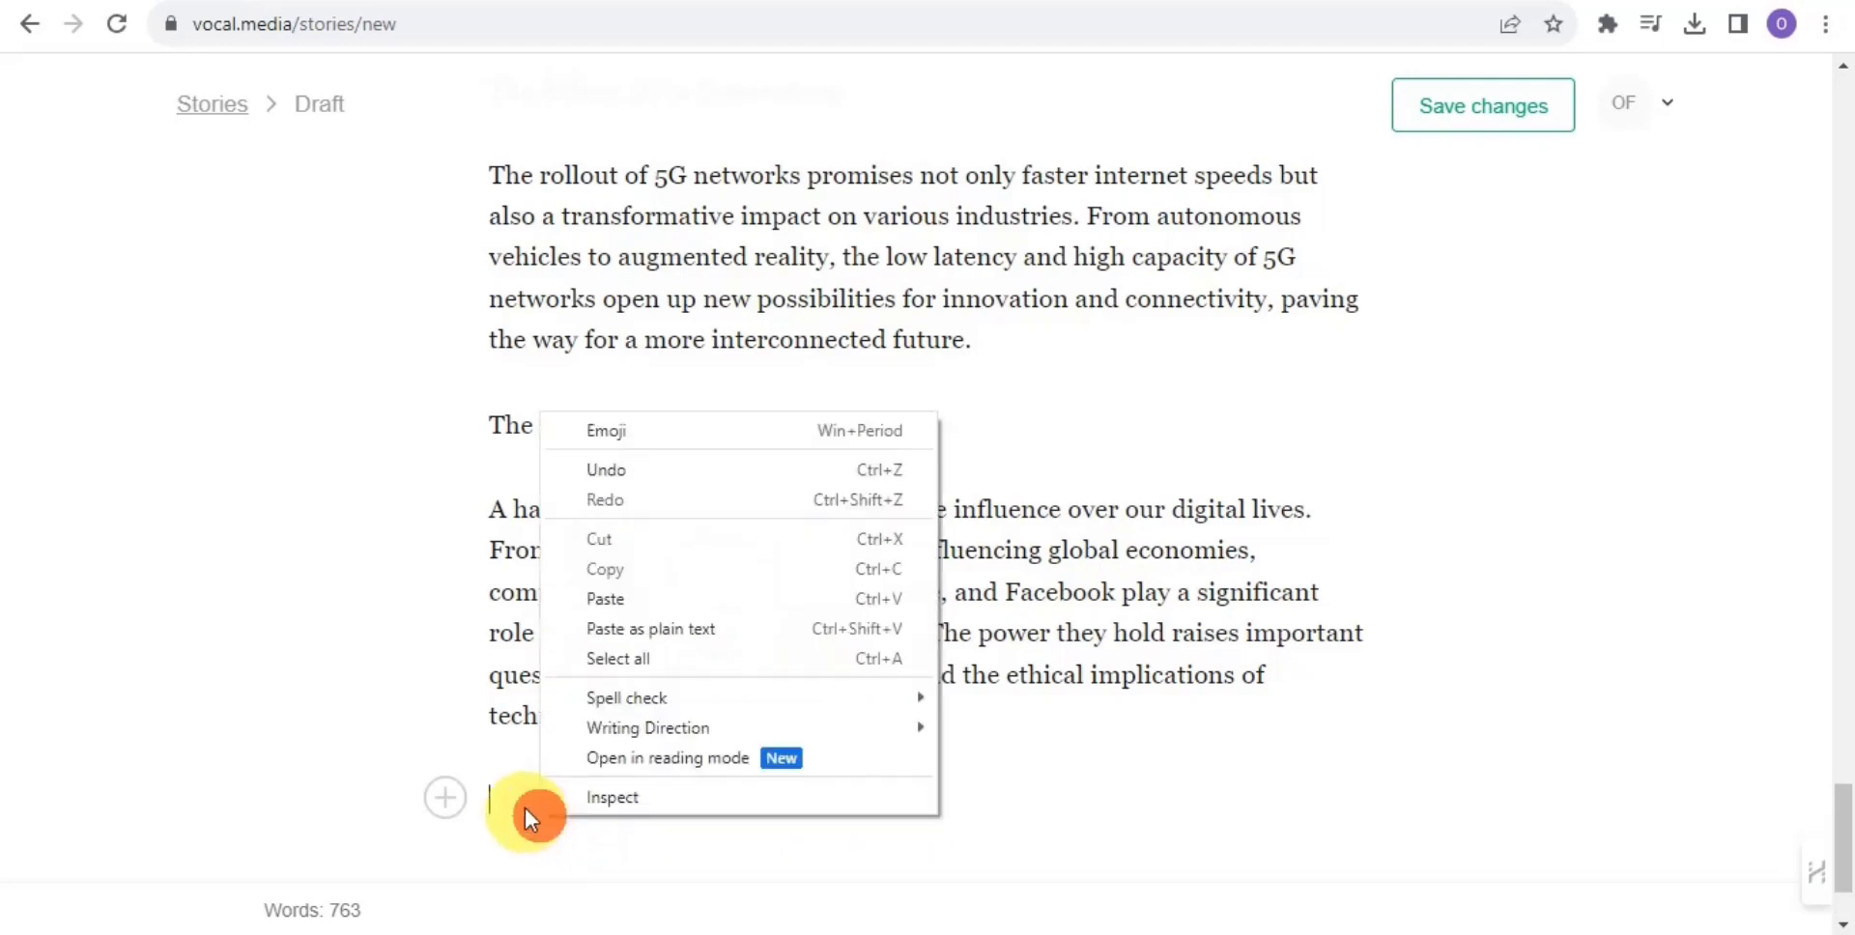
pyautogui.click(634, 597)
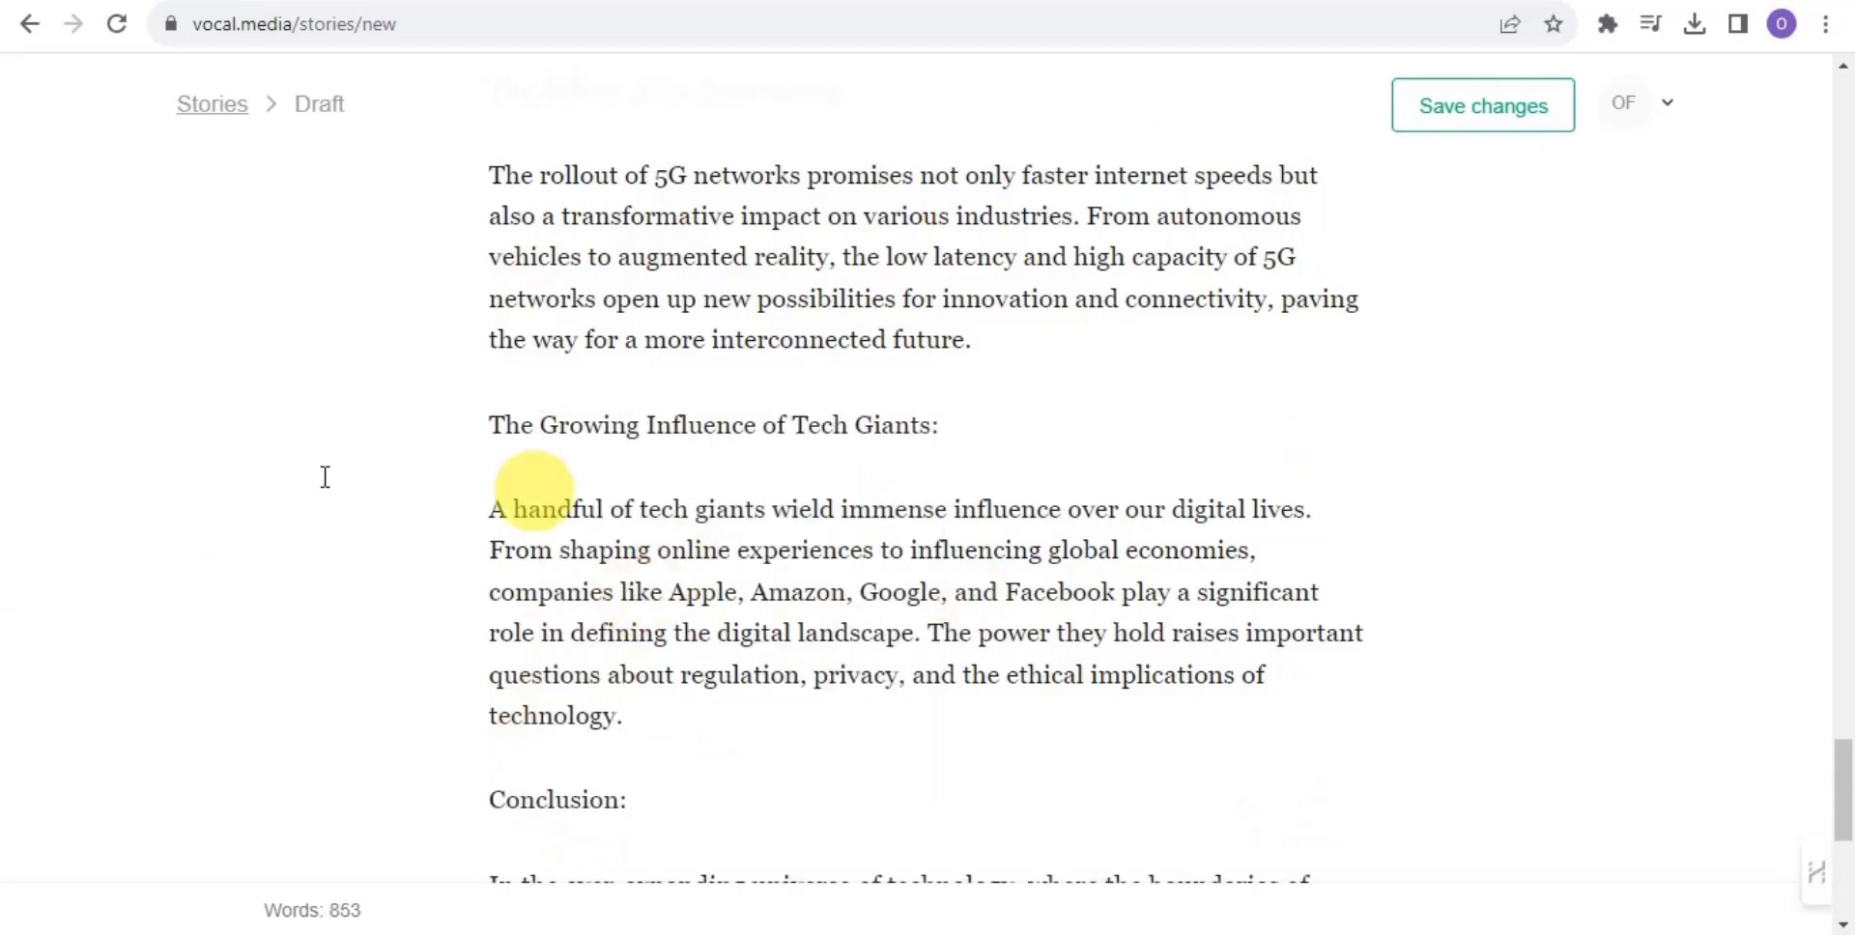
pyautogui.moveTo(1838, 792); pyautogui.dragTo(1846, 97)
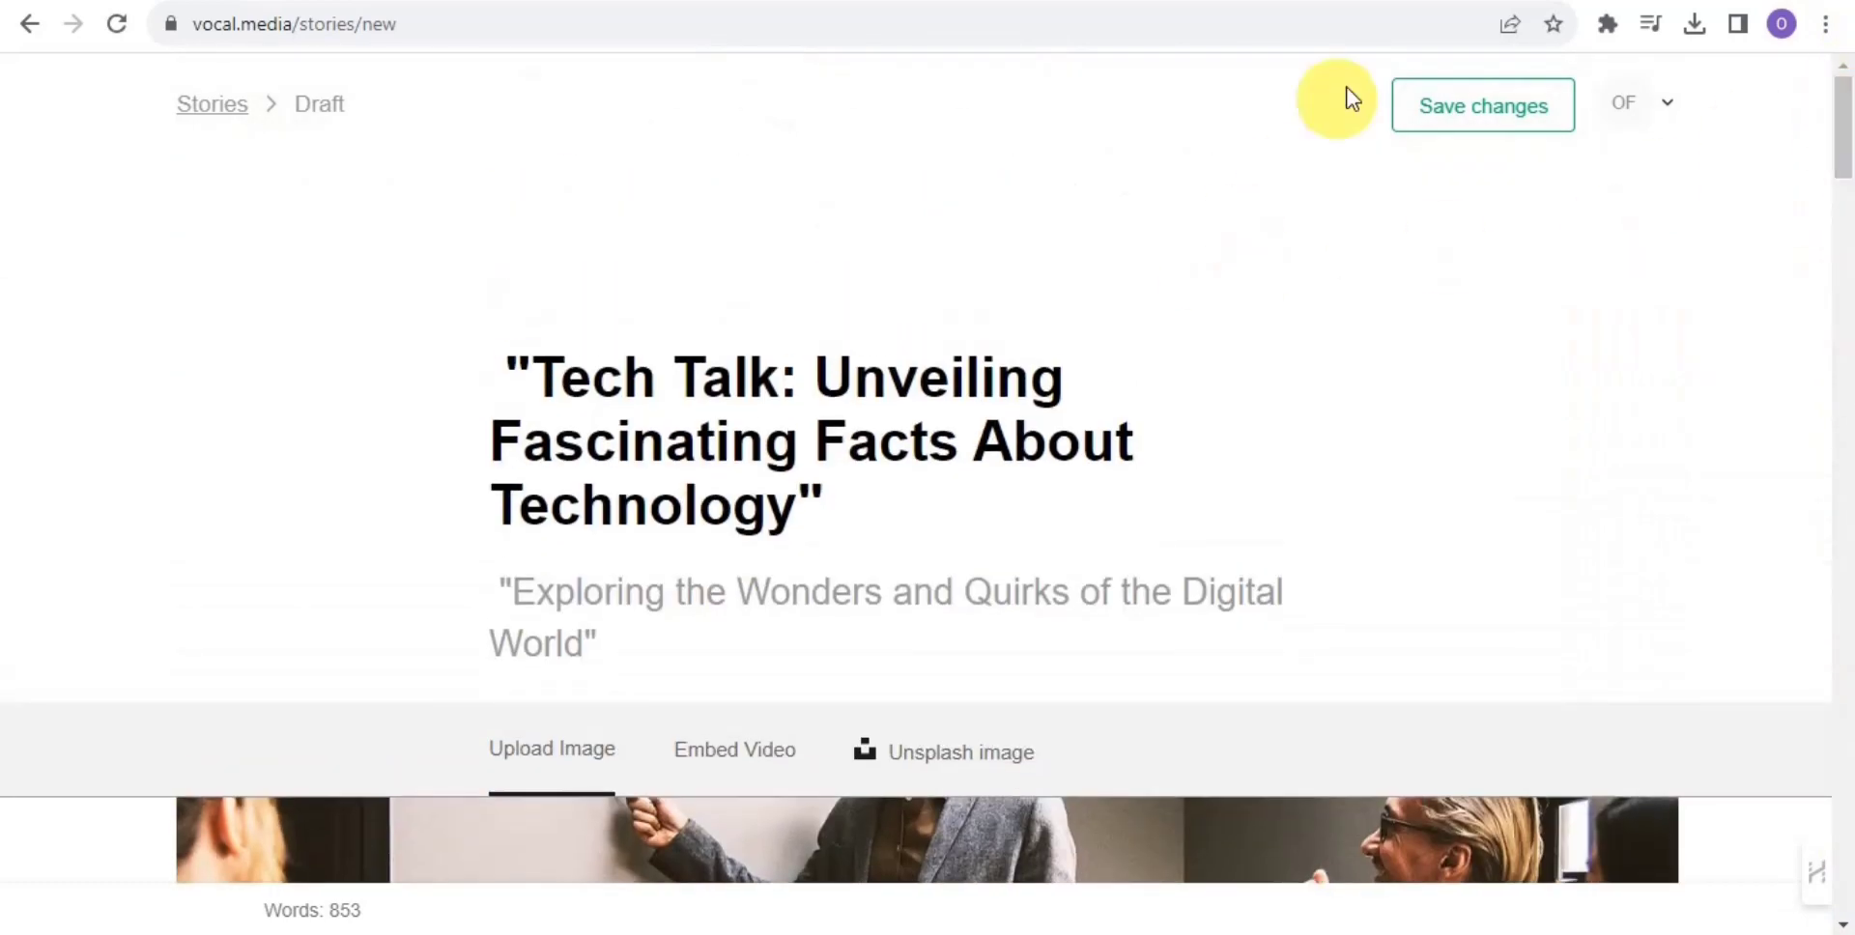
# Save the draft so its URL becomes tech-talk-unveiling-fascinating-facts-about-technology, then dismiss the confirmation
pyautogui.click(1437, 114)
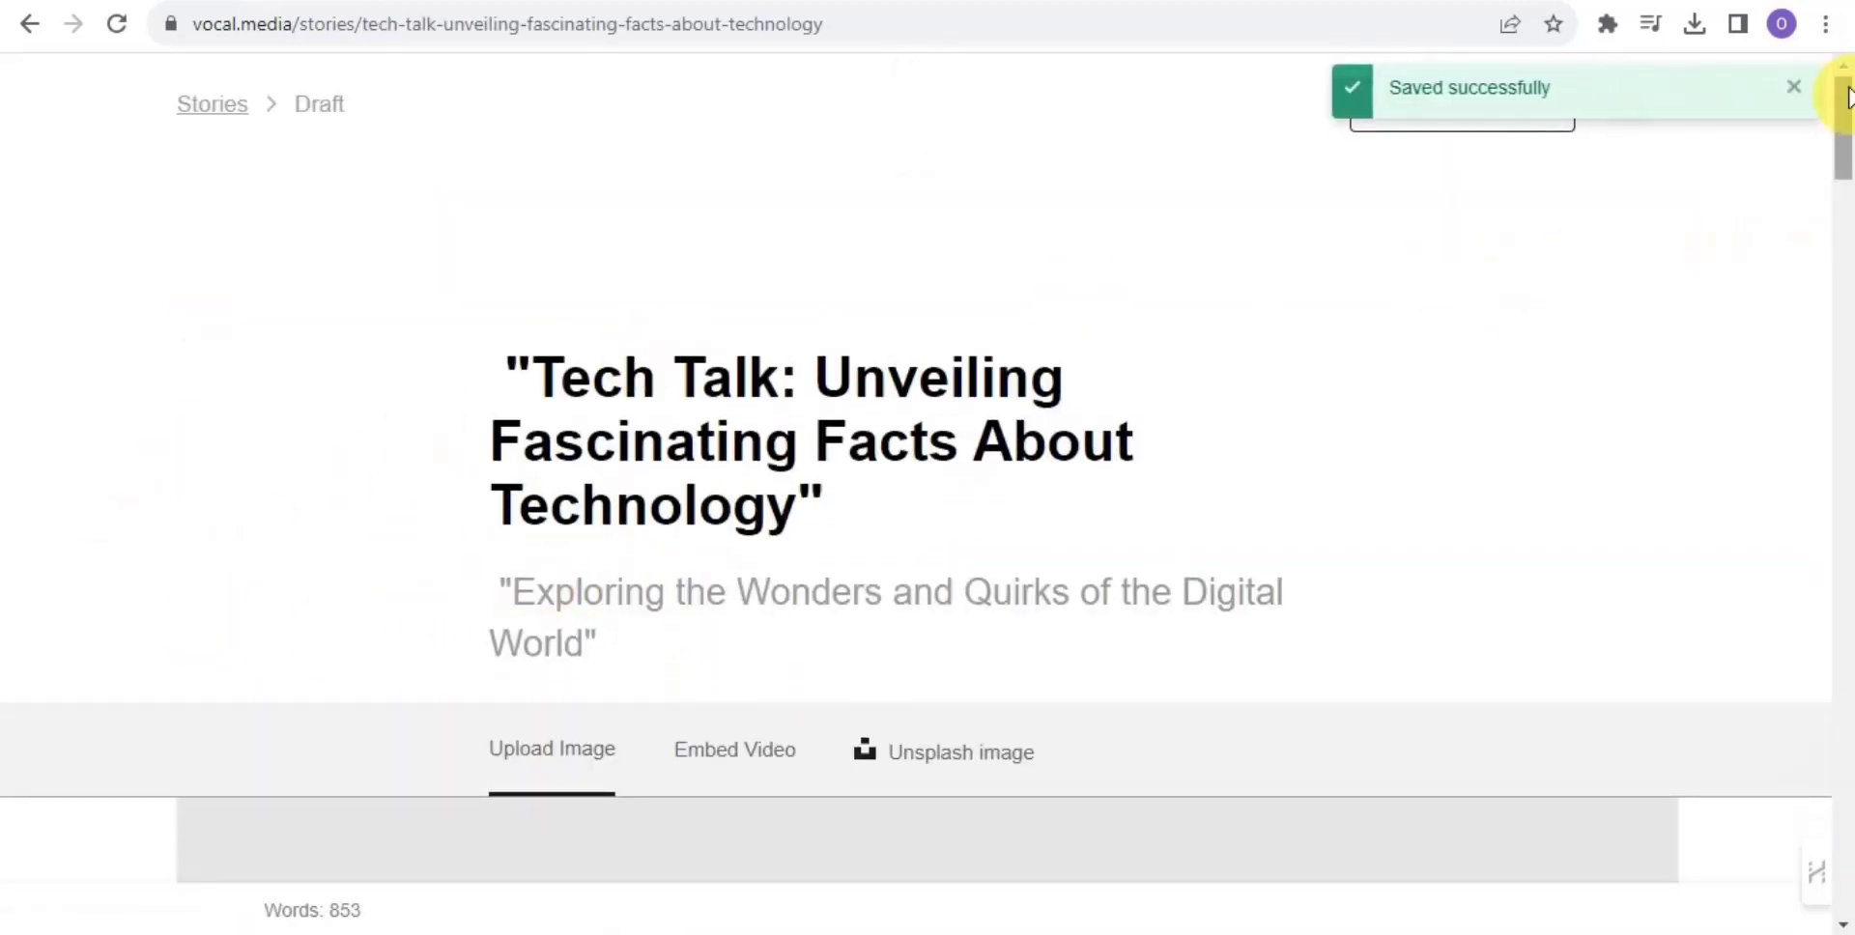
pyautogui.click(1790, 89)
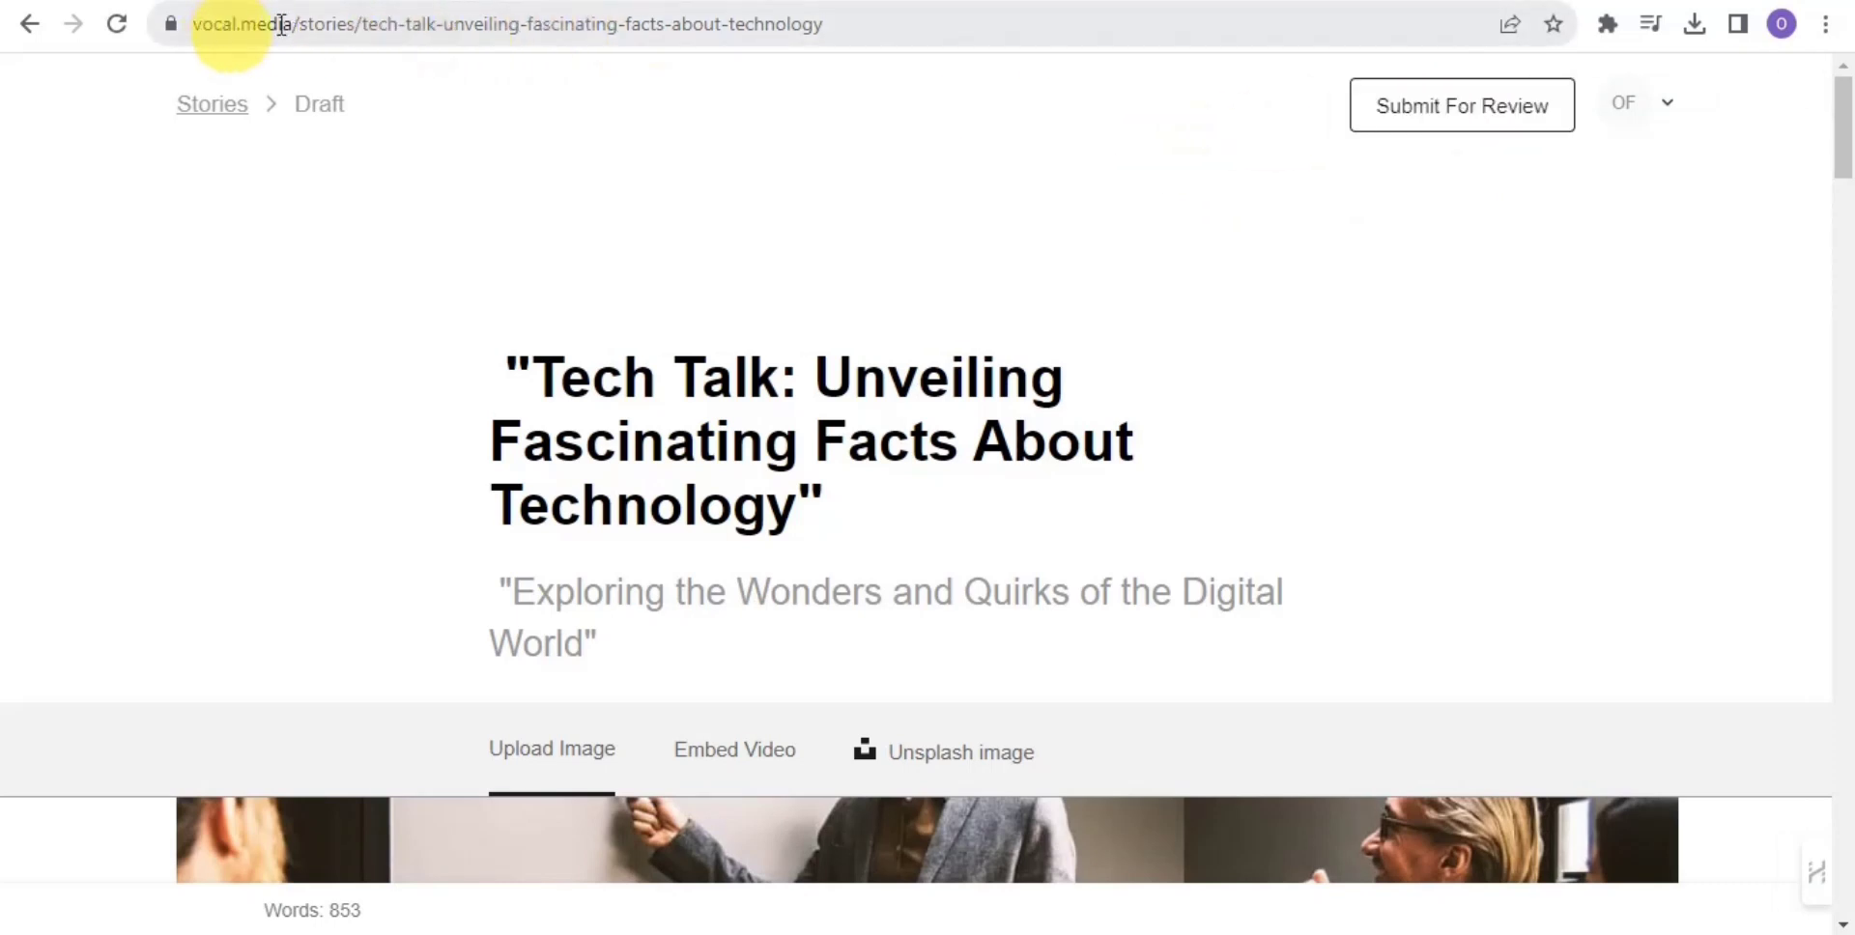
# Begin the review submission and choose Writers as the story's community
pyautogui.click(1421, 133)
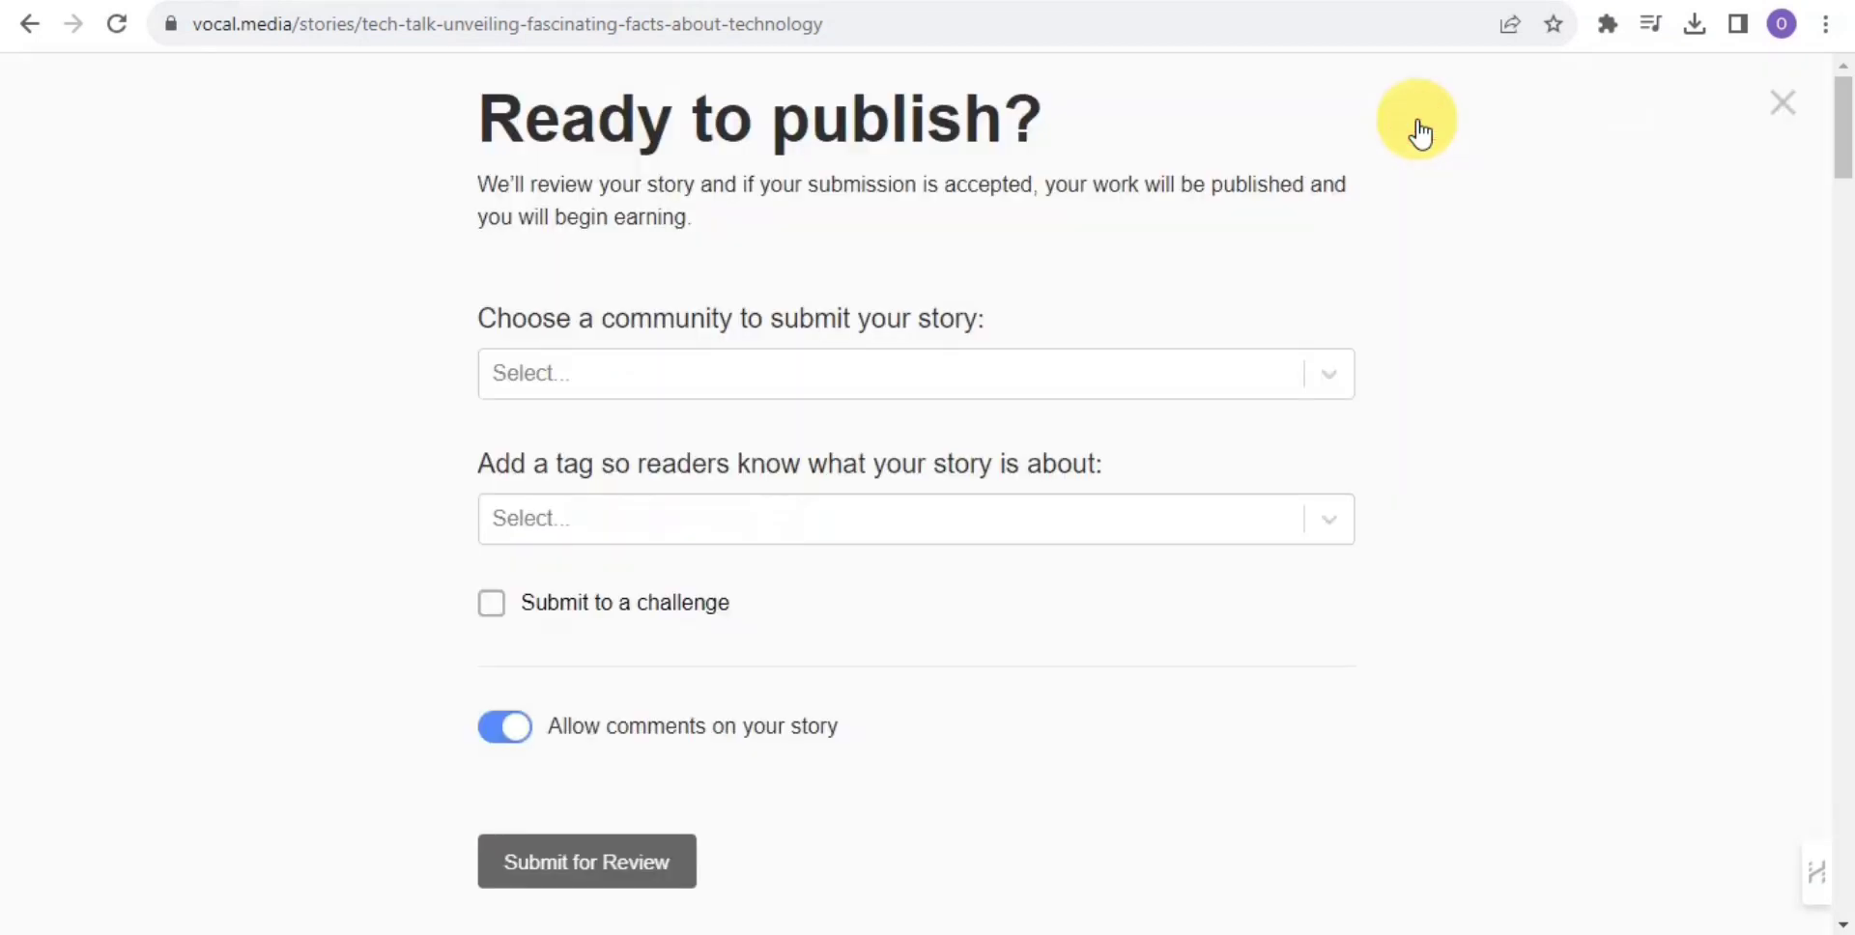
pyautogui.click(682, 392)
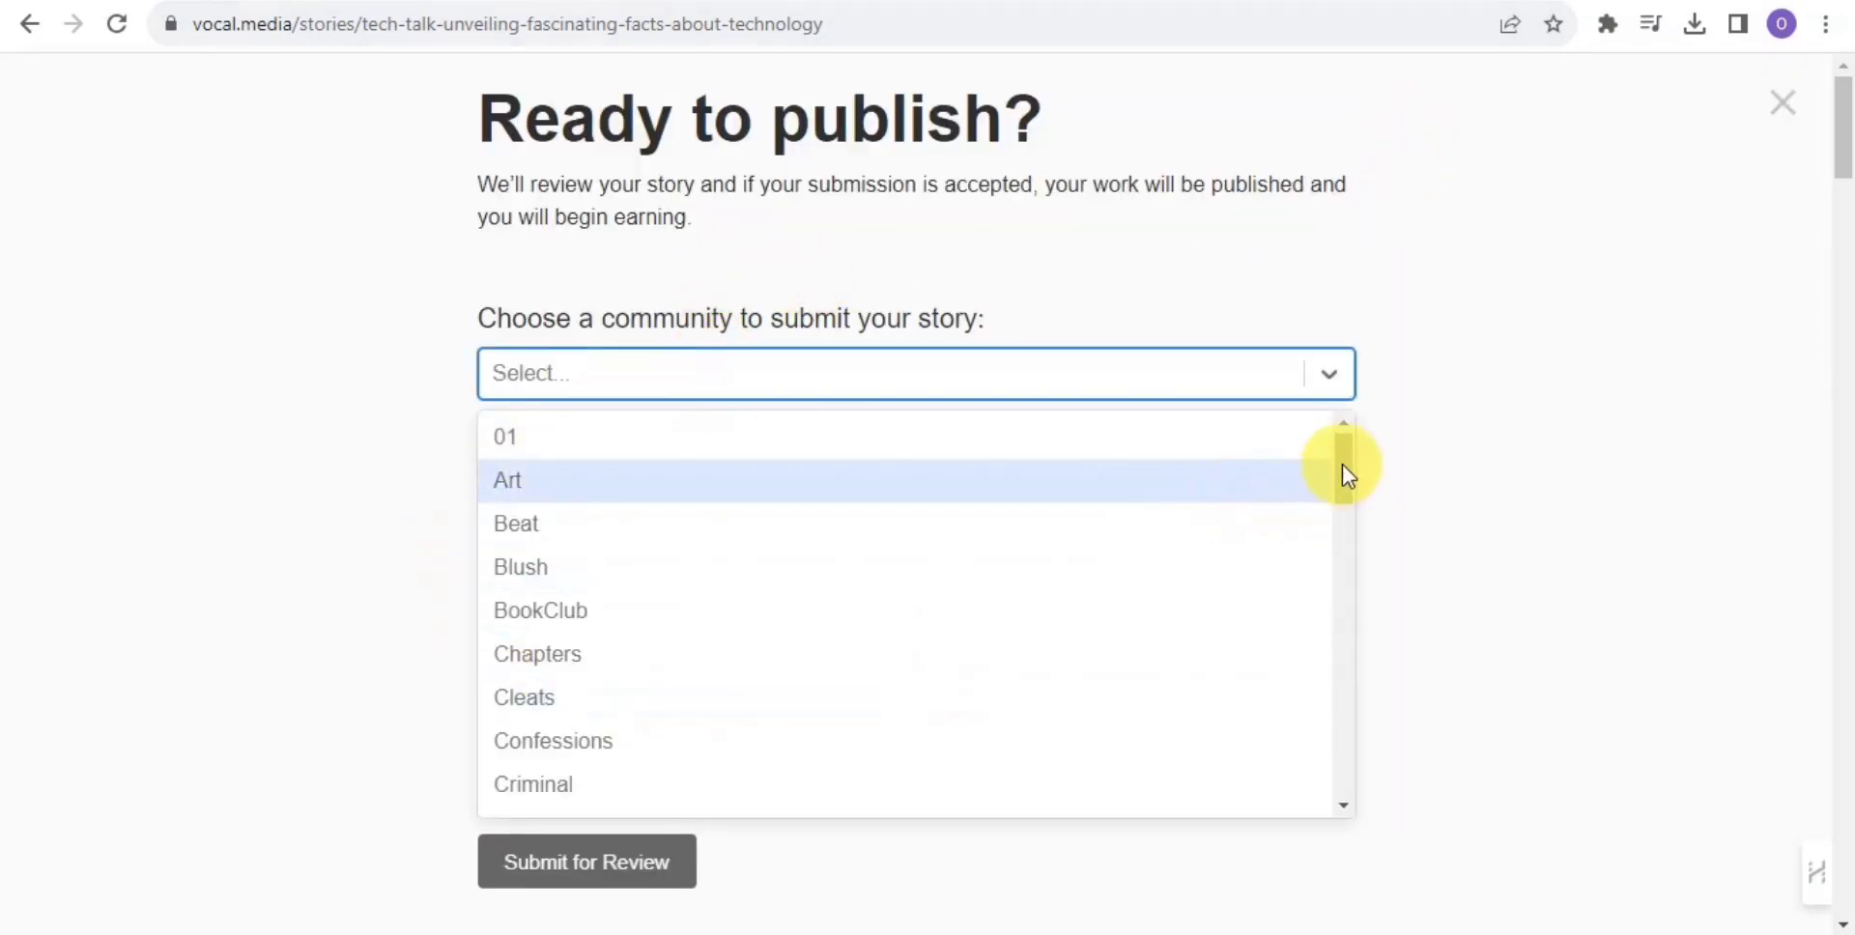
pyautogui.moveTo(1348, 466); pyautogui.dragTo(1499, 903)
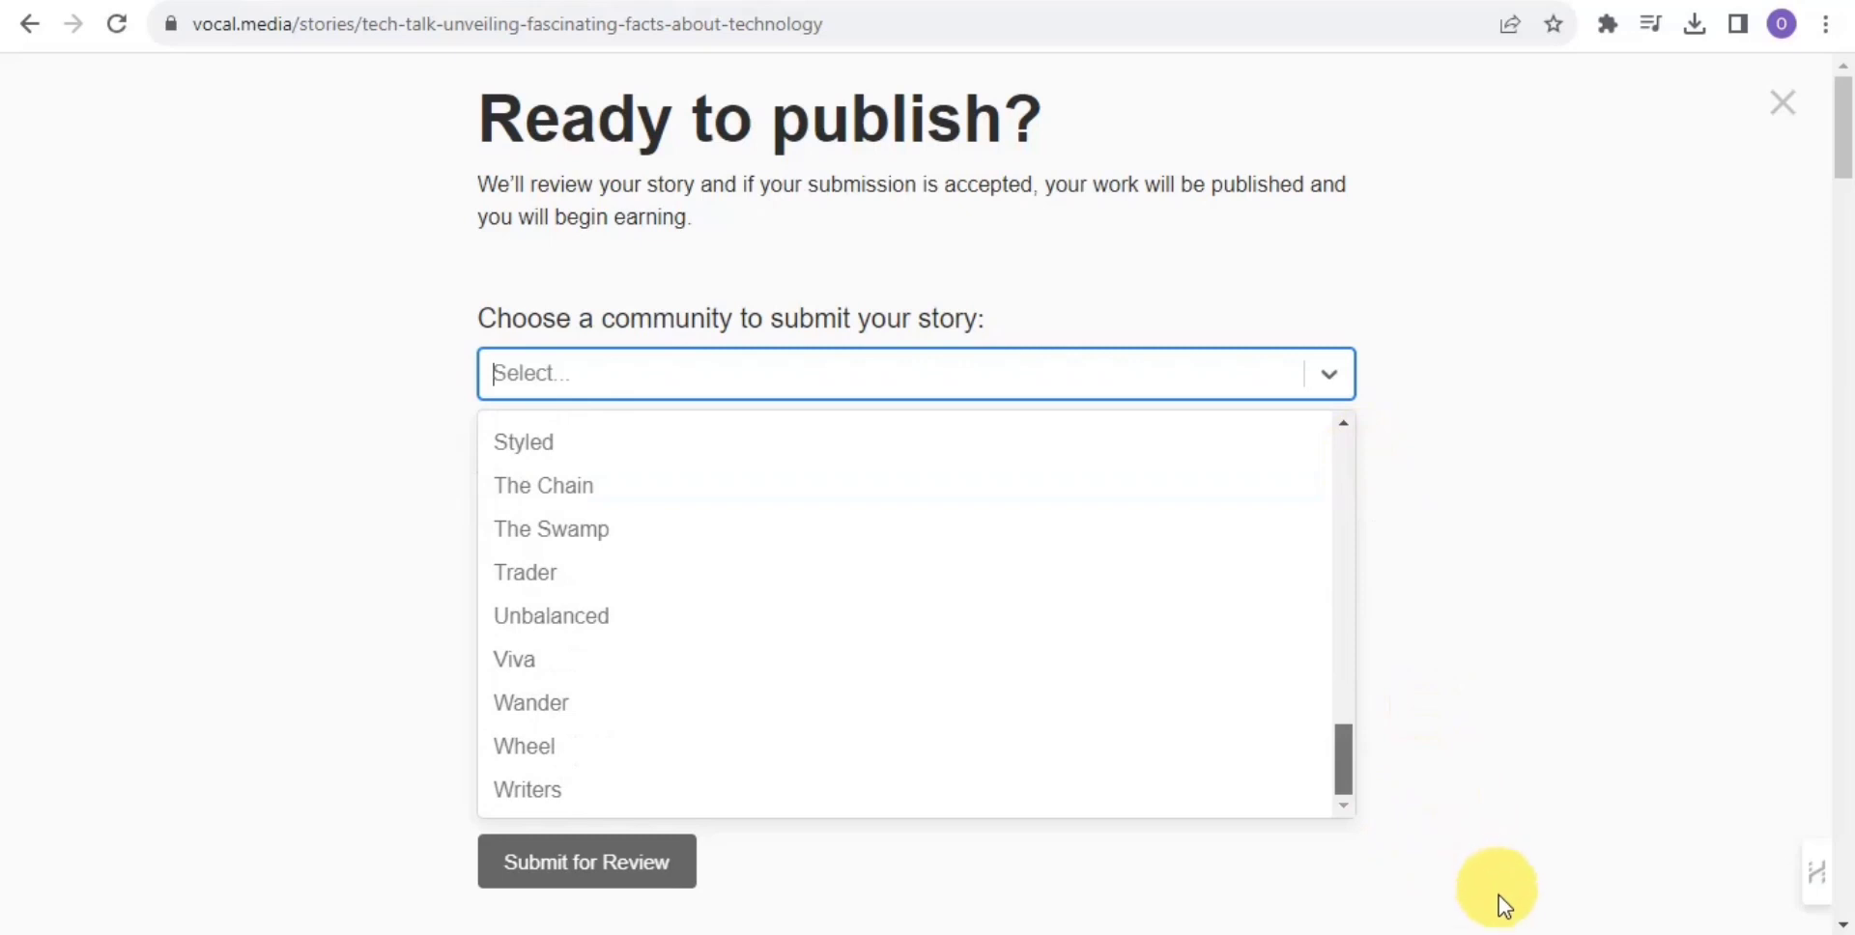
pyautogui.click(555, 807)
# Tag the story with Publishing and submit it for review
pyautogui.click(589, 522)
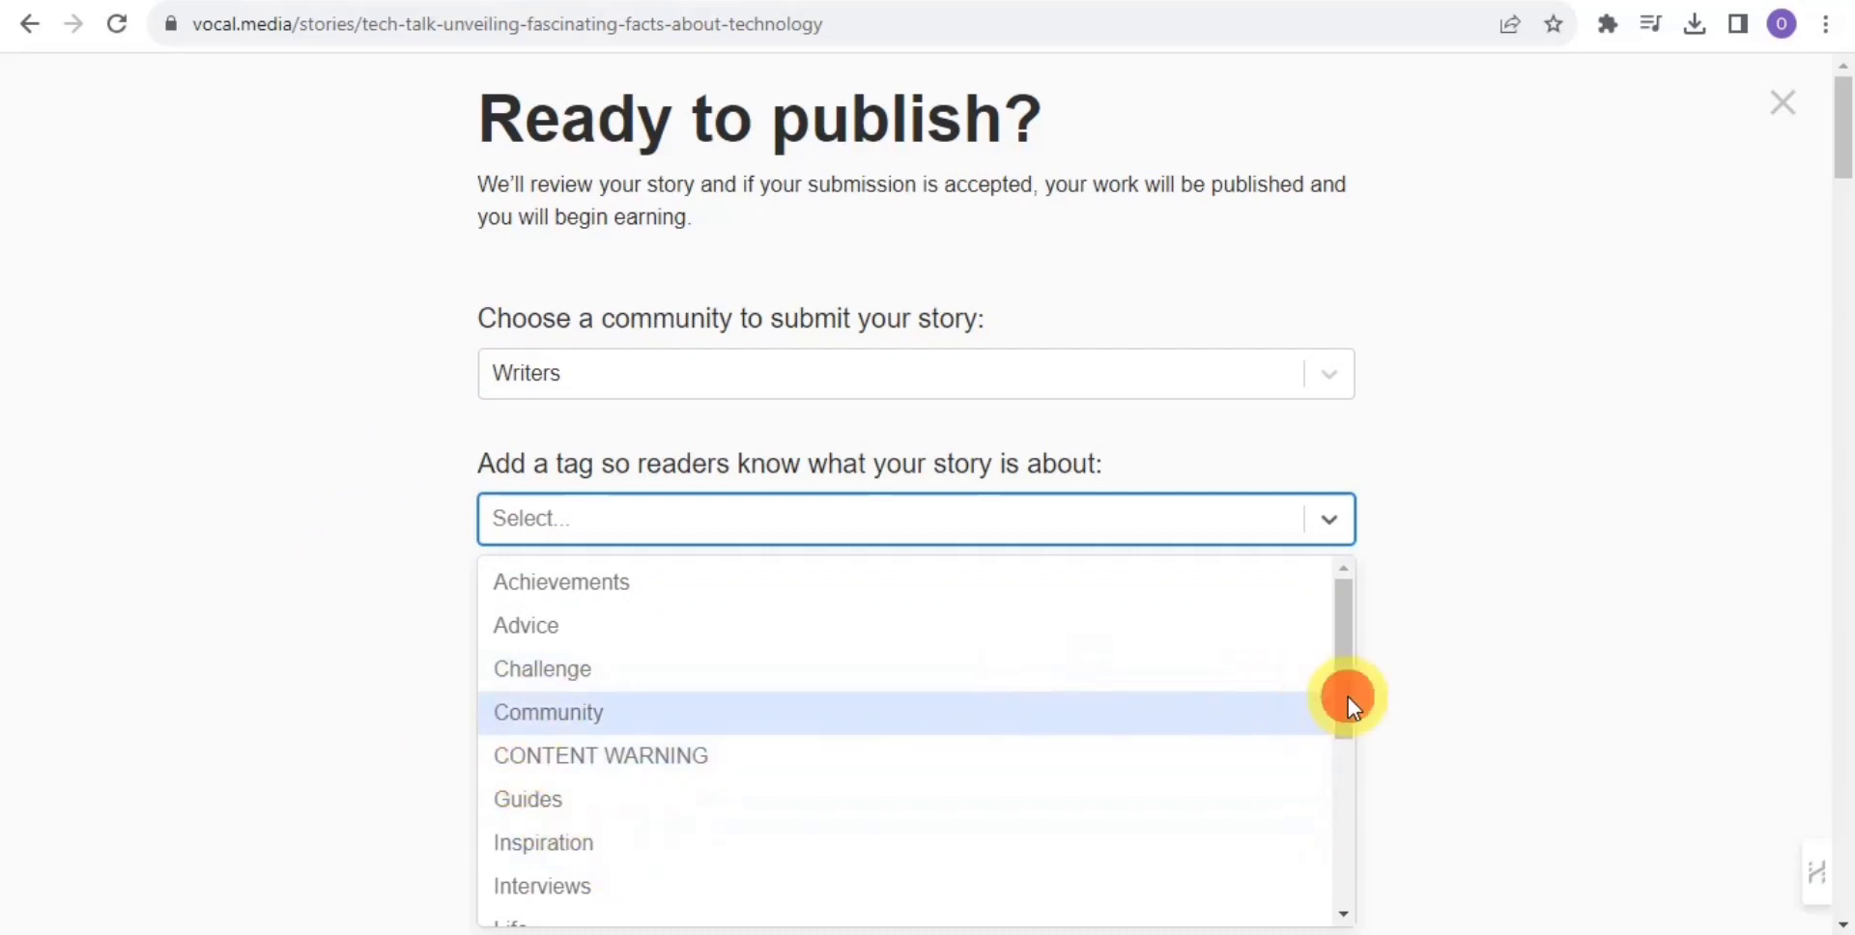
pyautogui.moveTo(1348, 697); pyautogui.dragTo(1342, 807)
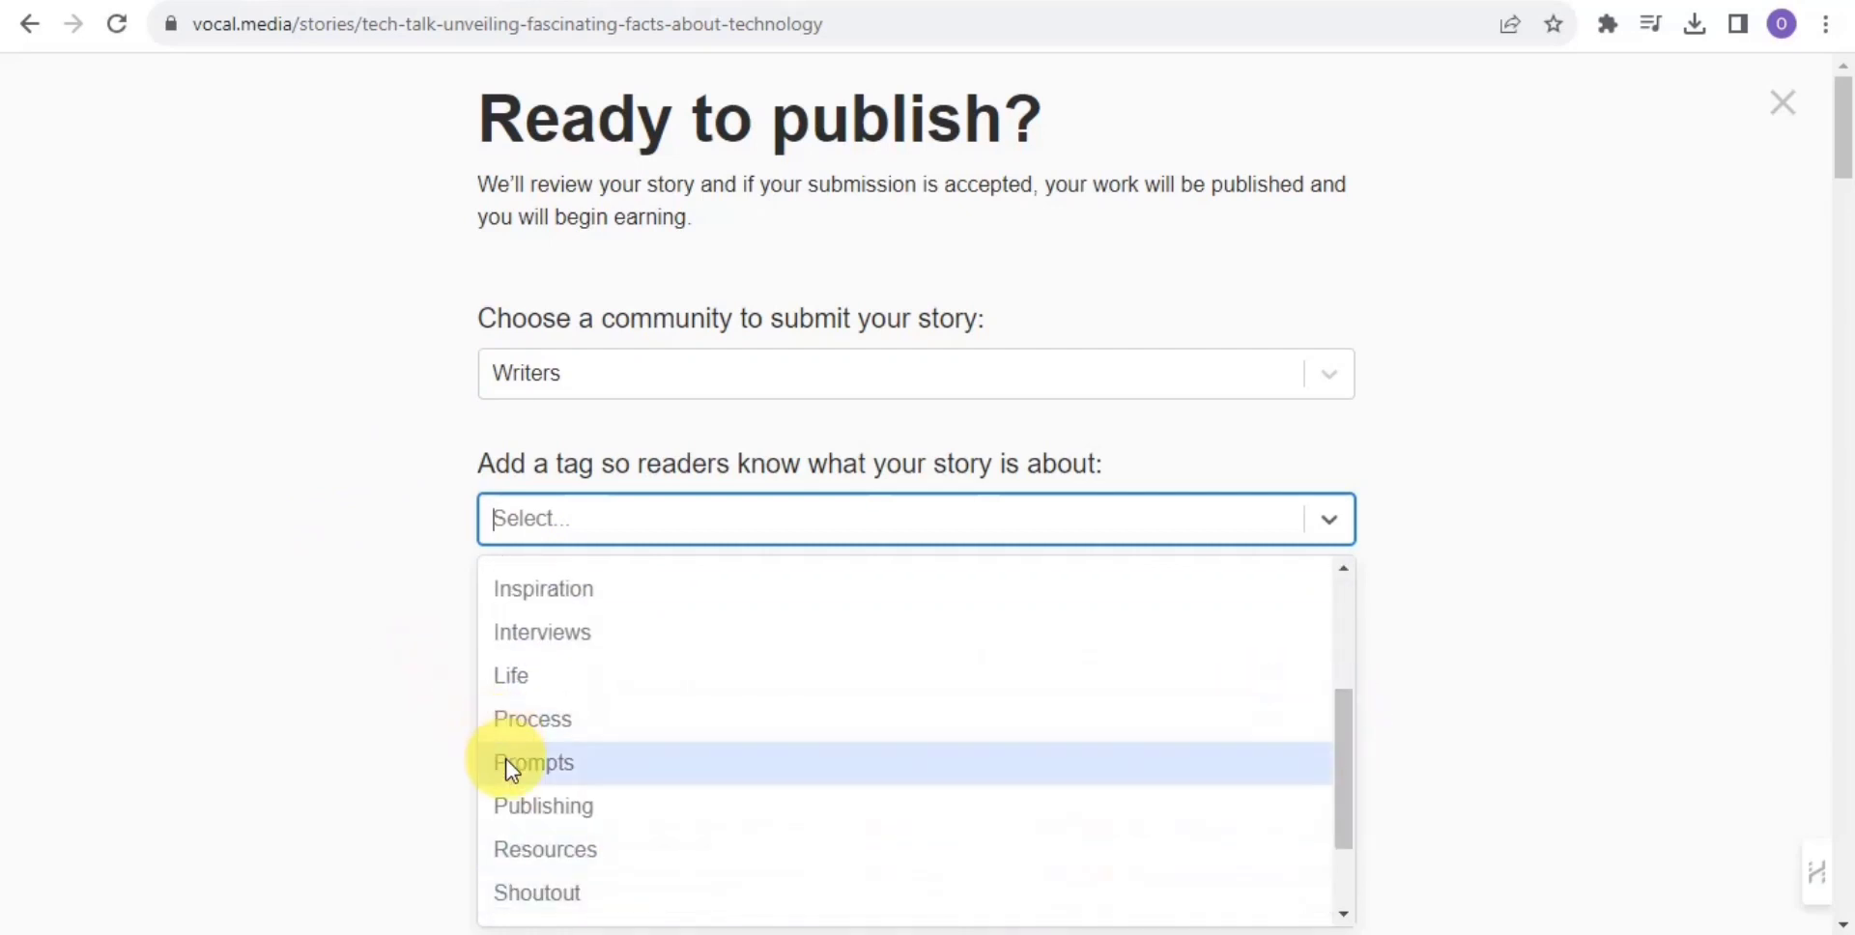
pyautogui.click(523, 813)
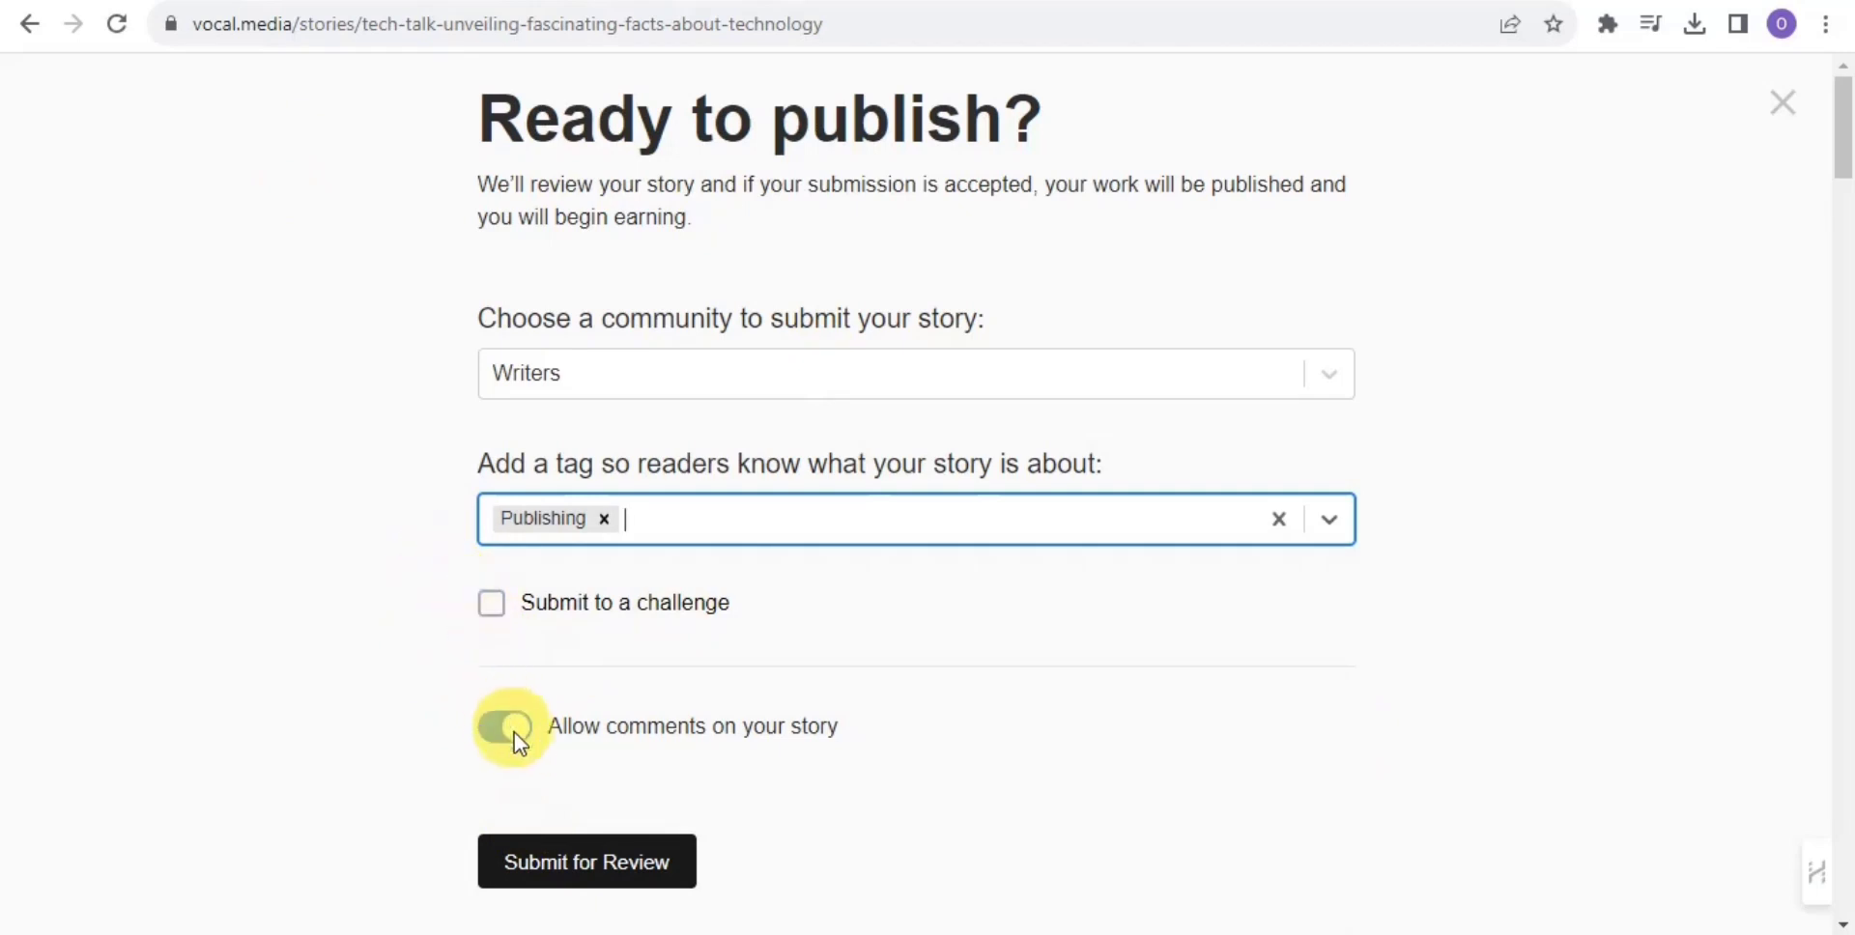
pyautogui.click(584, 863)
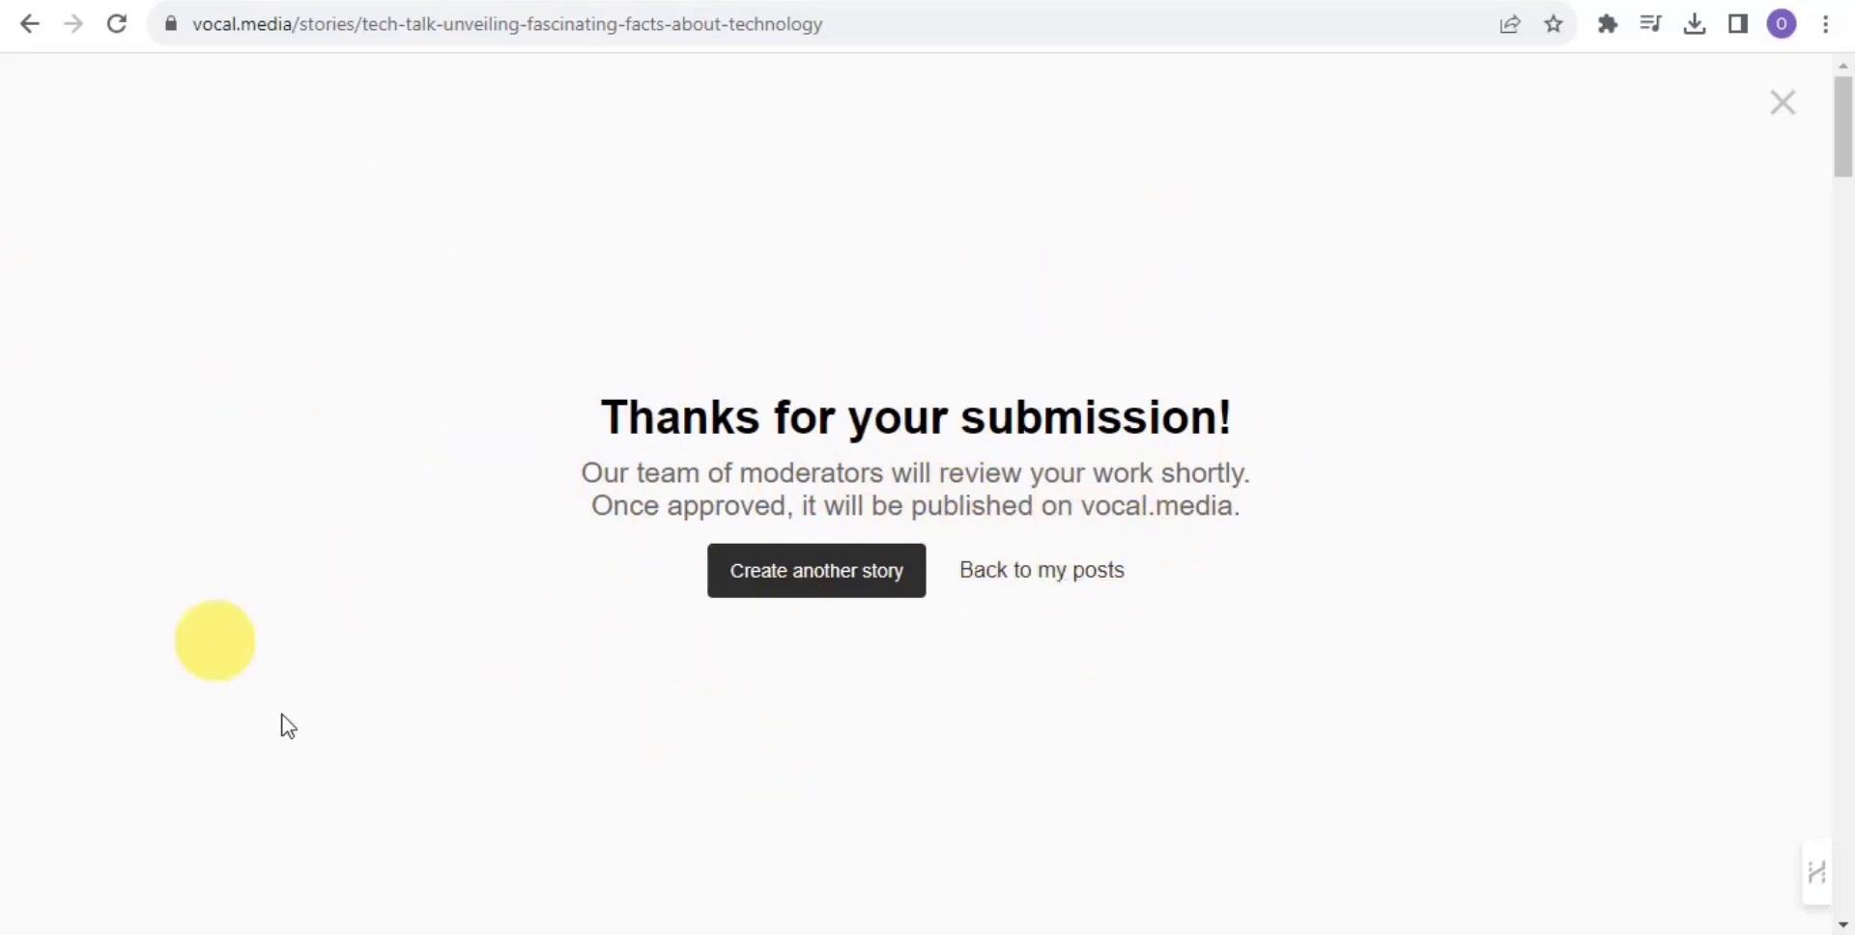
# Start a fresh blank story draft at vocal.media/stories/new
pyautogui.click(829, 584)
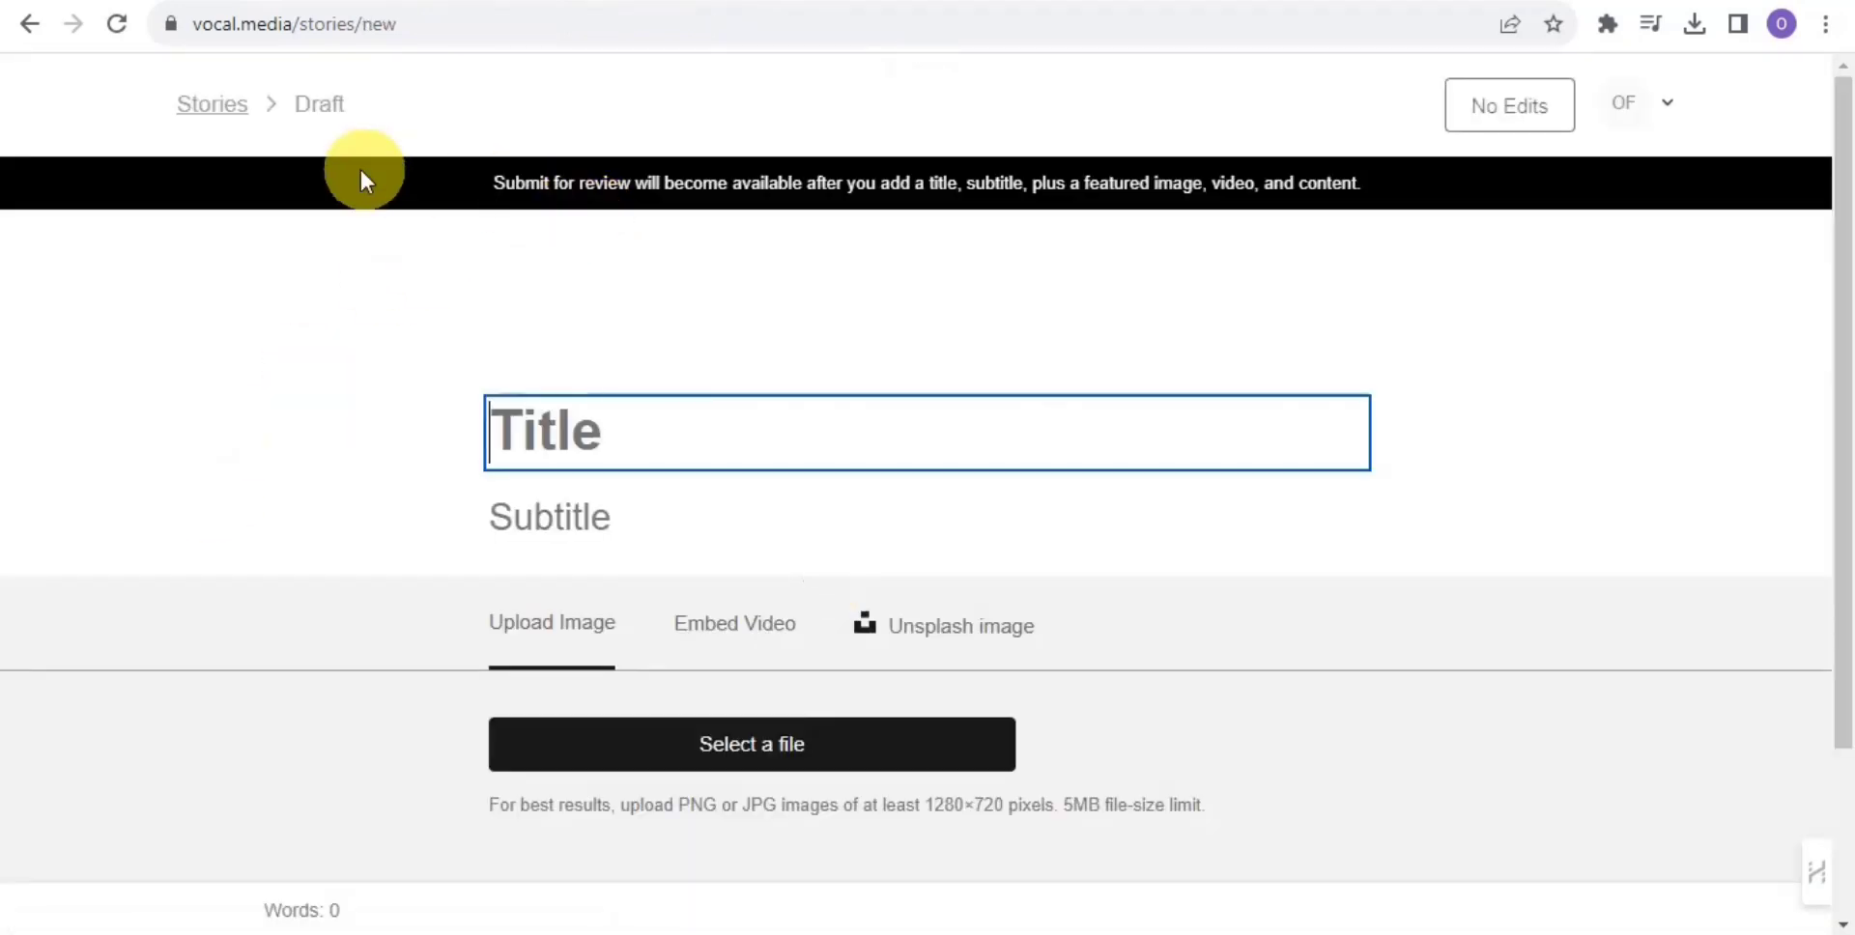